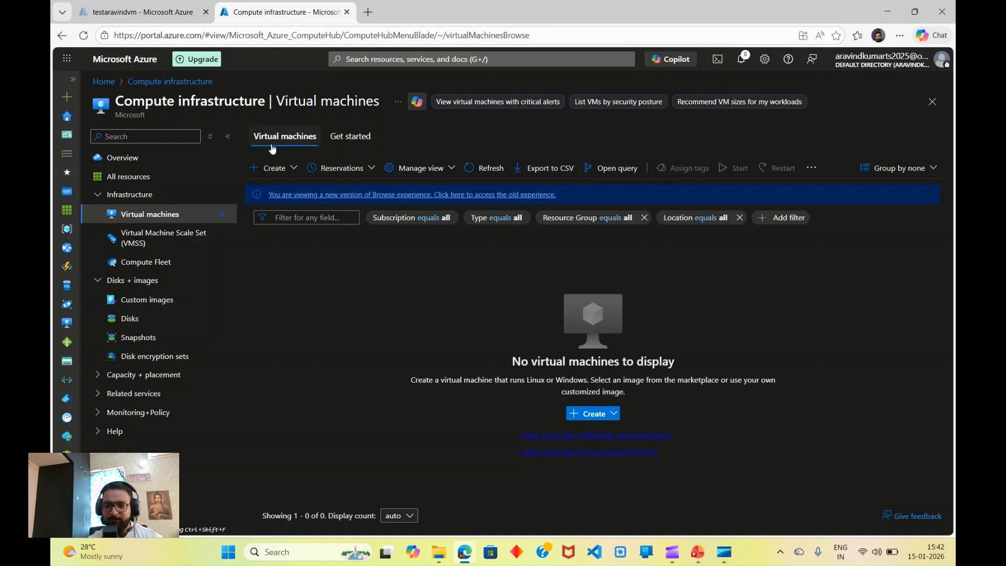
Step: Start a new virtual machine in Azurepracticeresourcegroup named testaravindubuntu
{"action": "left_click", "coordinate": [286, 172]}
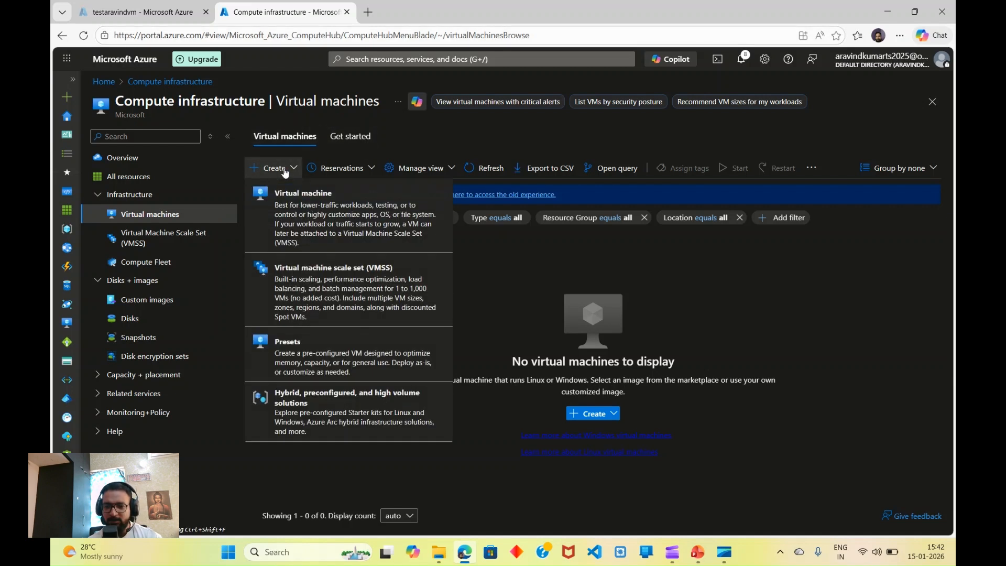
{"action": "left_click", "coordinate": [305, 212]}
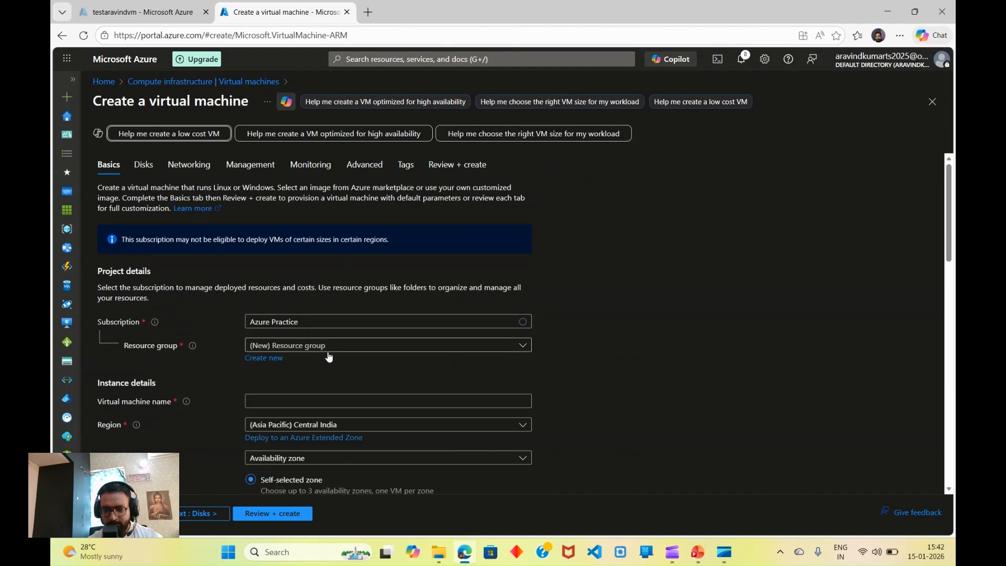
{"action": "scroll", "coordinate": [329, 357], "scroll_direction": "down", "scroll_amount": 2}
{"action": "left_click", "coordinate": [364, 241]}
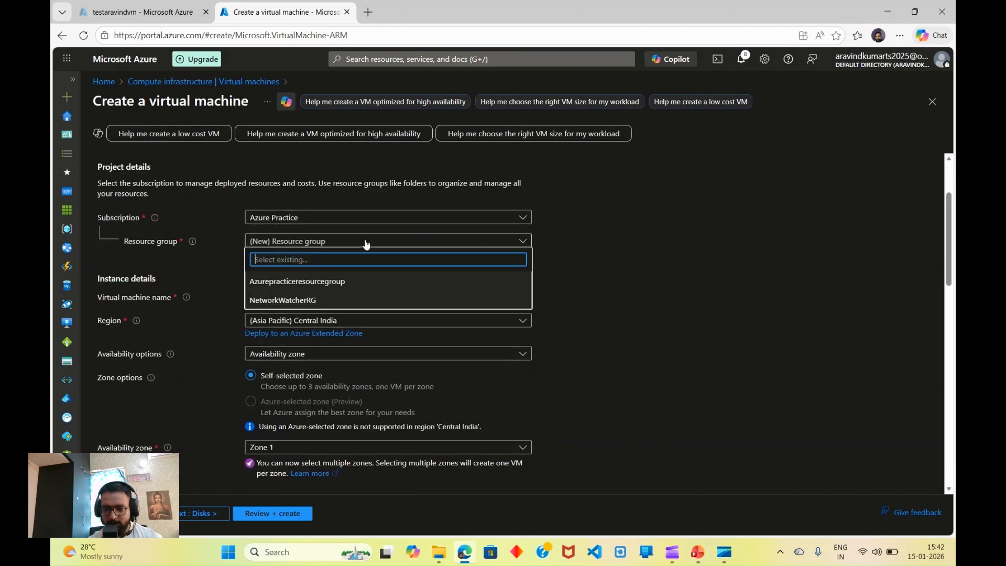
{"action": "left_click", "coordinate": [337, 282]}
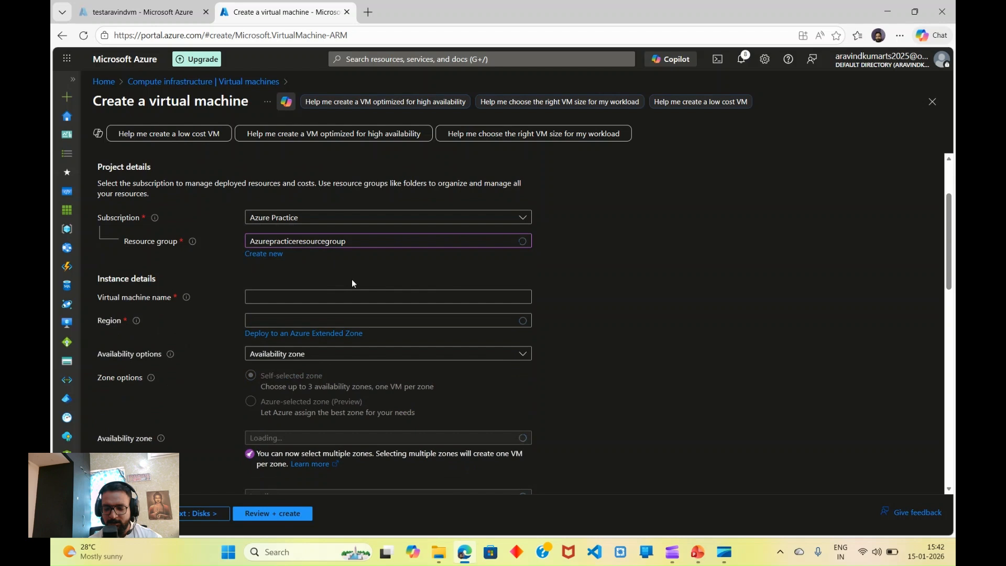
{"action": "left_click", "coordinate": [327, 298]}
{"action": "type", "text": "test"}
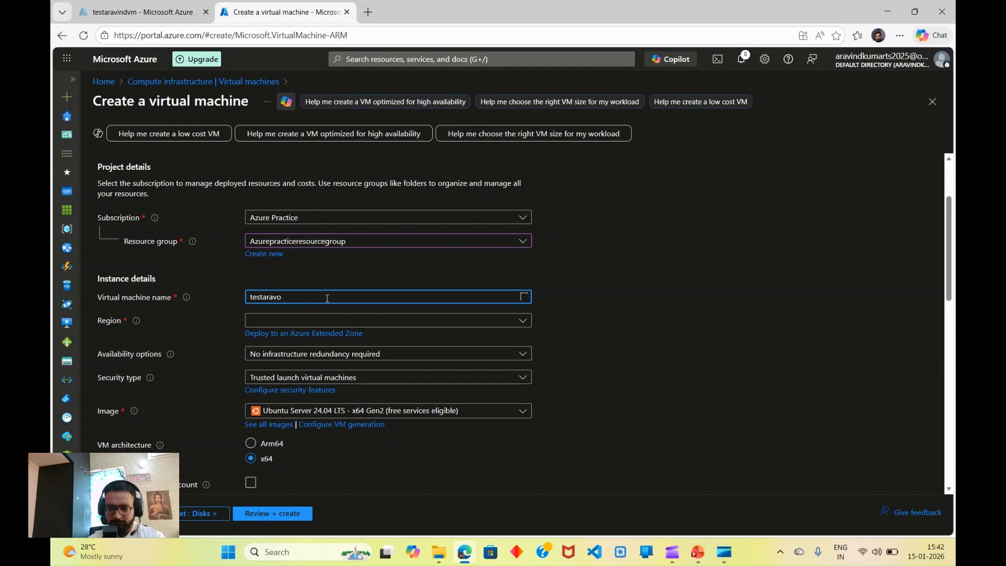
{"action": "type", "text": "aravindubuntu"}
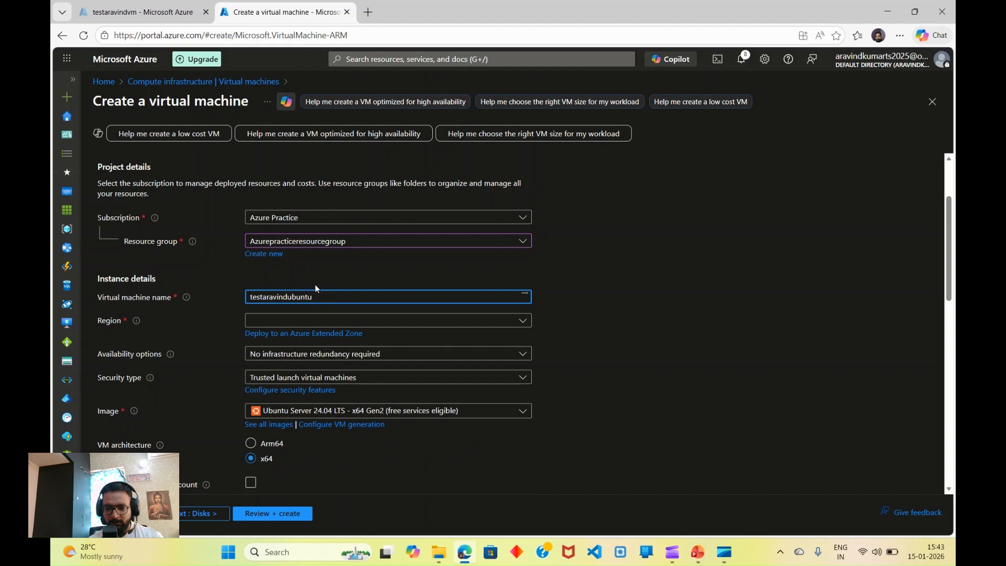
Step: Place the VM in the Central India region with availability zone Zone 1
{"action": "left_click", "coordinate": [294, 321]}
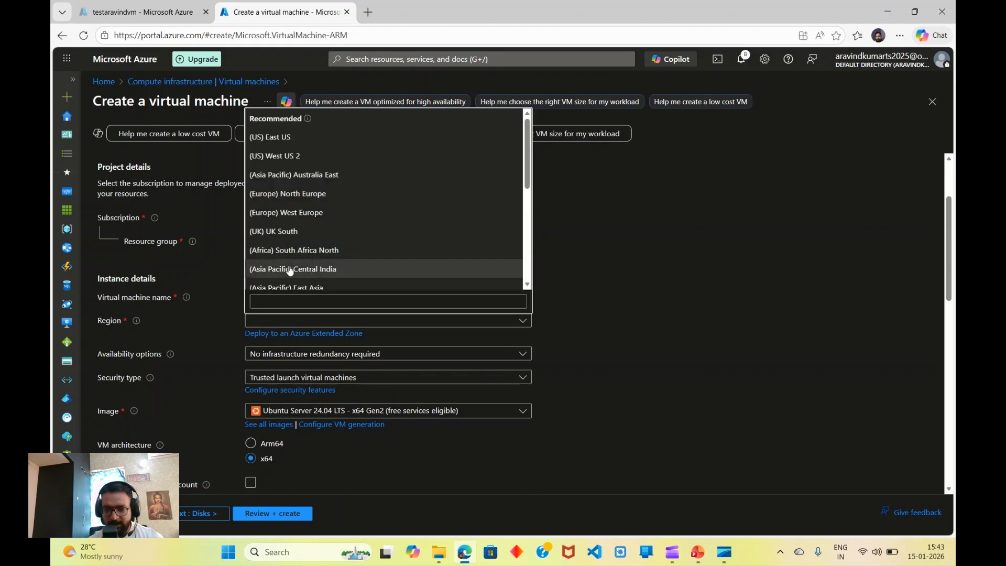
{"action": "left_click", "coordinate": [288, 268]}
{"action": "scroll", "coordinate": [301, 243], "scroll_direction": "down", "scroll_amount": 3}
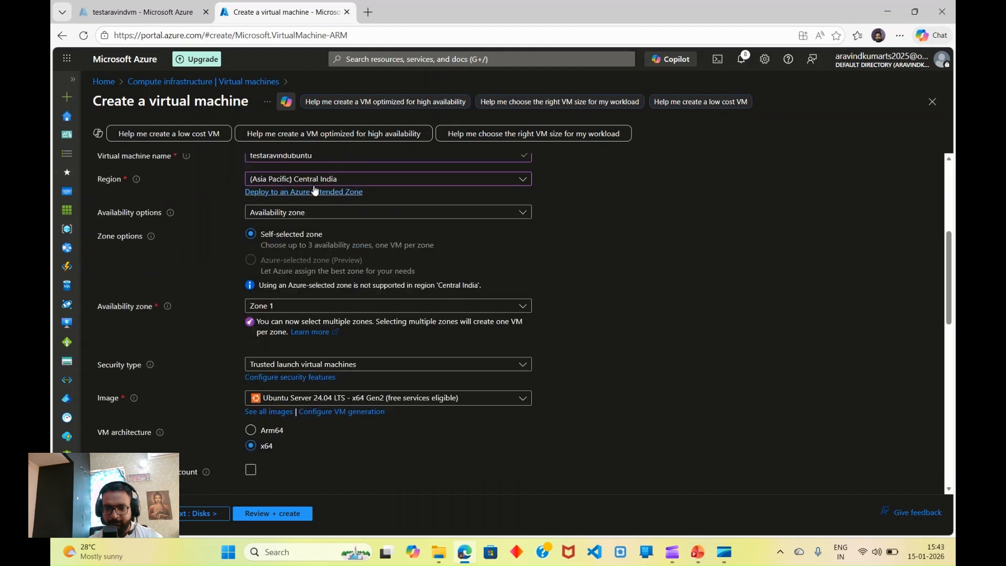
{"action": "left_click", "coordinate": [306, 215]}
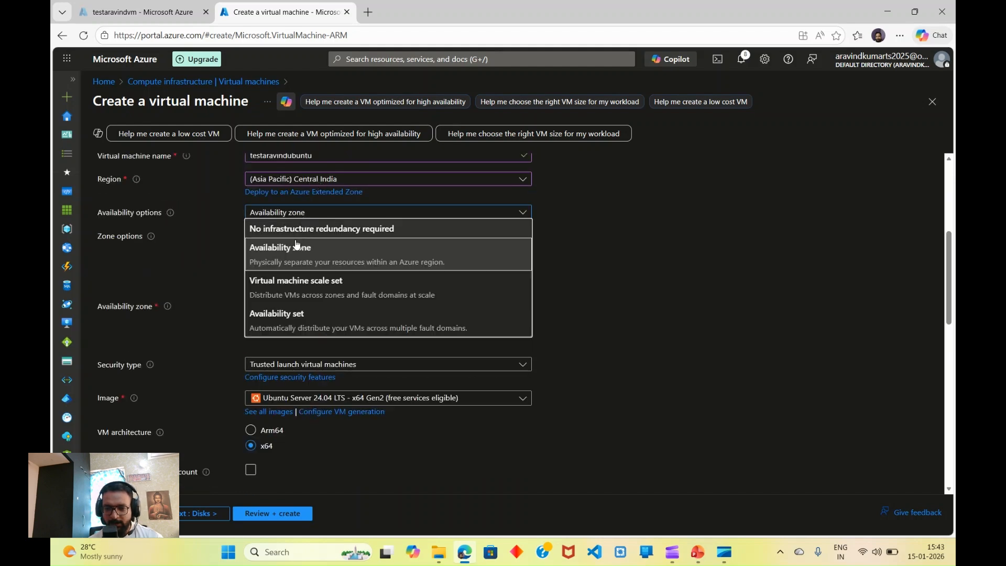
{"action": "left_click", "coordinate": [290, 251]}
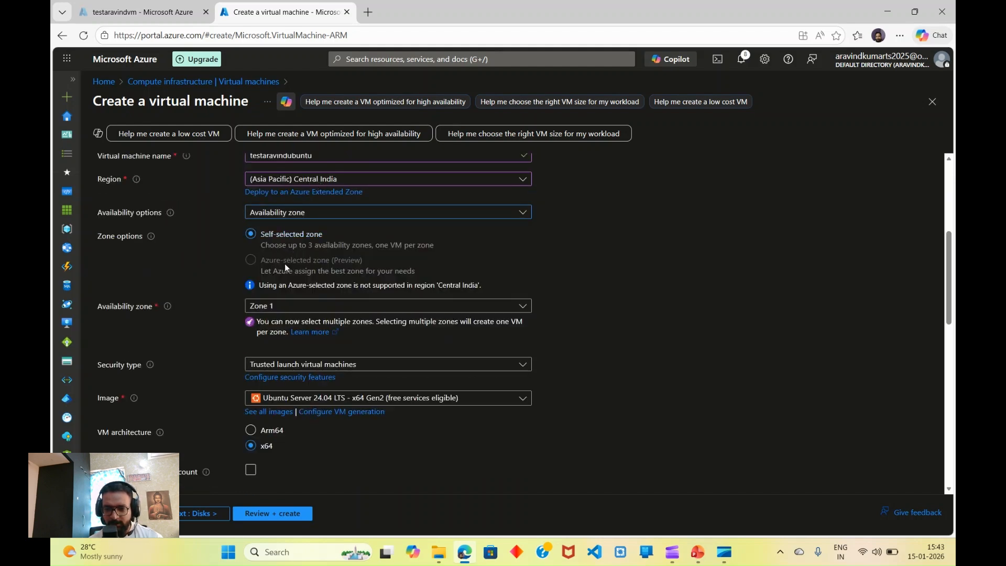
{"action": "scroll", "coordinate": [284, 263], "scroll_direction": "down", "scroll_amount": 1}
{"action": "left_click", "coordinate": [286, 257]}
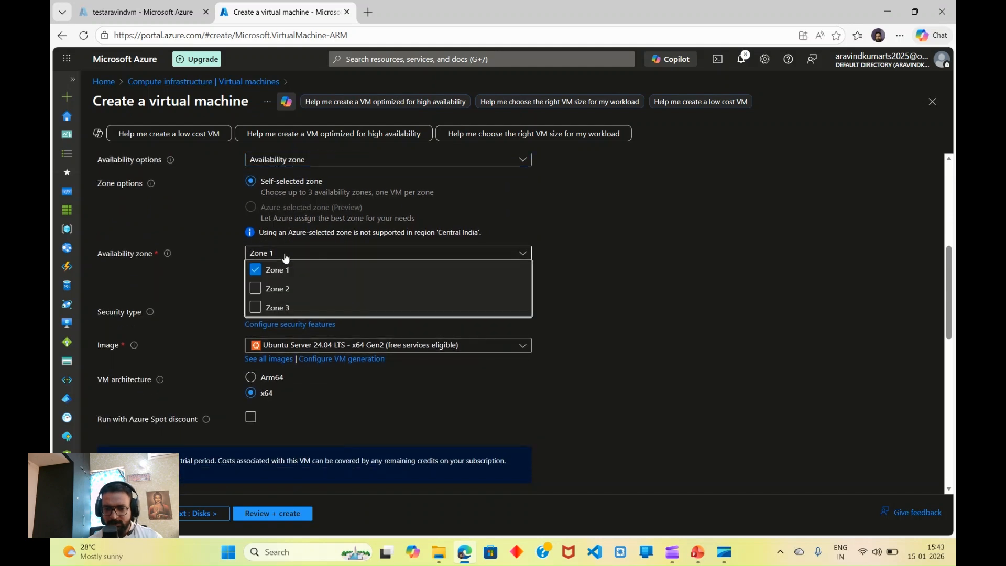
{"action": "left_click", "coordinate": [281, 270]}
{"action": "left_click", "coordinate": [281, 270]}
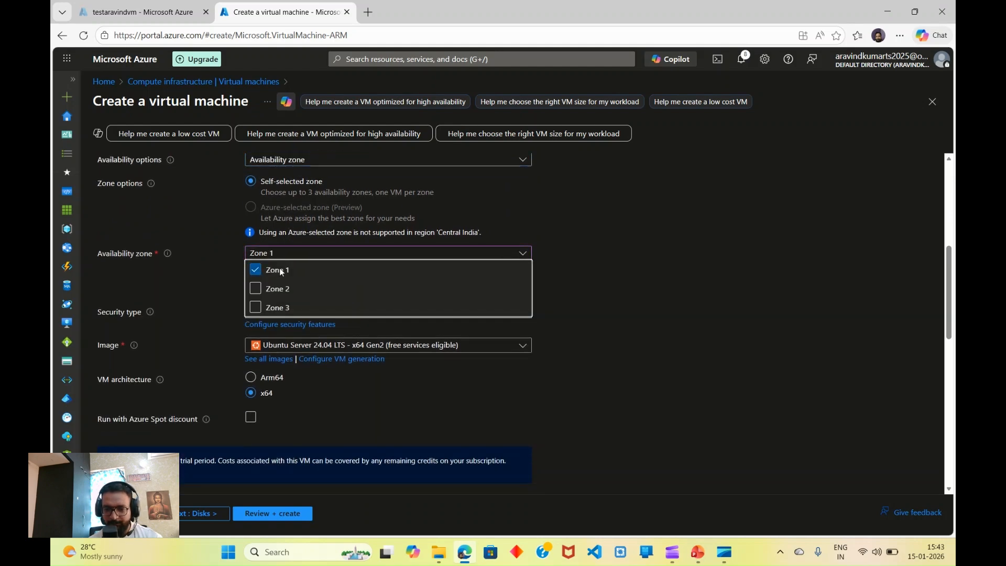
{"action": "scroll", "coordinate": [287, 270], "scroll_direction": "down", "scroll_amount": 2}
{"action": "scroll", "coordinate": [438, 299], "scroll_direction": "up", "scroll_amount": 2}
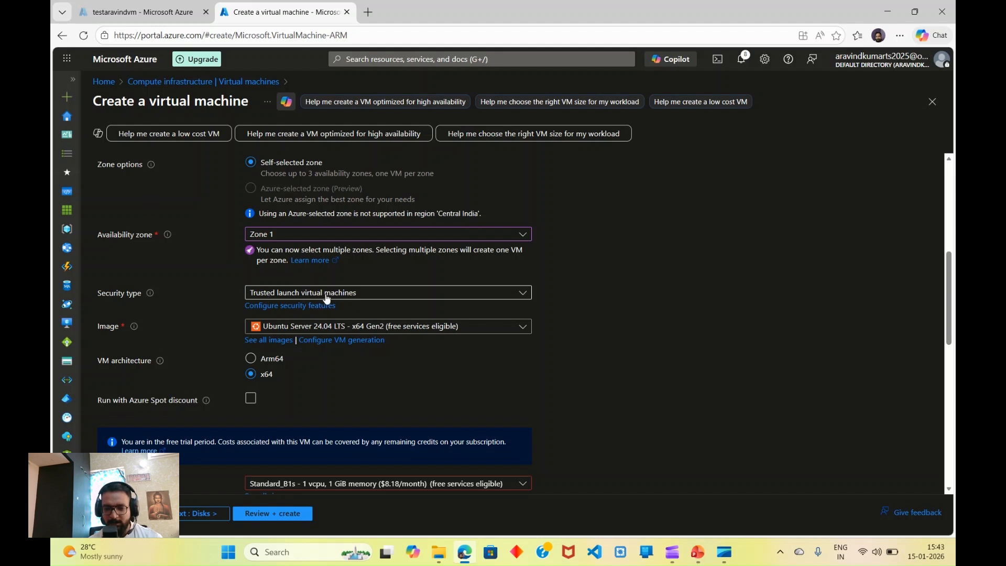
{"action": "scroll", "coordinate": [327, 297], "scroll_direction": "down", "scroll_amount": 1}
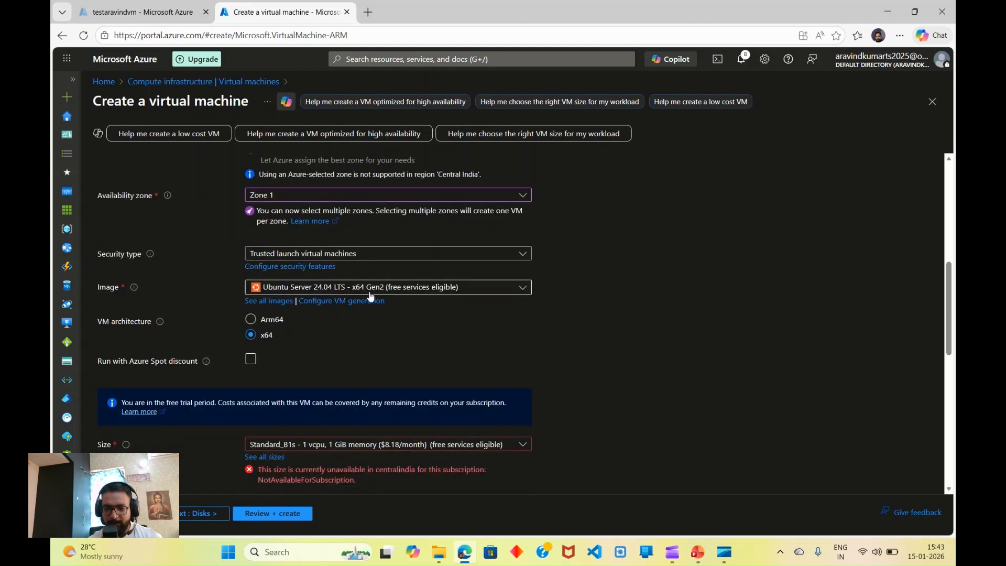
{"action": "scroll", "coordinate": [325, 283], "scroll_direction": "down", "scroll_amount": 3}
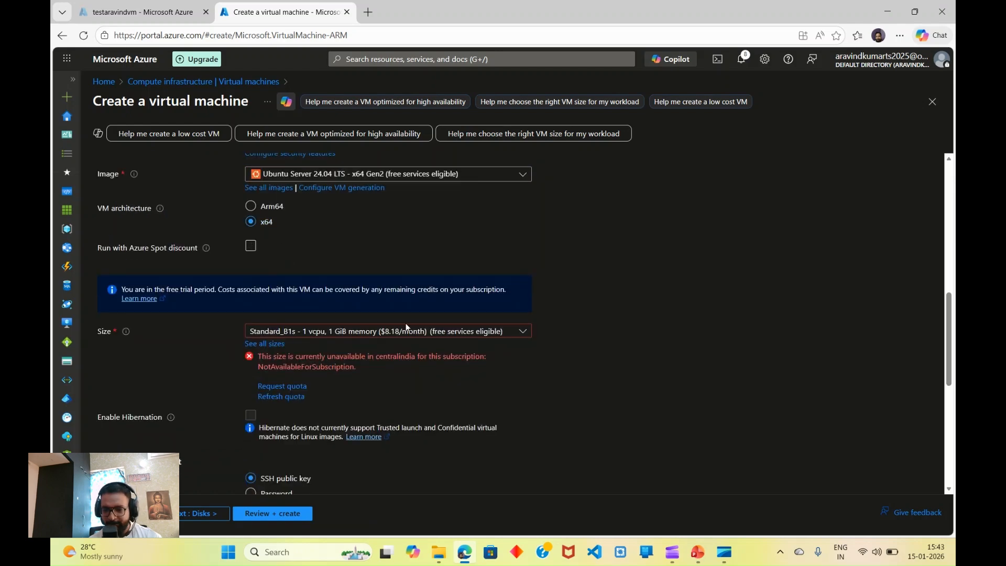
Step: Change the VM size to Standard_B2ts_v2 from the B-Series v2 catalogue
{"action": "left_click", "coordinate": [525, 335]}
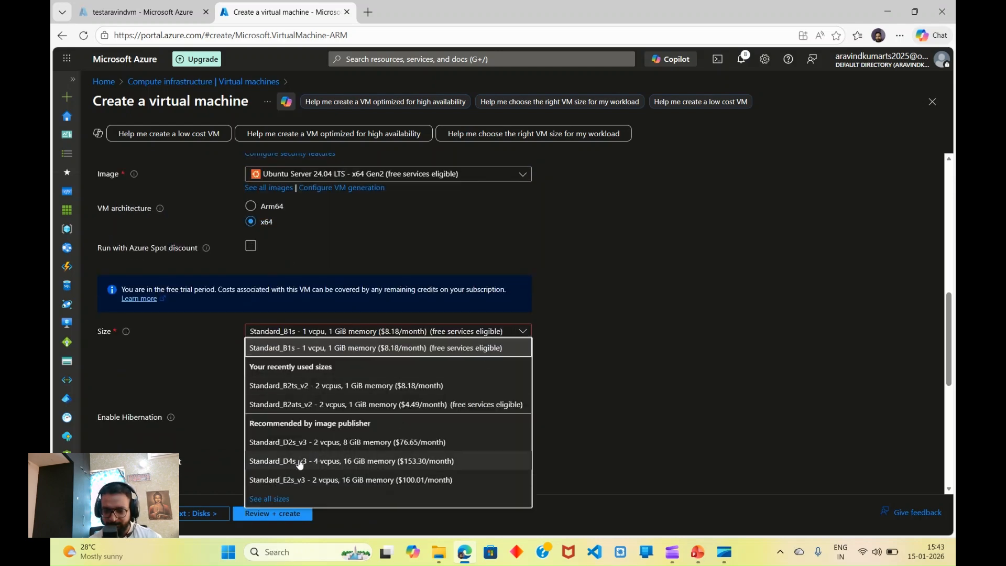
{"action": "left_click", "coordinate": [263, 501]}
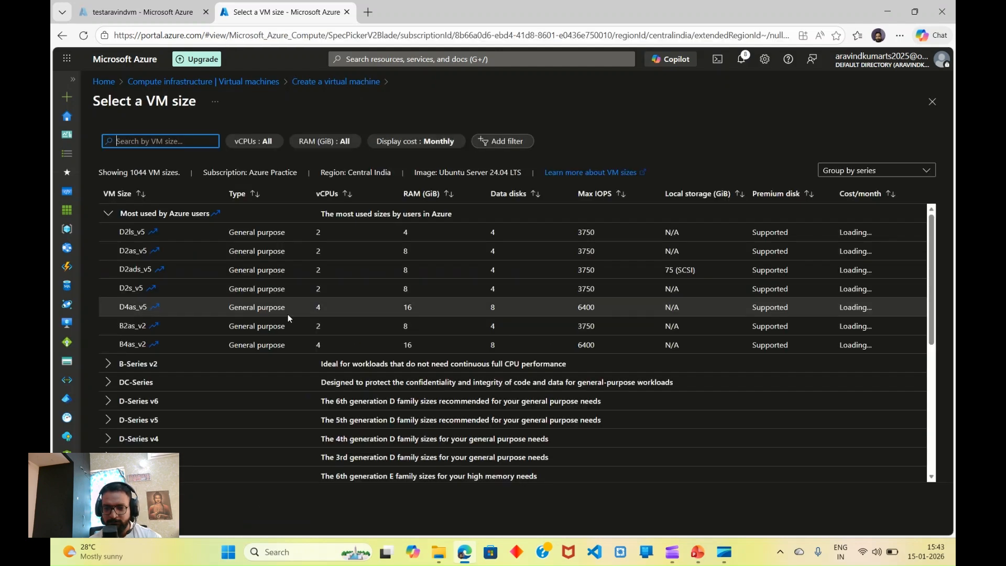
{"action": "left_click", "coordinate": [110, 366]}
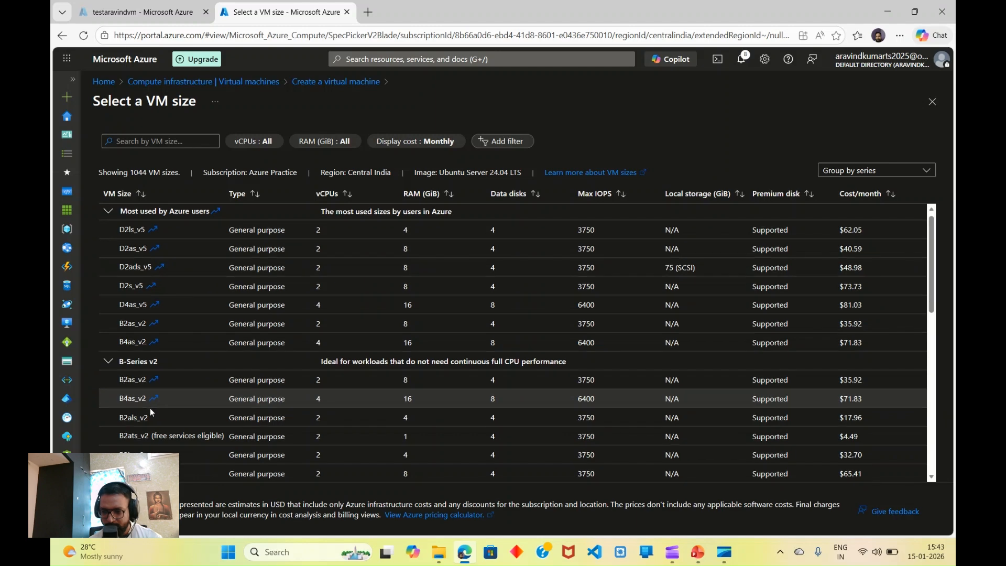
{"action": "scroll", "coordinate": [150, 411], "scroll_direction": "down", "scroll_amount": 1}
{"action": "scroll", "coordinate": [147, 389], "scroll_direction": "down", "scroll_amount": 1}
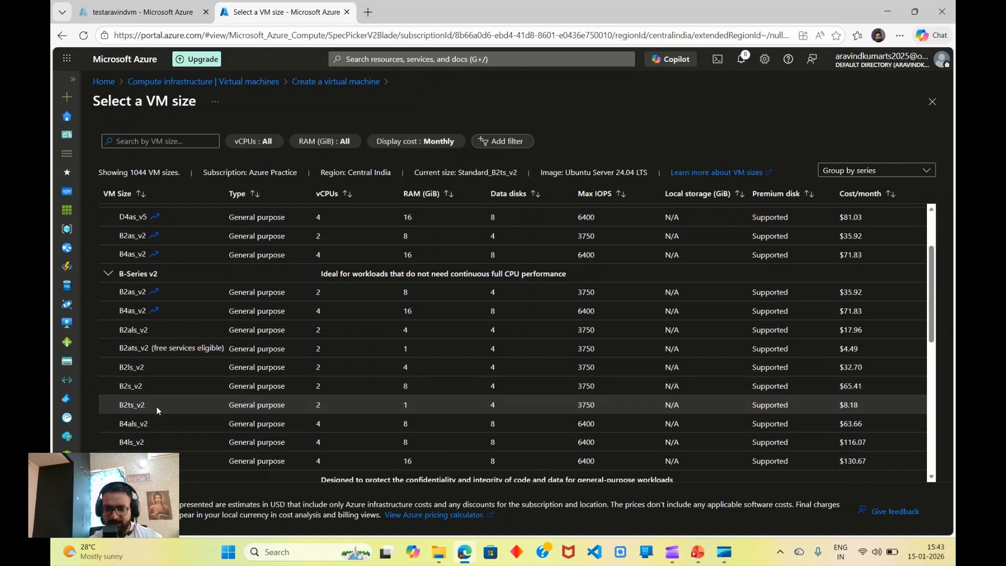
{"action": "left_click", "coordinate": [117, 511]}
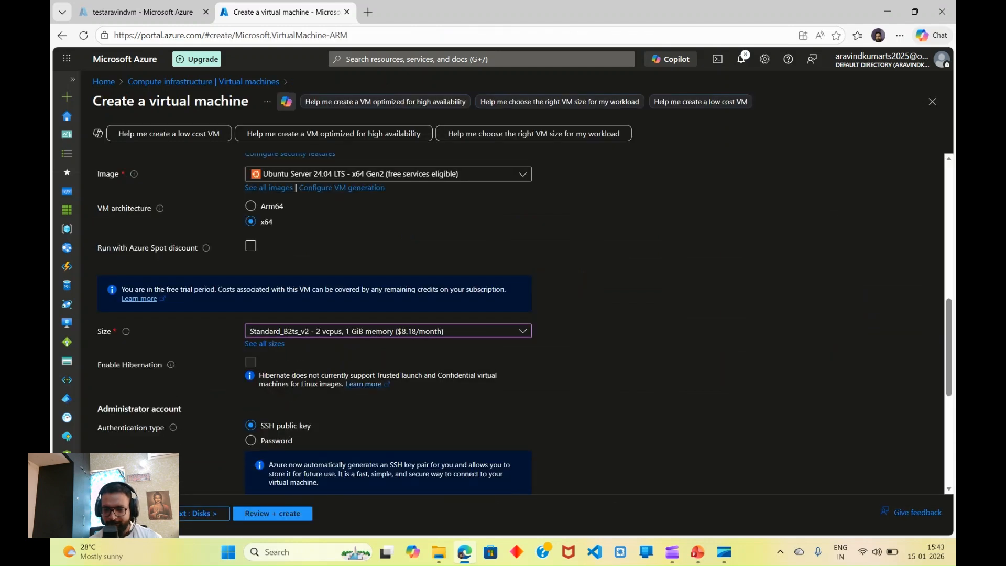
Step: Check the administrator and inbound SSH port 22 settings, then proceed to Review + create
{"action": "scroll", "coordinate": [204, 439], "scroll_direction": "down", "scroll_amount": 2}
{"action": "scroll", "coordinate": [203, 439], "scroll_direction": "down", "scroll_amount": 2}
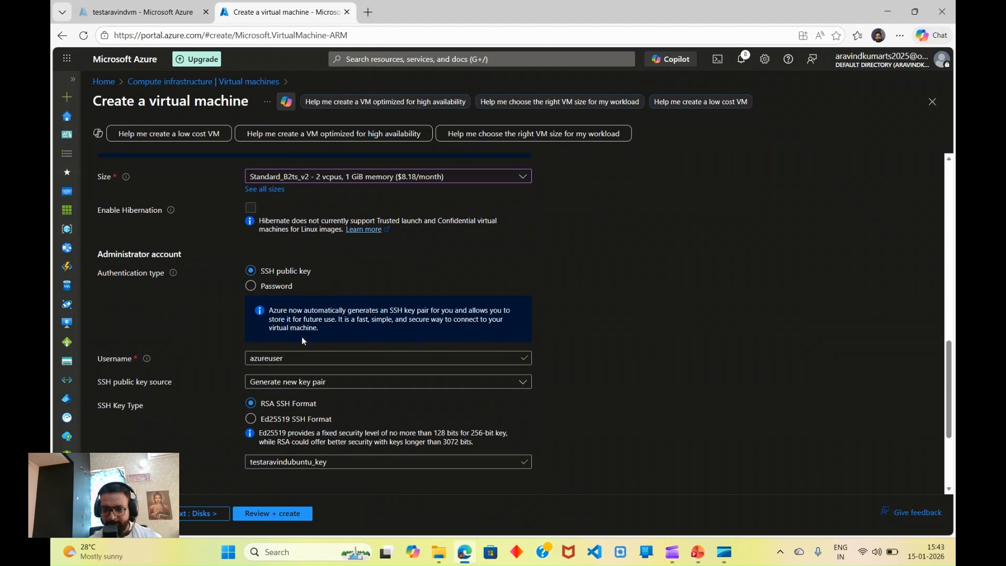
{"action": "scroll", "coordinate": [302, 337], "scroll_direction": "up", "scroll_amount": 4}
{"action": "scroll", "coordinate": [302, 337], "scroll_direction": "down", "scroll_amount": 7}
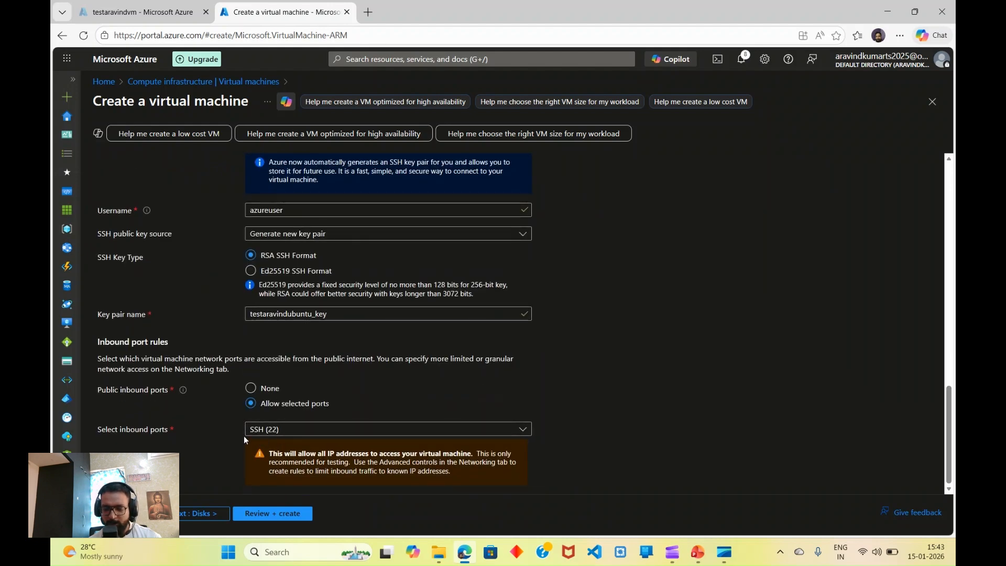
{"action": "left_click", "coordinate": [270, 513]}
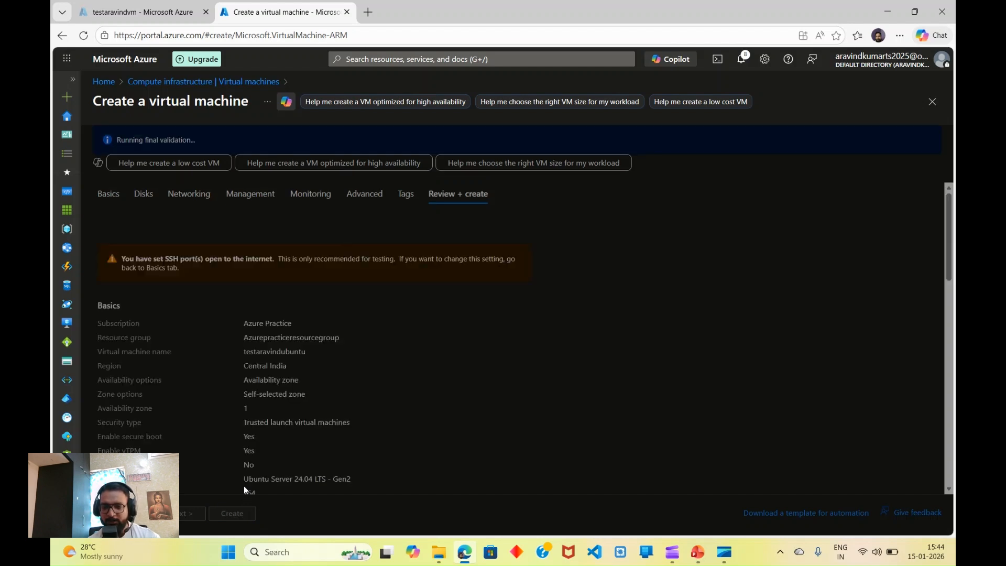
Step: Create the VM and download its private key testaravindubuntu_key.pem to Downloads
{"action": "scroll", "coordinate": [244, 486], "scroll_direction": "down", "scroll_amount": 10}
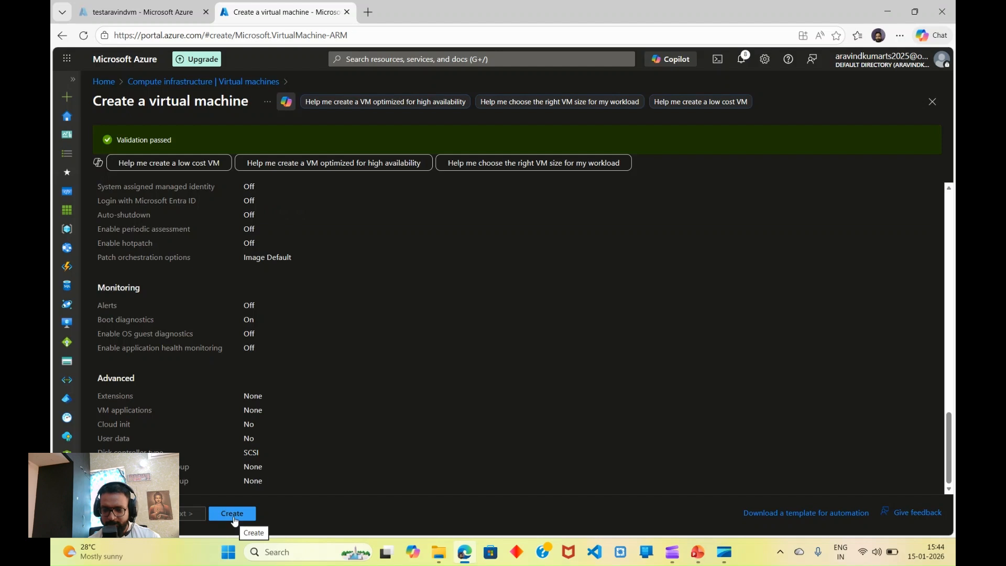
{"action": "left_click", "coordinate": [234, 516]}
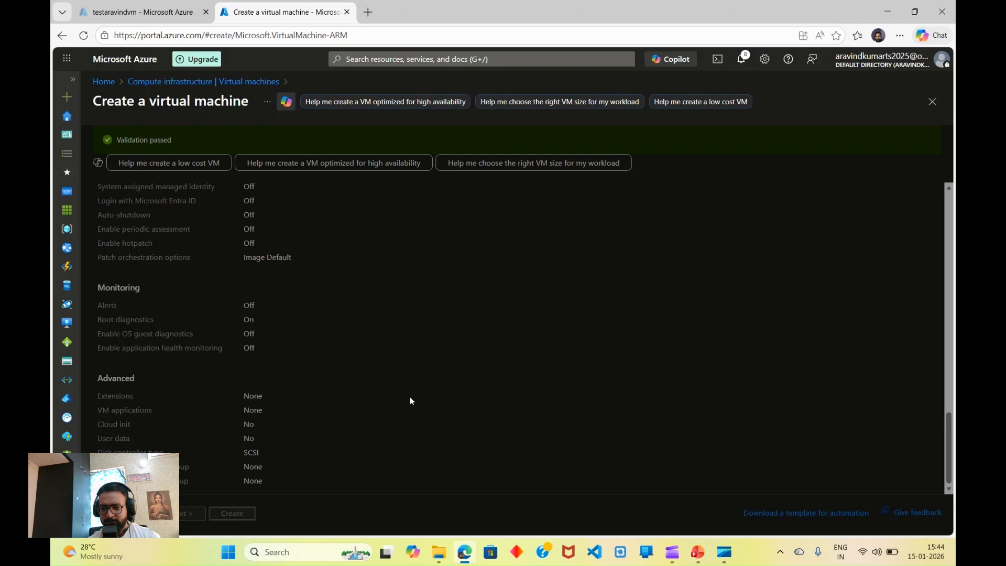
{"action": "left_click", "coordinate": [485, 375]}
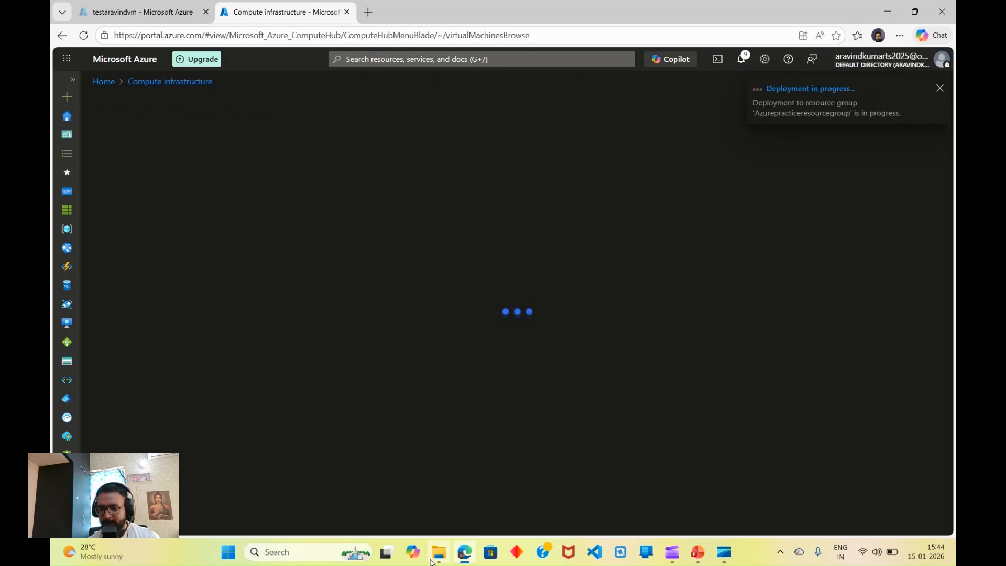
{"action": "left_click", "coordinate": [435, 558]}
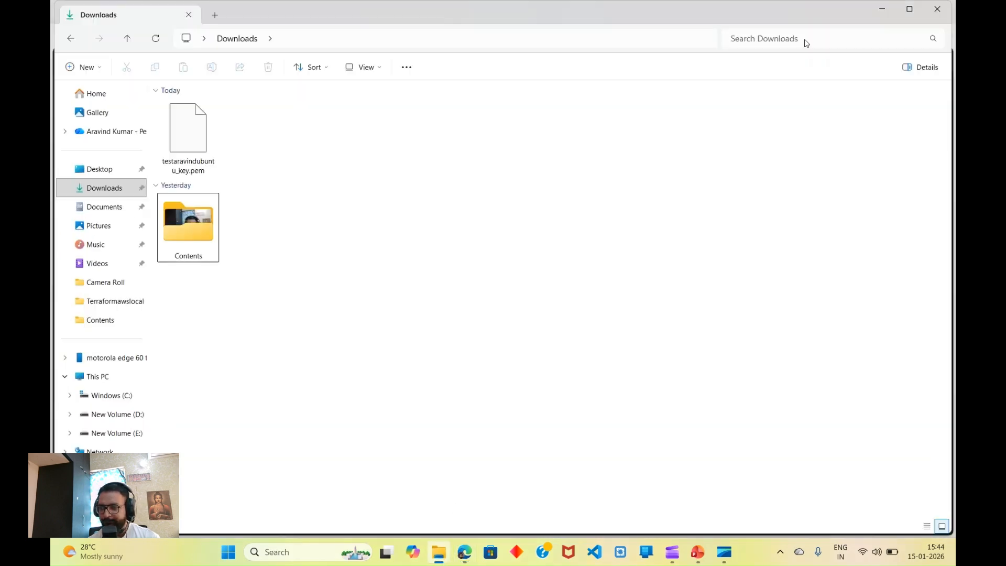
Step: Dismiss the file window and PuTTY Configuration, then launch PuTTYgen via a puttygen search
{"action": "left_click", "coordinate": [883, 14]}
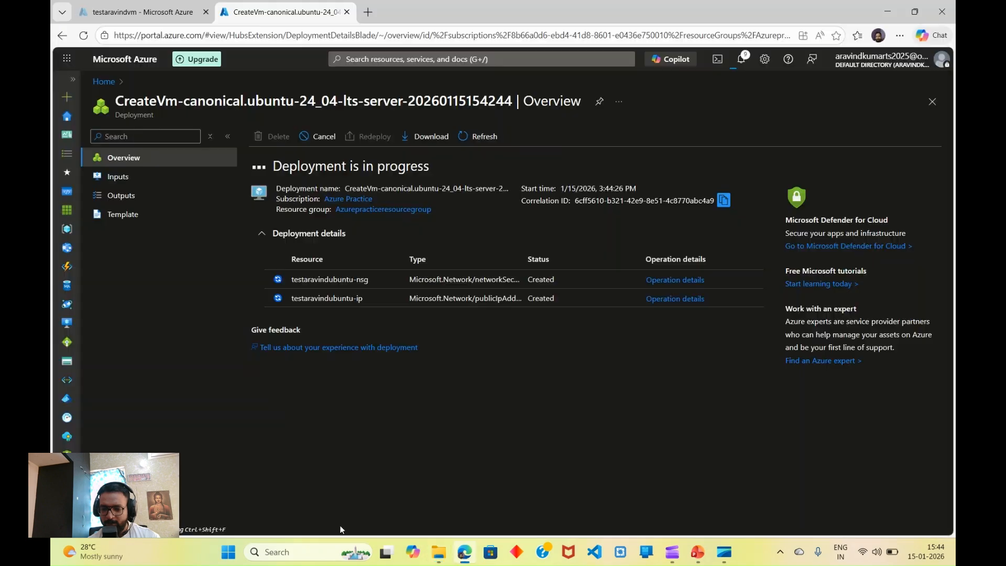
{"action": "left_click", "coordinate": [308, 554]}
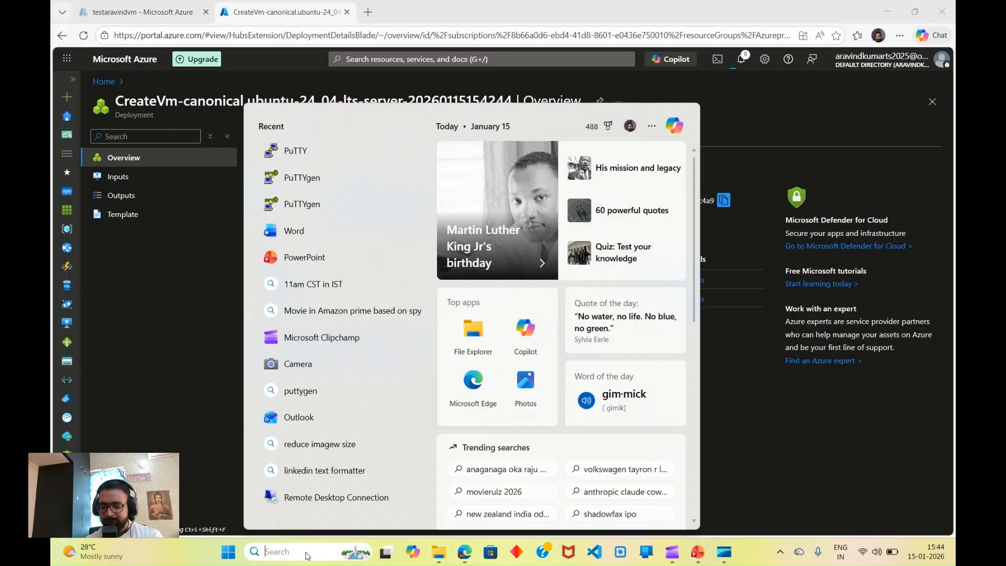
{"action": "type", "text": "putty"}
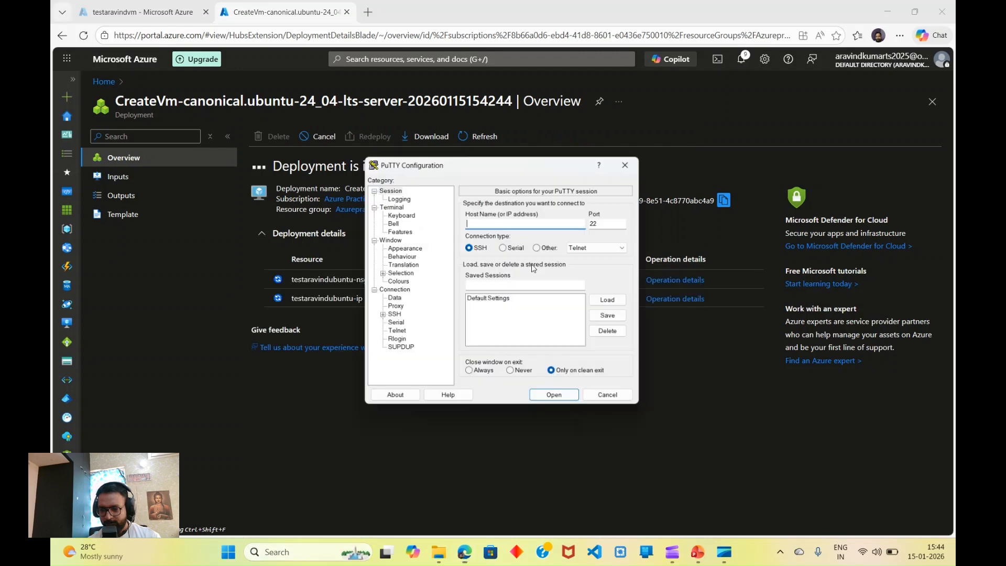
{"action": "left_click", "coordinate": [631, 163]}
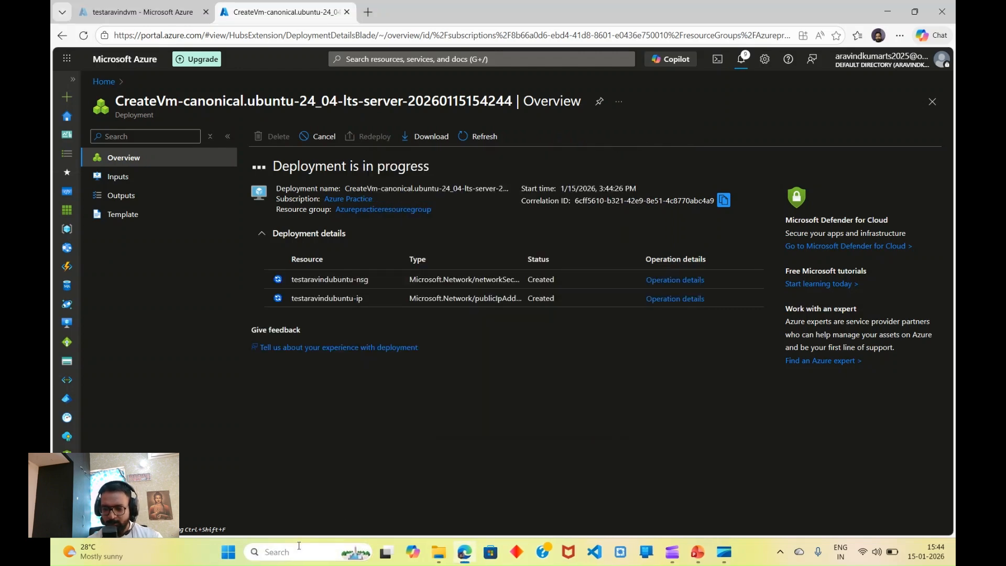
{"action": "left_click", "coordinate": [300, 550]}
{"action": "type", "text": "putty"}
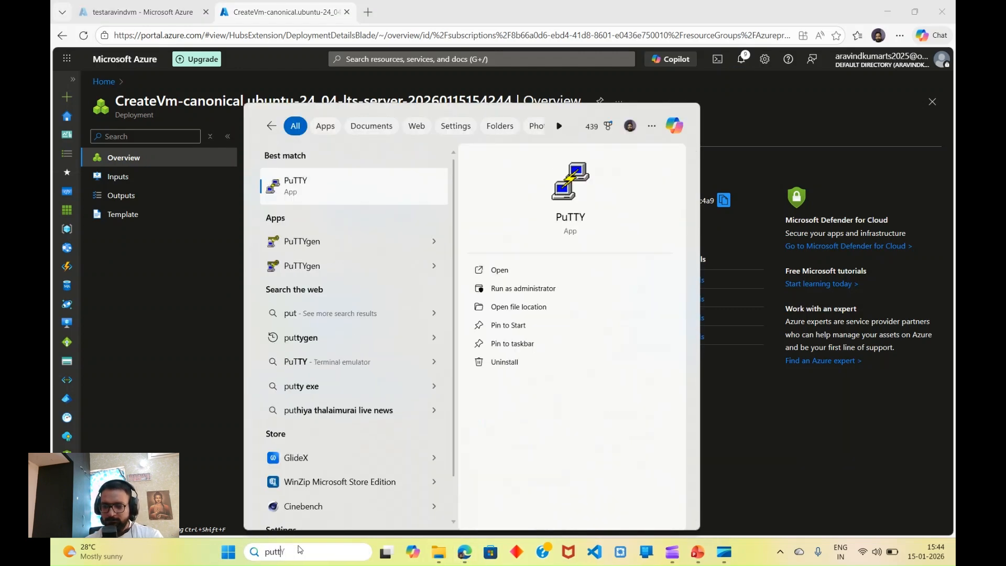
{"action": "type", "text": "gen"}
{"action": "left_click", "coordinate": [402, 263]}
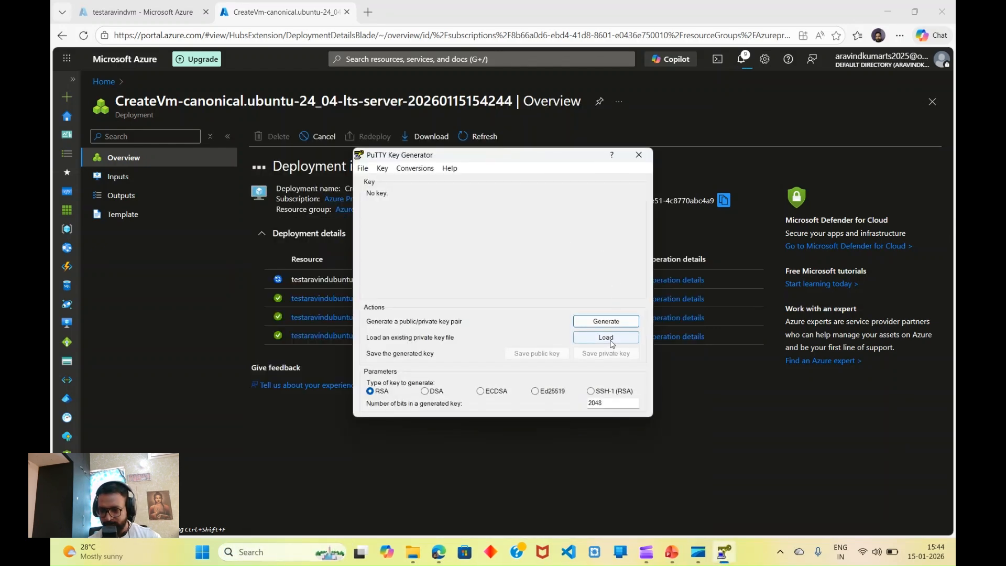
Step: Load testaravindubuntu_key.pem into PuTTYgen using the All Files filter and acknowledge the import notice
{"action": "left_click", "coordinate": [611, 341]}
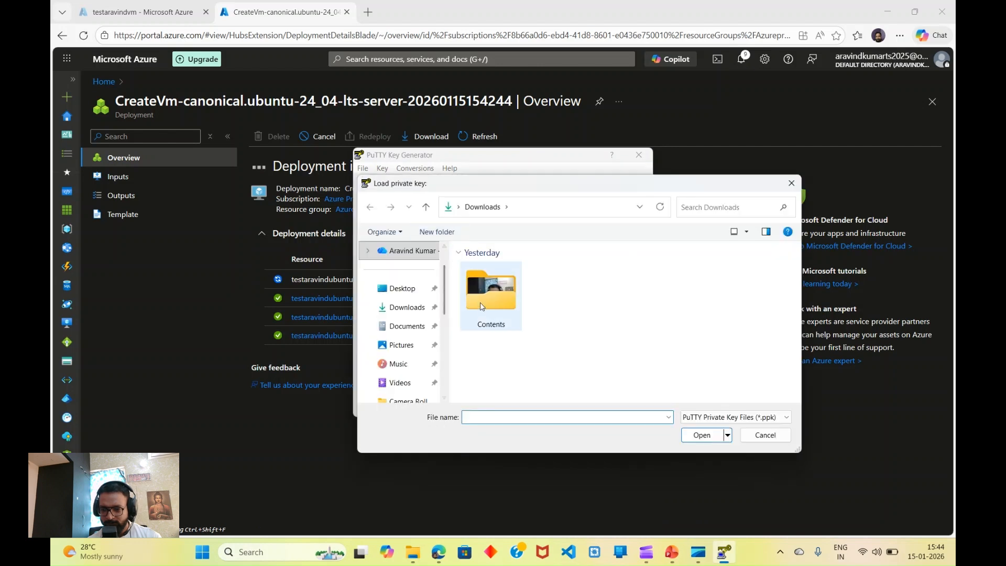
{"action": "left_click", "coordinate": [711, 418]}
{"action": "left_click", "coordinate": [707, 429]}
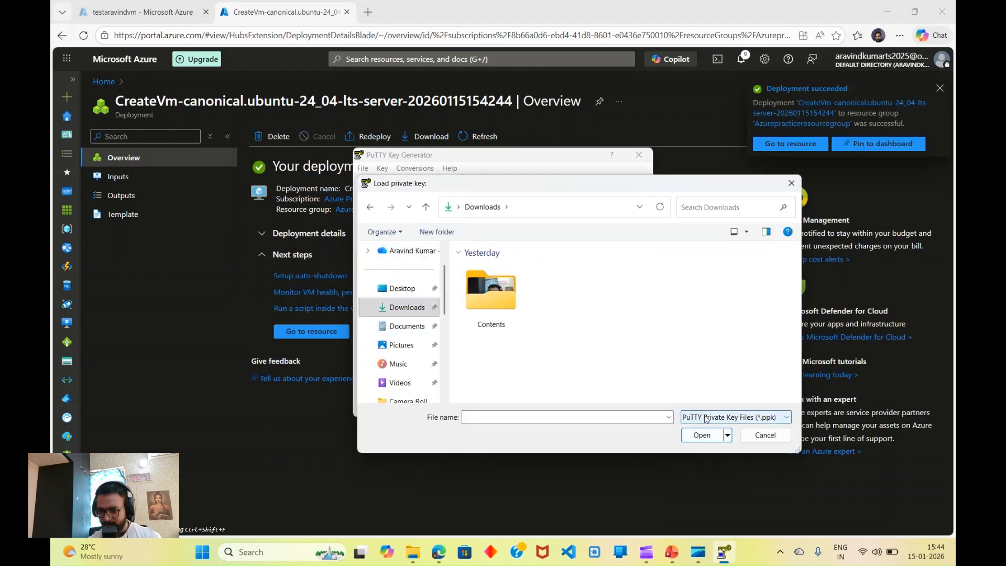
{"action": "left_click", "coordinate": [706, 418]}
{"action": "left_click", "coordinate": [703, 438]}
{"action": "left_click", "coordinate": [502, 315]}
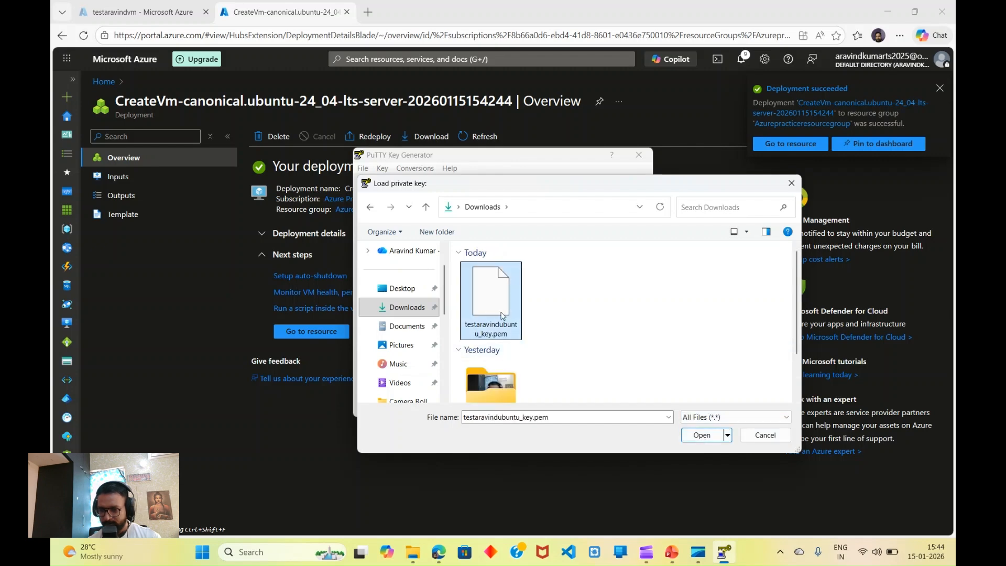
{"action": "left_click", "coordinate": [704, 439]}
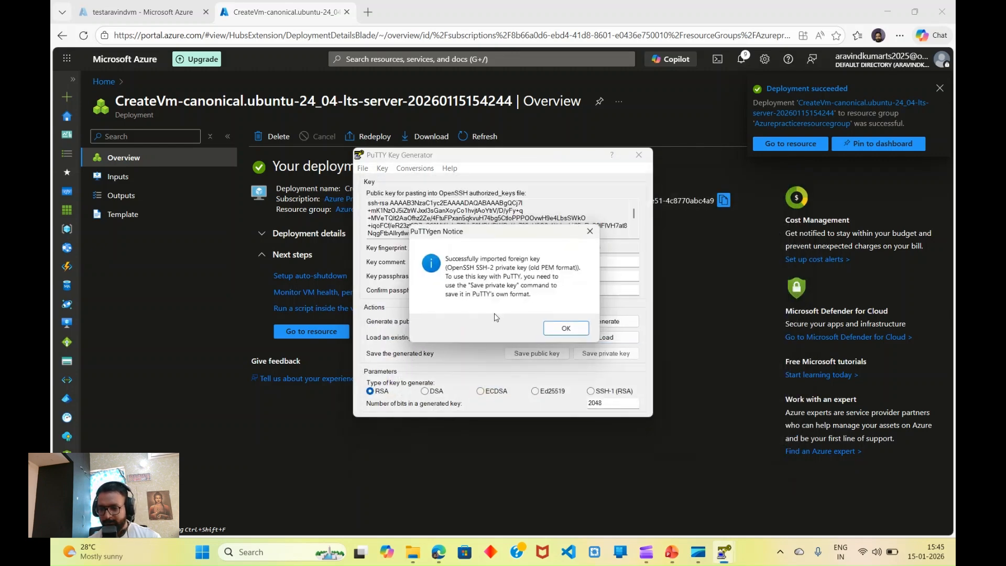
{"action": "left_click", "coordinate": [563, 330]}
Step: Save the key without a passphrase as testaravindubuntu_key.ppk, reusing the .pem file's name
{"action": "left_click", "coordinate": [613, 355]}
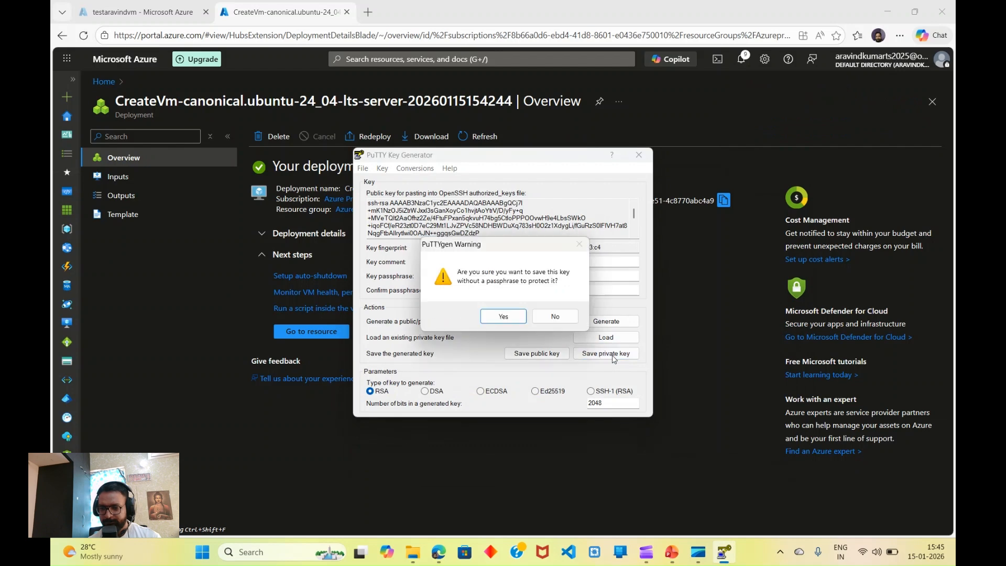
{"action": "left_click", "coordinate": [504, 317]}
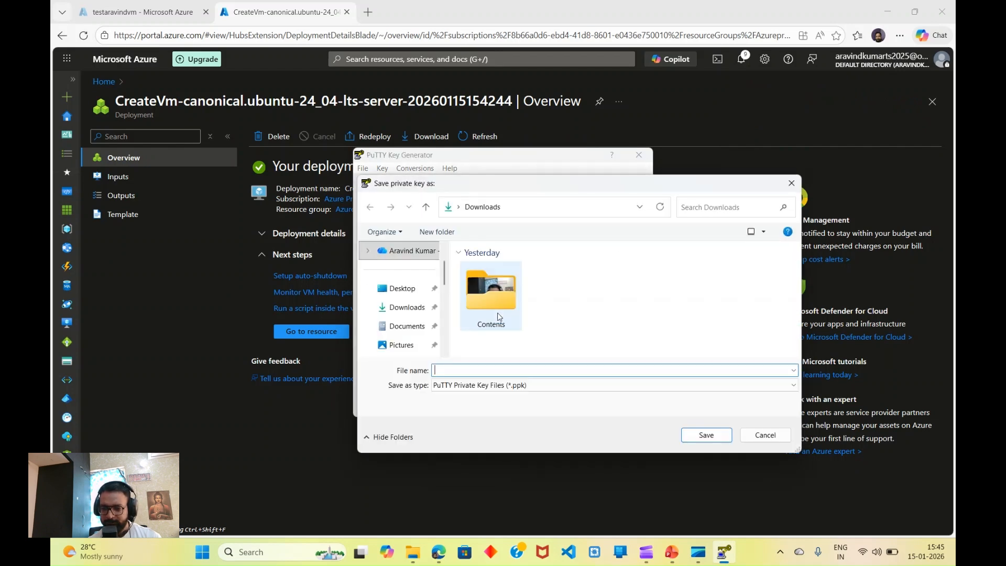
{"action": "left_click", "coordinate": [413, 552]}
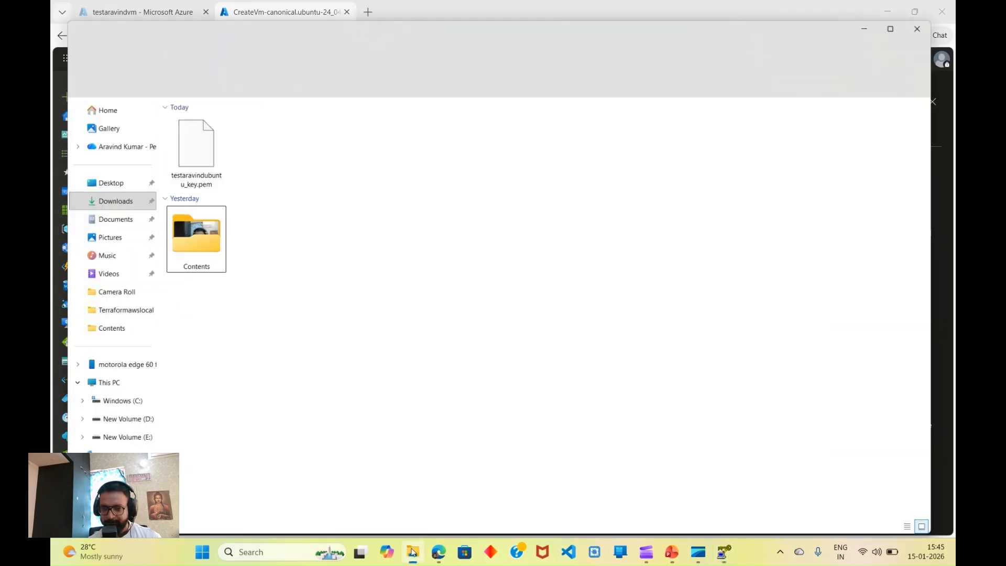
{"action": "left_click", "coordinate": [200, 160]}
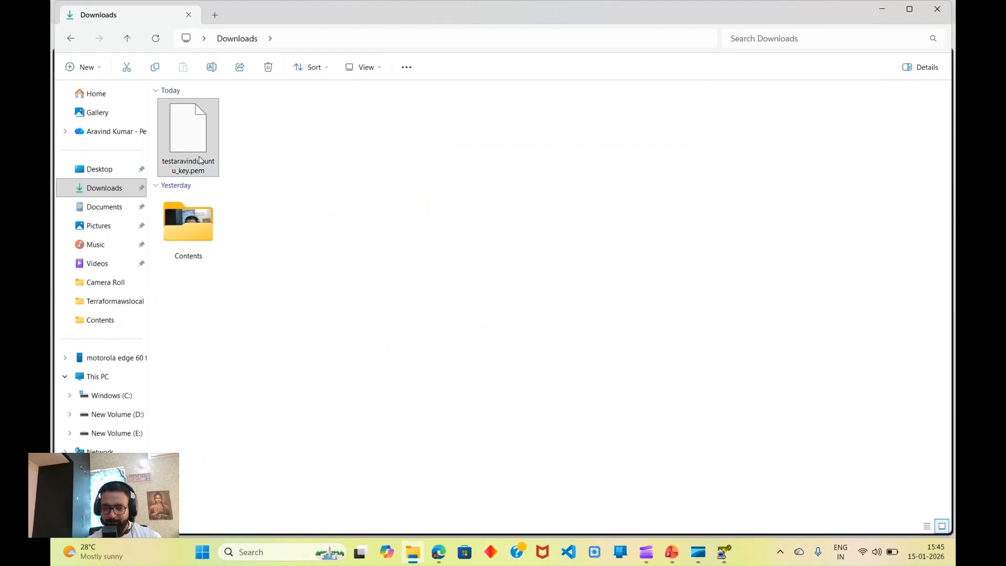
{"action": "right_click", "coordinate": [199, 160]}
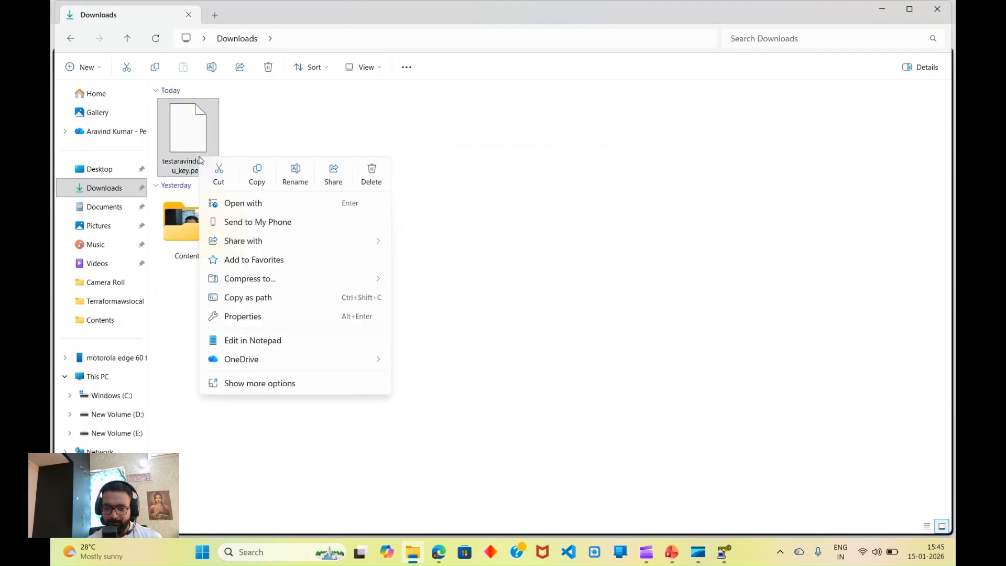
{"action": "left_click", "coordinate": [295, 177]}
{"action": "key", "text": "ctrl+c"}
{"action": "right_click", "coordinate": [181, 159]}
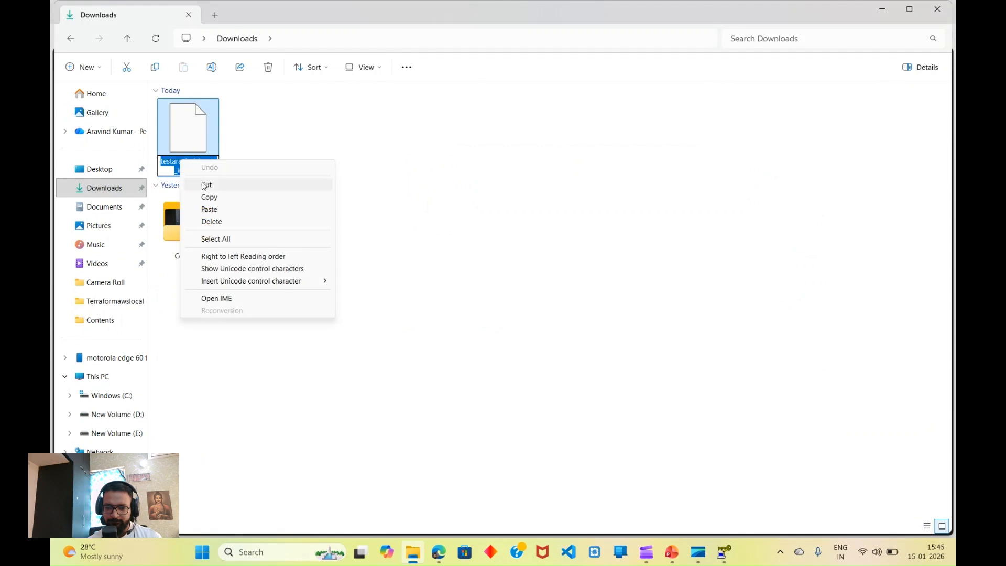
{"action": "left_click", "coordinate": [210, 197]}
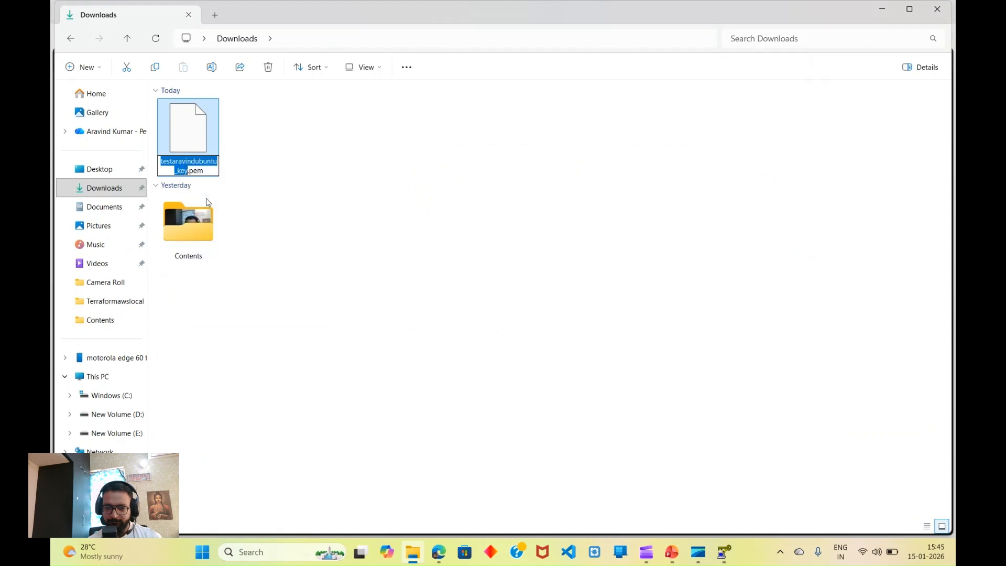
{"action": "left_click", "coordinate": [883, 9]}
{"action": "key", "text": "ctrl+v"}
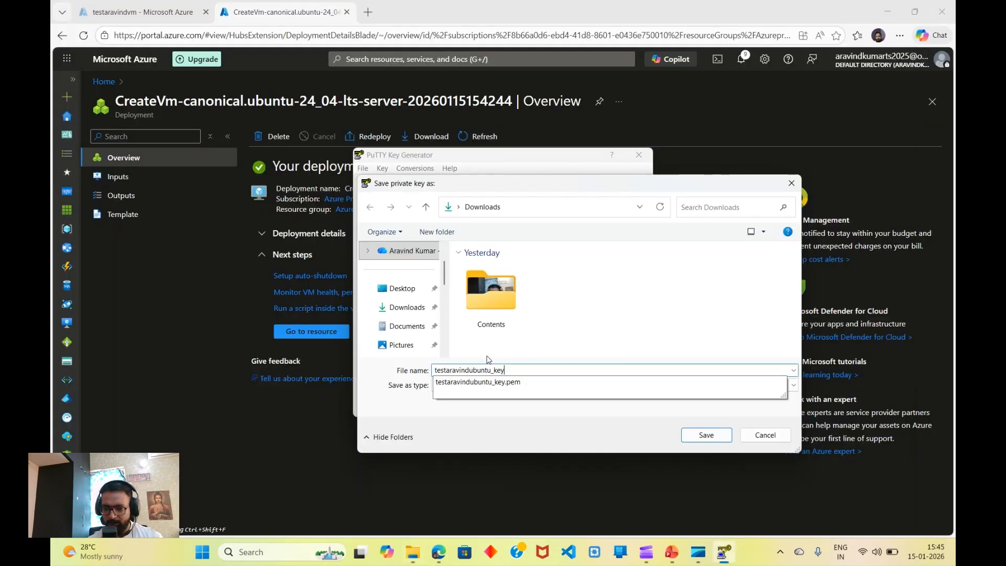
{"action": "left_click", "coordinate": [706, 435]}
Step: Close PuTTYgen and confirm the new .ppk key sits in Downloads
{"action": "left_click", "coordinate": [639, 154]}
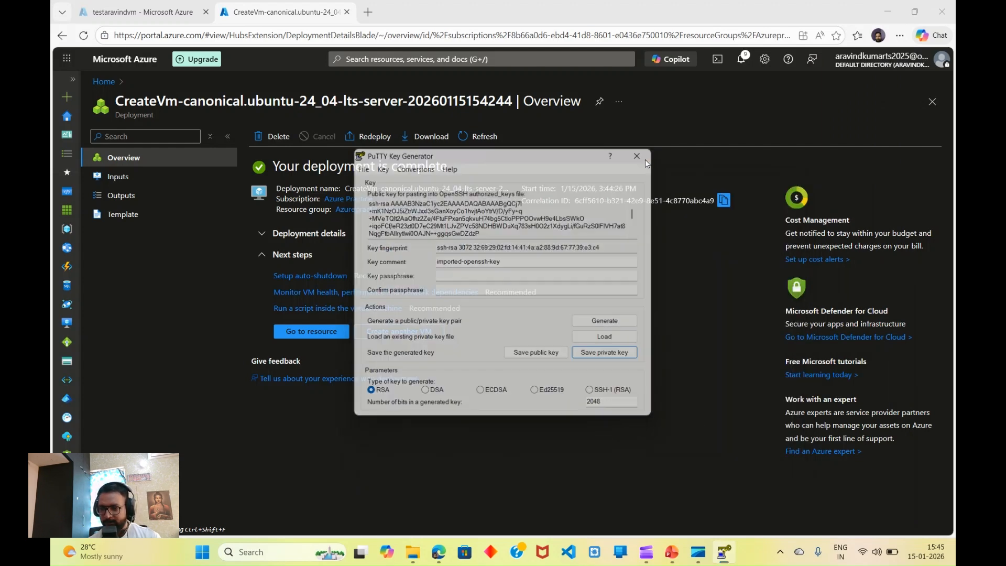
{"action": "left_click", "coordinate": [439, 554]}
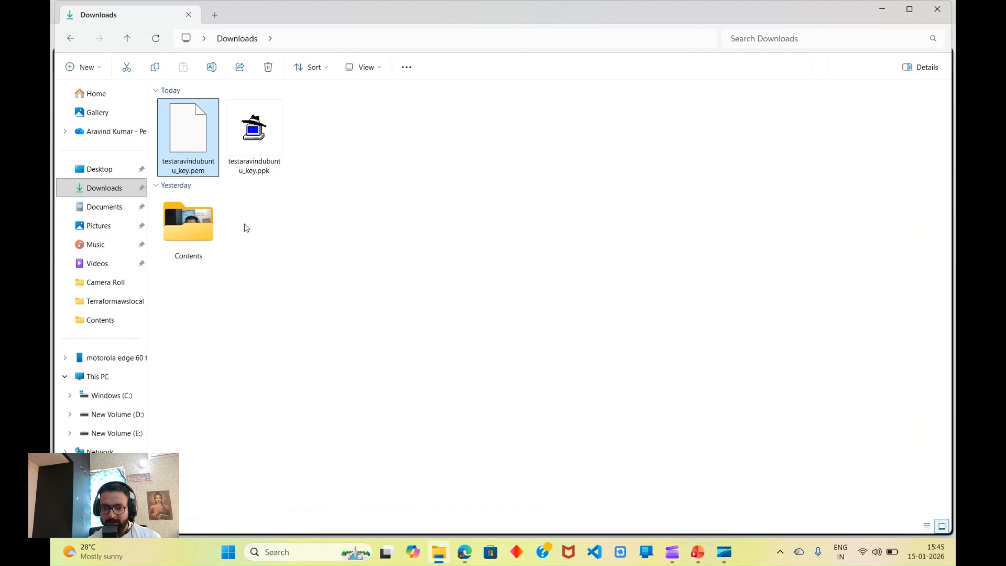
{"action": "left_click", "coordinate": [882, 9]}
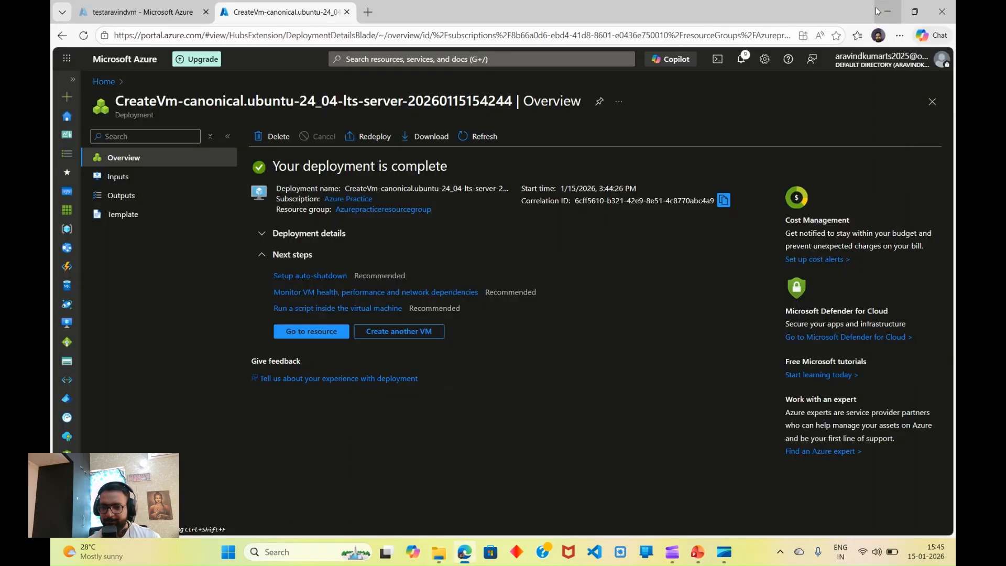
Step: Select testaravindubuntu in the Virtual machines list and stop it, confirming Yes
{"action": "left_click", "coordinate": [101, 82]}
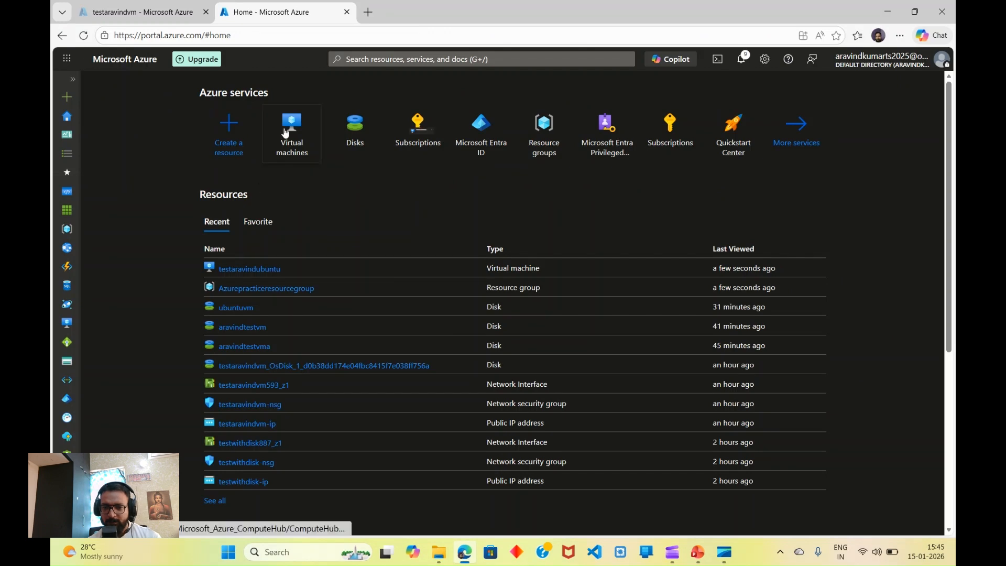
{"action": "left_click", "coordinate": [284, 142]}
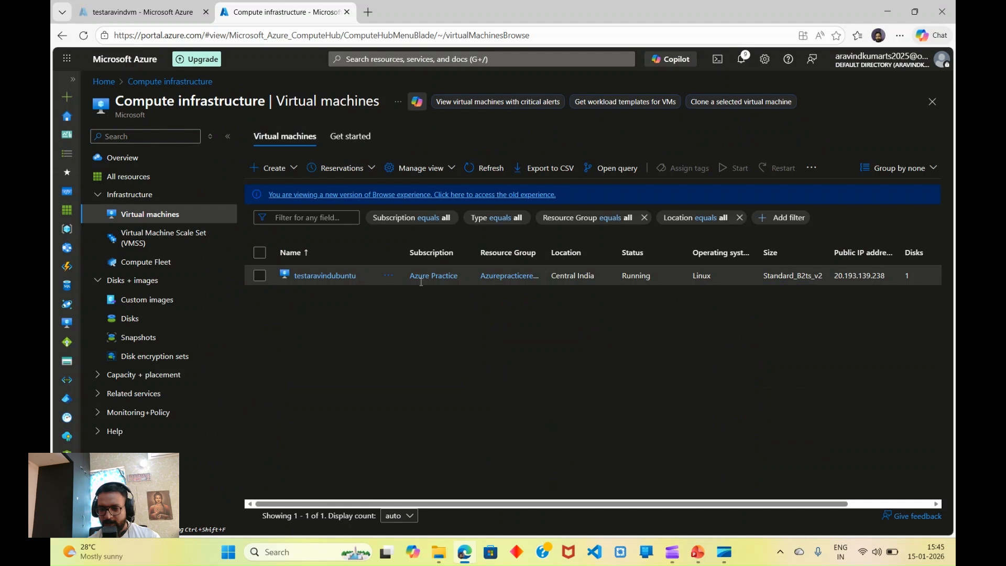
{"action": "left_click", "coordinate": [261, 276]}
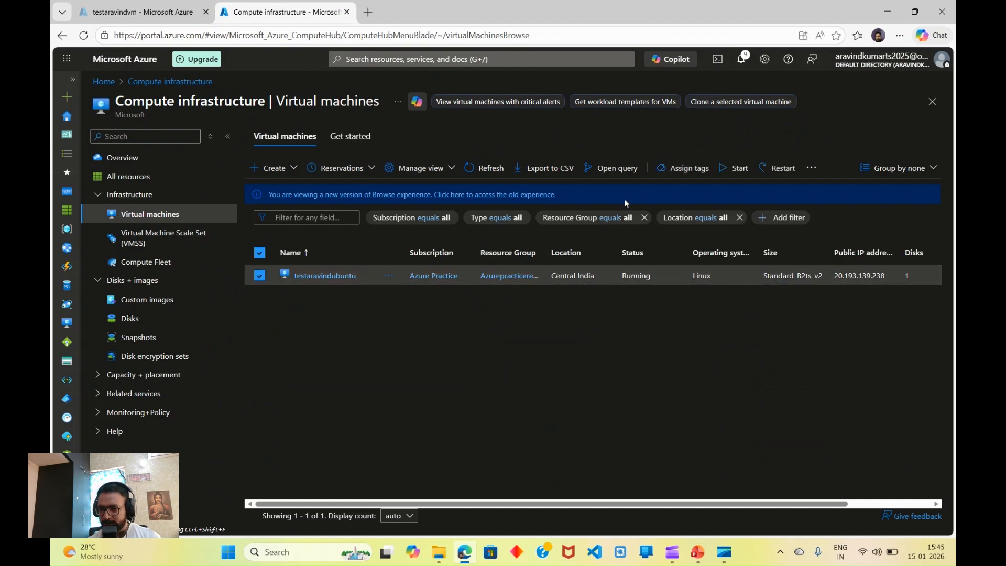
{"action": "left_click", "coordinate": [811, 169]}
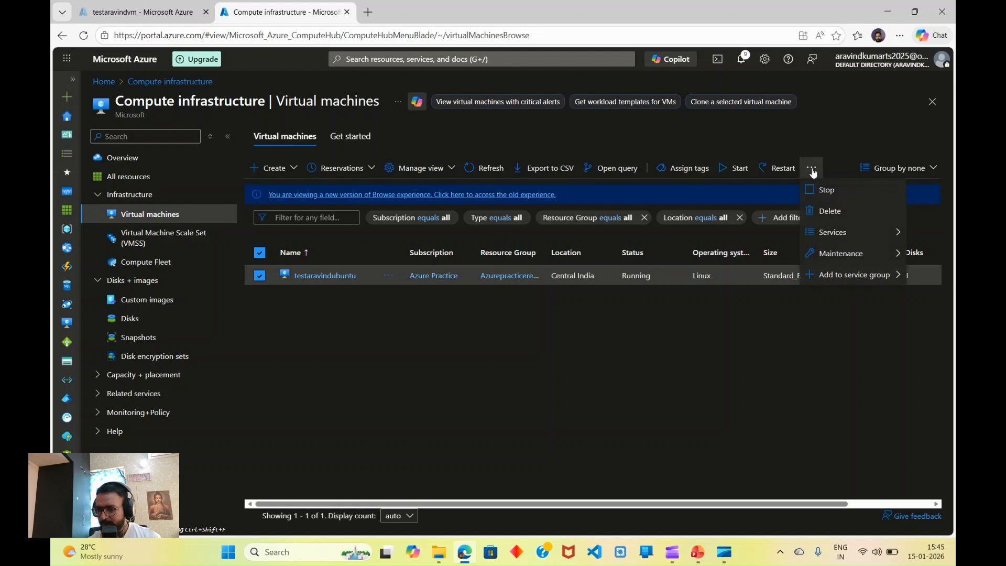
{"action": "left_click", "coordinate": [816, 190]}
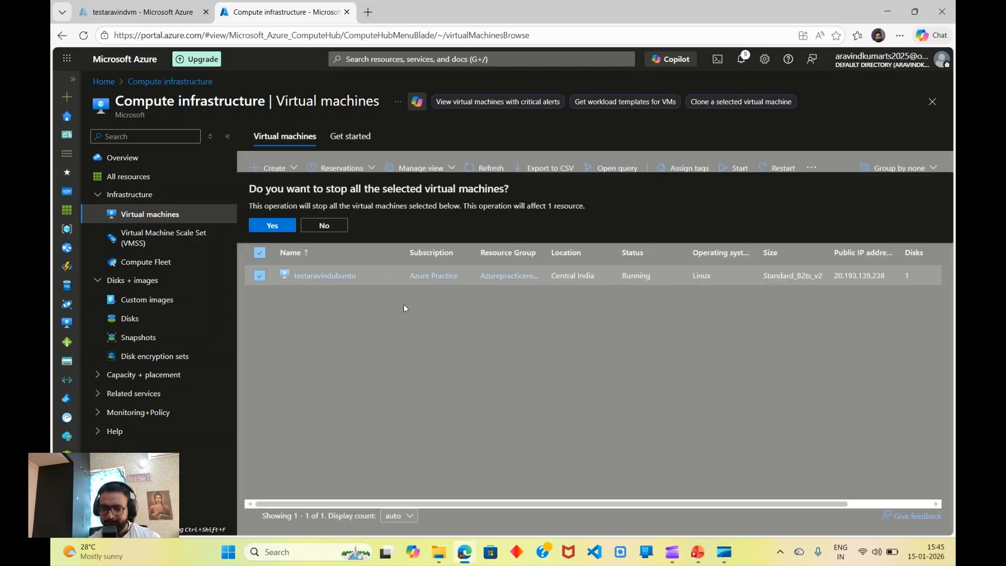
{"action": "left_click", "coordinate": [269, 226]}
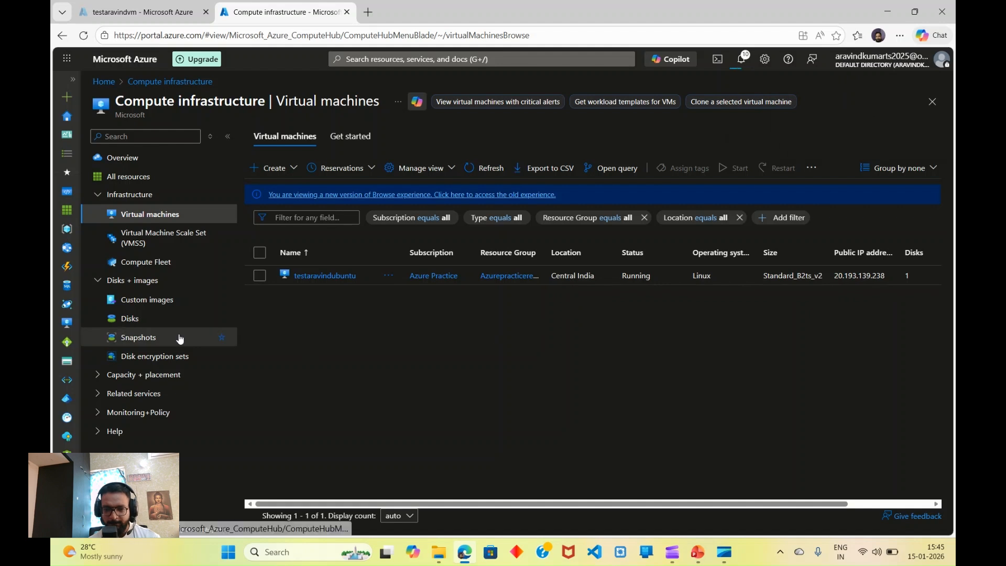
Step: Start a new managed disk named aravindubuntuvm in Azurepracticeresourcegroup
{"action": "left_click", "coordinate": [126, 320]}
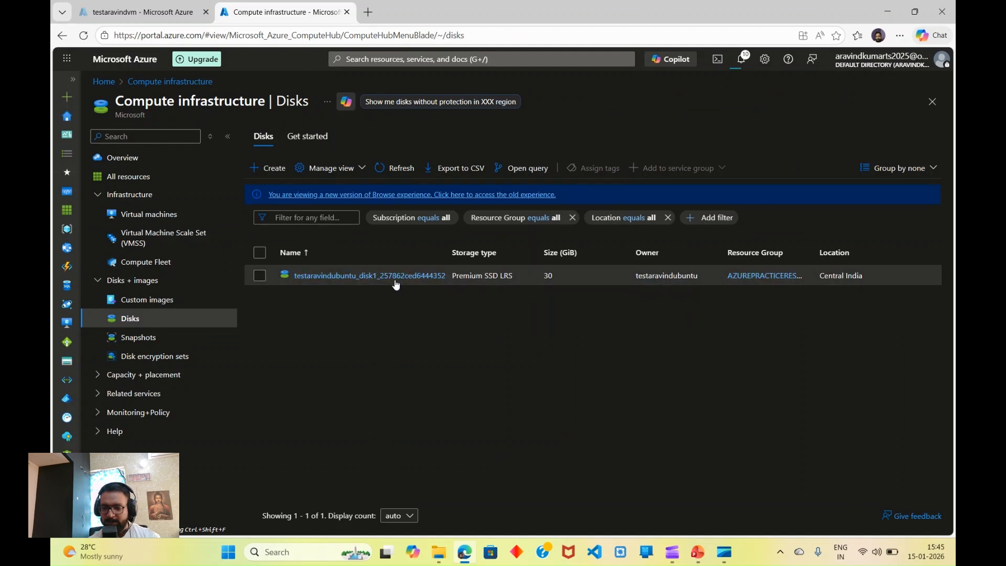
{"action": "left_click", "coordinate": [270, 170]}
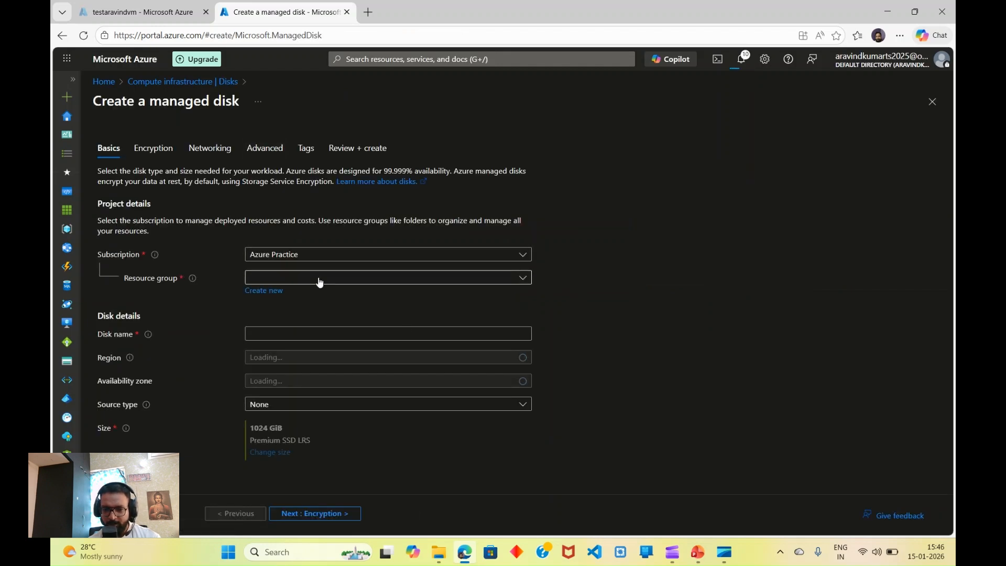
{"action": "left_click", "coordinate": [322, 279]}
{"action": "left_click", "coordinate": [303, 318]}
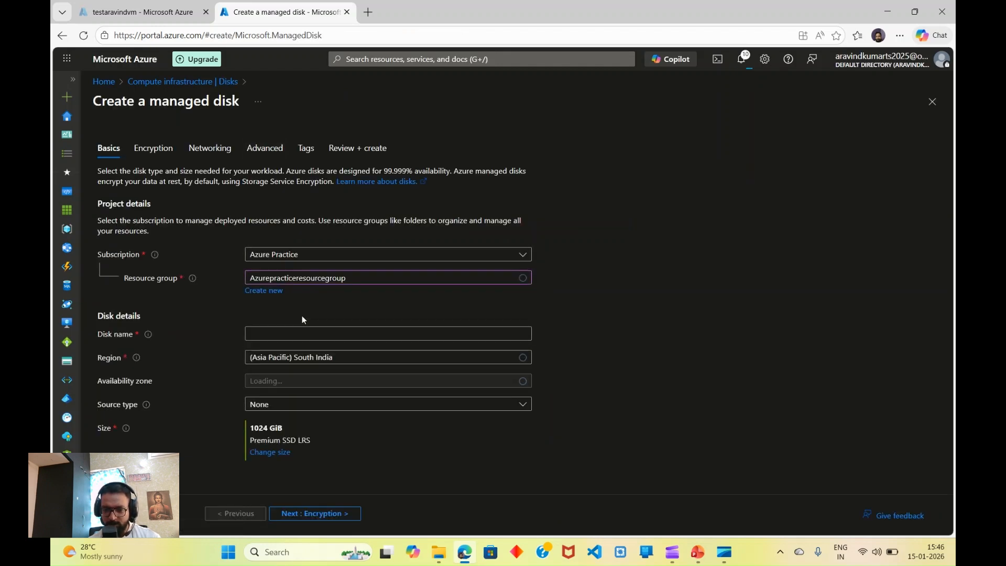
{"action": "left_click", "coordinate": [291, 339]}
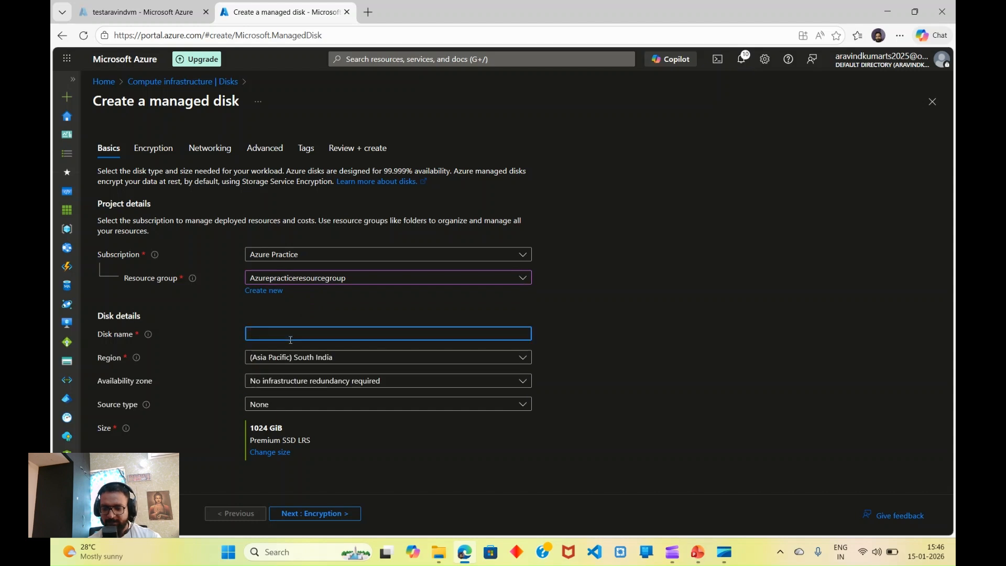
{"action": "type", "text": "ara"}
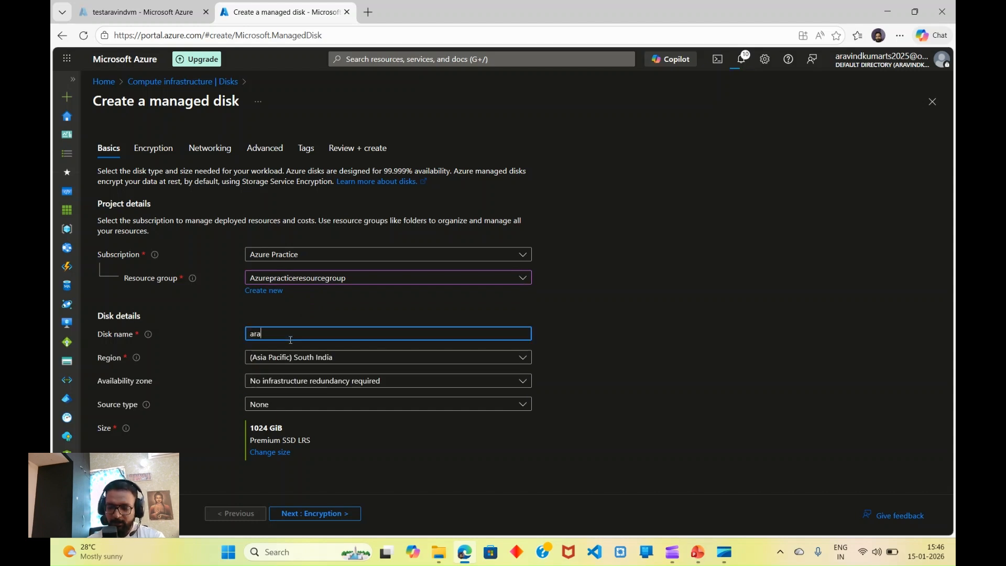
{"action": "type", "text": "vindubuntuvm"}
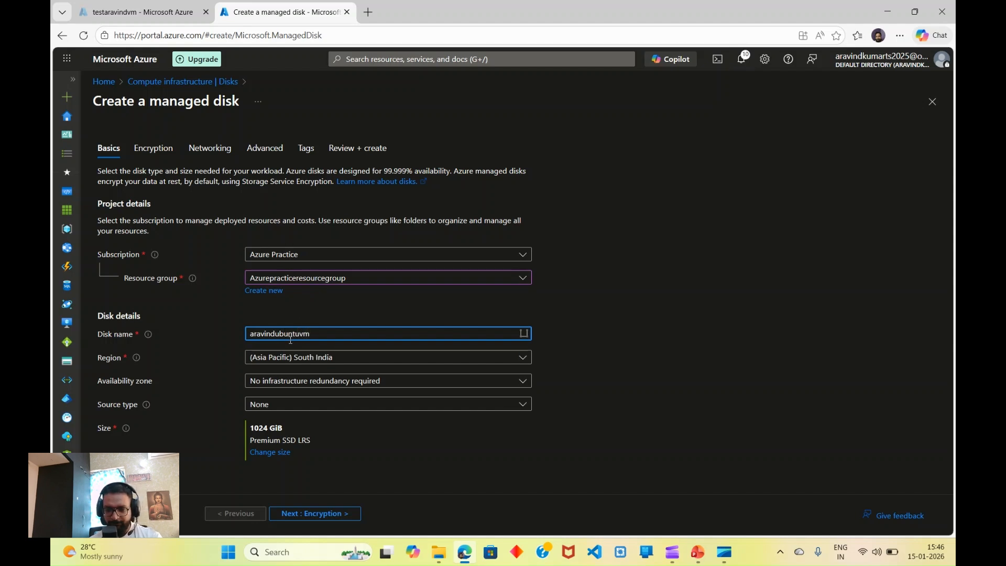
Step: Set the disk region to (Asia Pacific) Central India and bring up the size choices
{"action": "left_click", "coordinate": [353, 361]}
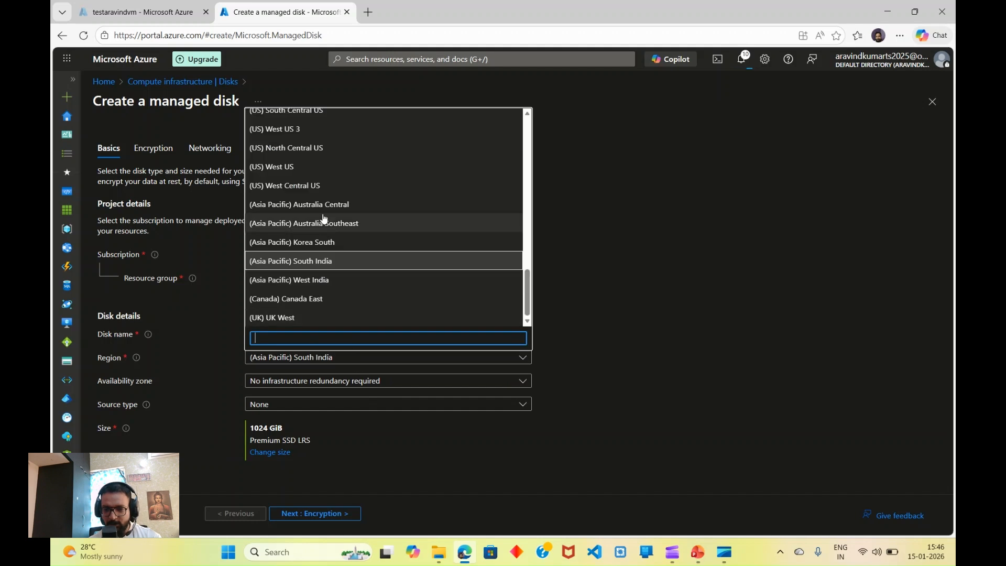
{"action": "type", "text": "centra"}
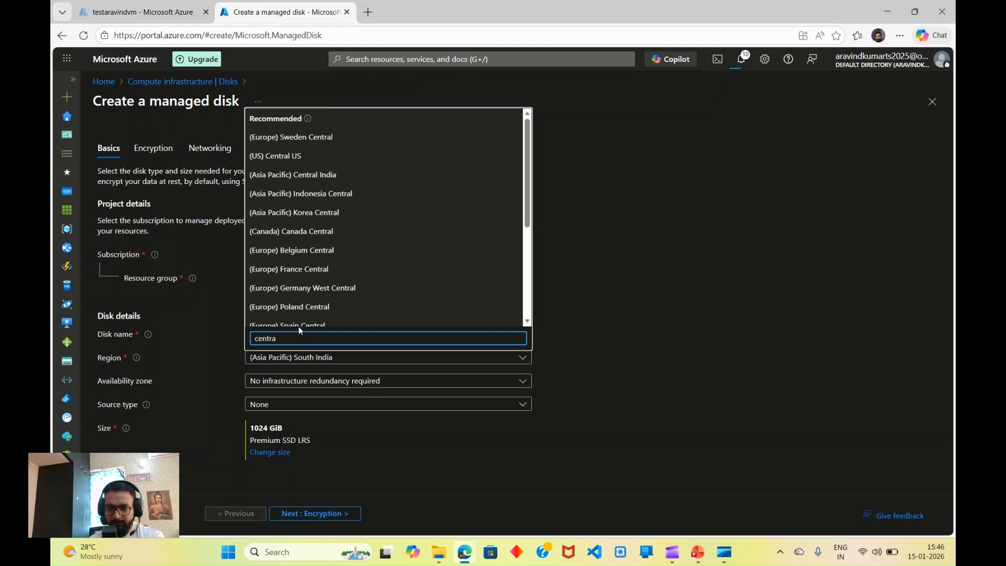
{"action": "left_click", "coordinate": [308, 178]}
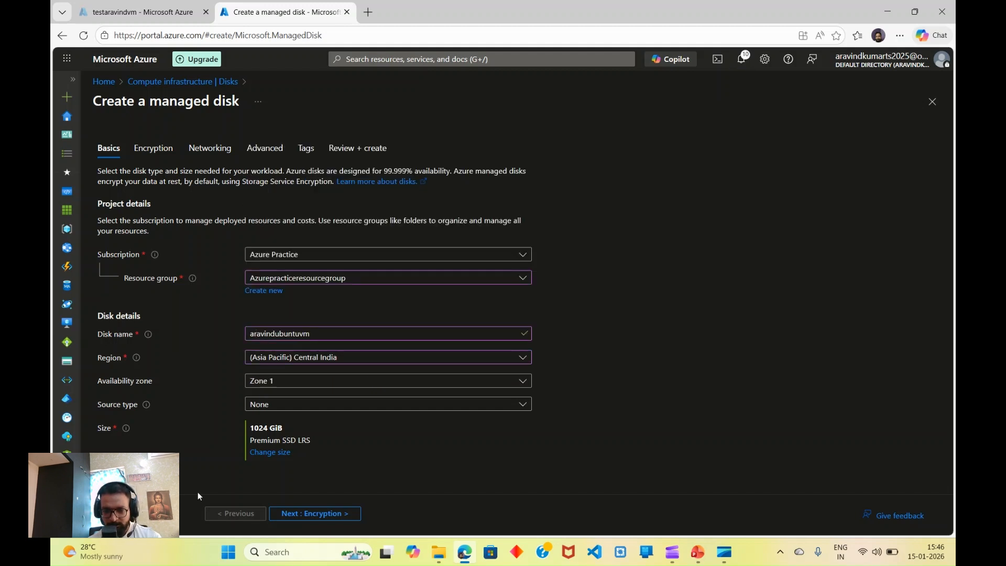
{"action": "left_click", "coordinate": [261, 454]}
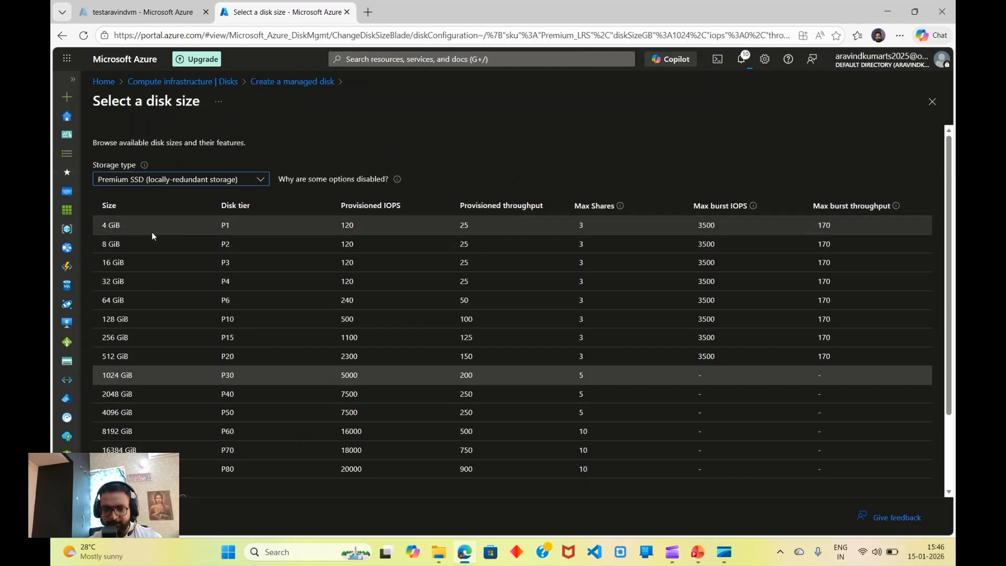
Step: Choose the 8 GiB P2 Premium SSD size, then review and create the disk
{"action": "left_click", "coordinate": [131, 245]}
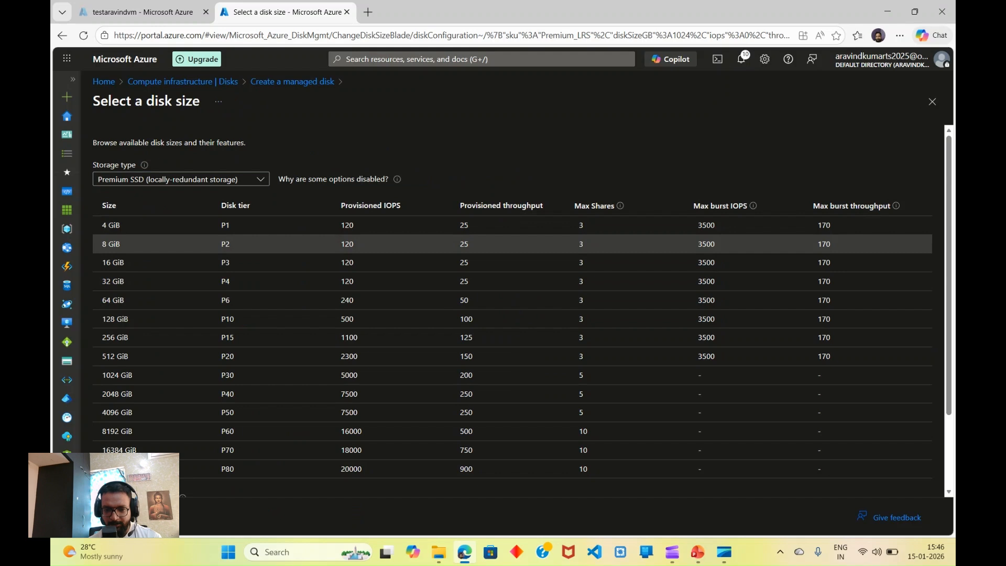
{"action": "left_click", "coordinate": [114, 517]}
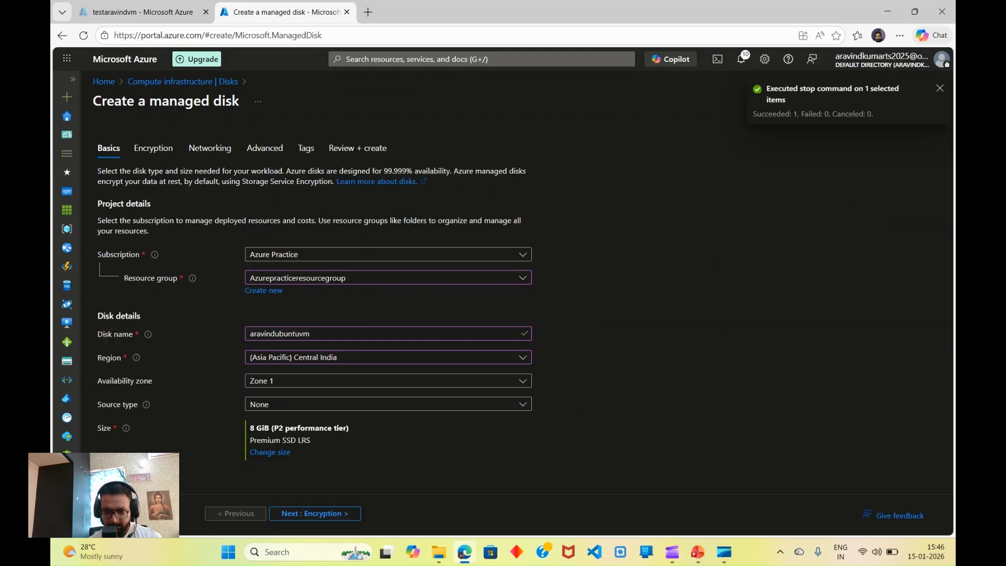
{"action": "left_click", "coordinate": [135, 514]}
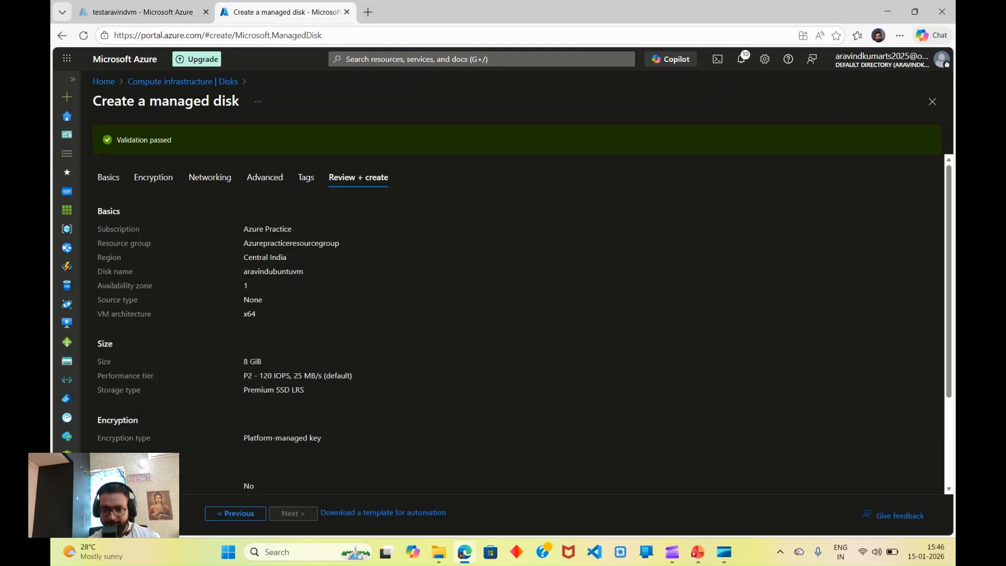
{"action": "left_click", "coordinate": [135, 515]}
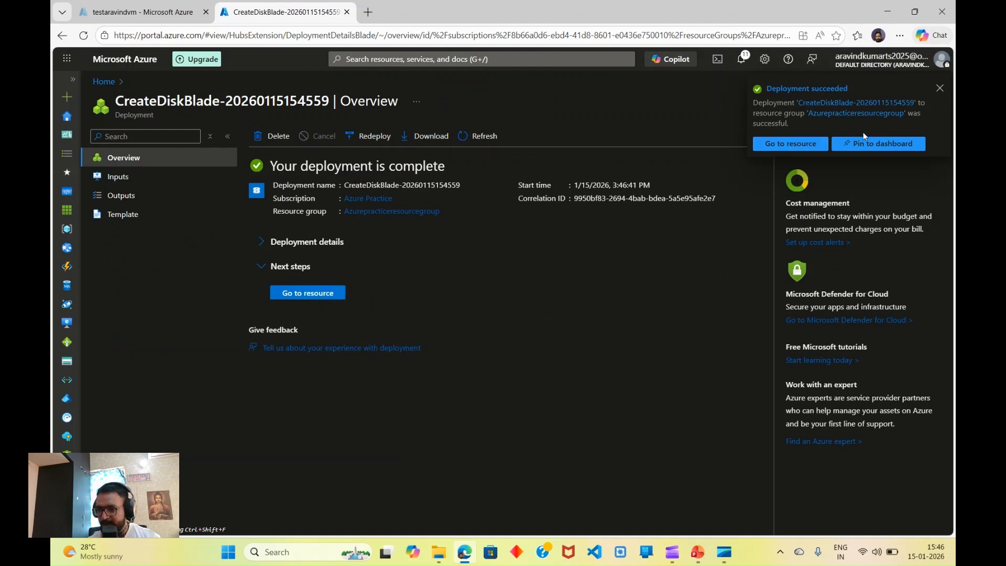
Step: Open the Disks page of the testaravindubuntu virtual machine
{"action": "left_click", "coordinate": [941, 90]}
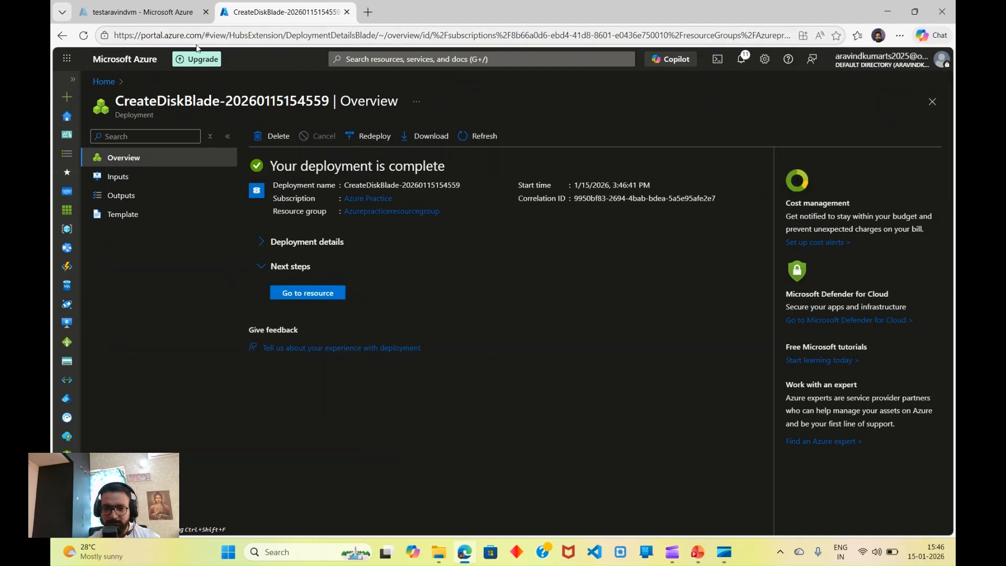
{"action": "left_click", "coordinate": [104, 82]}
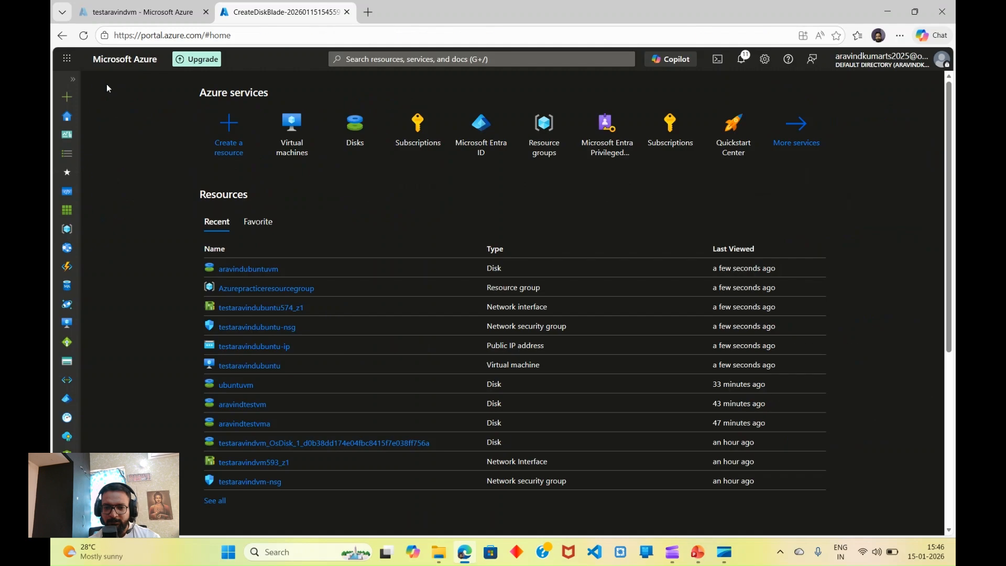
{"action": "left_click", "coordinate": [294, 133]}
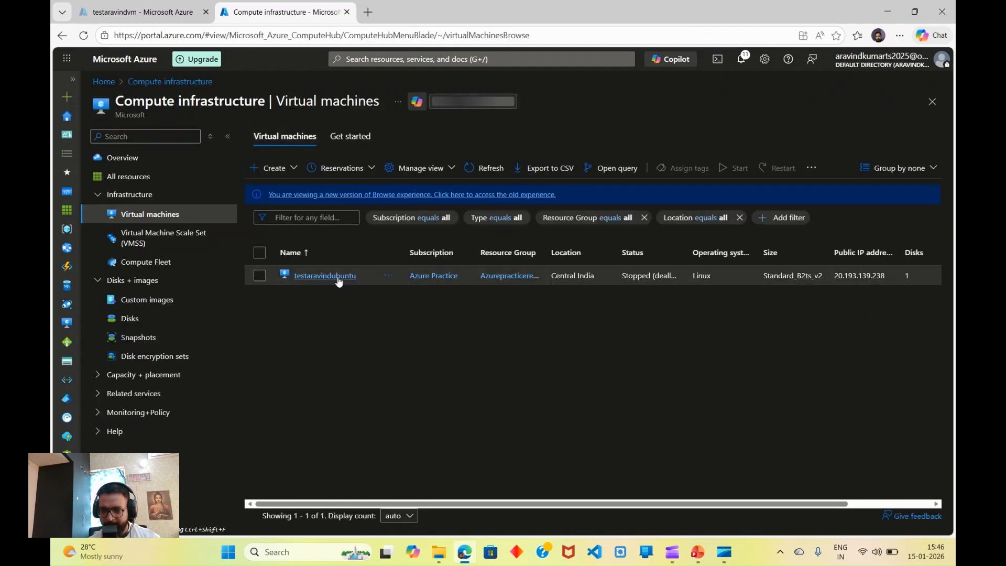
{"action": "left_click", "coordinate": [337, 276]}
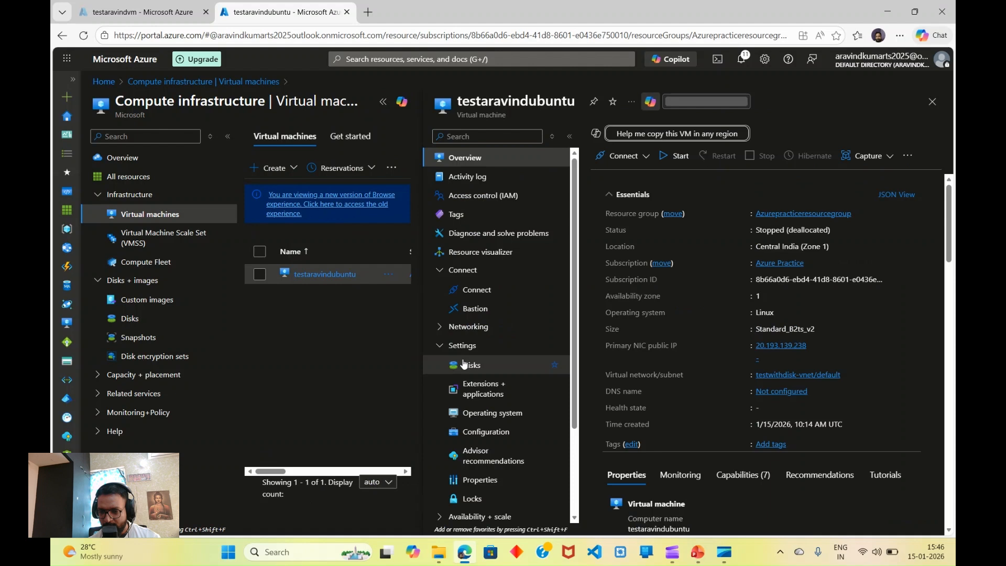
{"action": "left_click", "coordinate": [471, 367]}
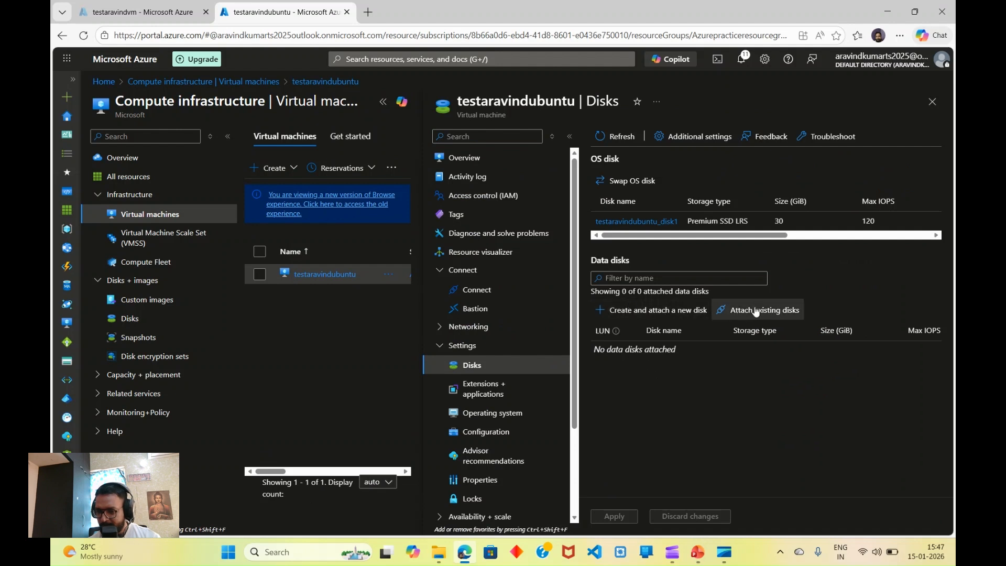
Step: Attach existing disk aravindubuntuvm as a data disk at LUN 0 and apply
{"action": "left_click", "coordinate": [756, 312]}
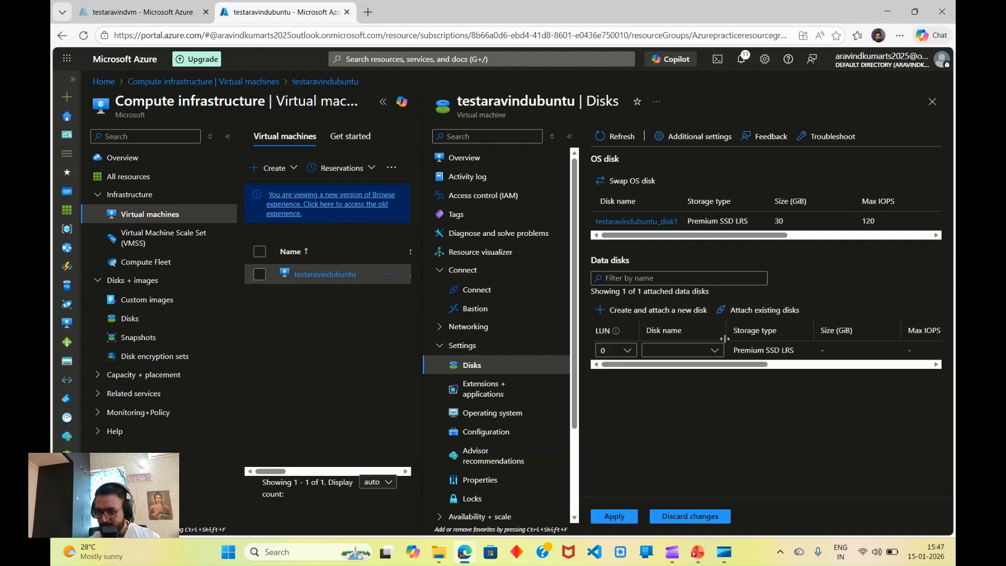
{"action": "left_click", "coordinate": [702, 350]}
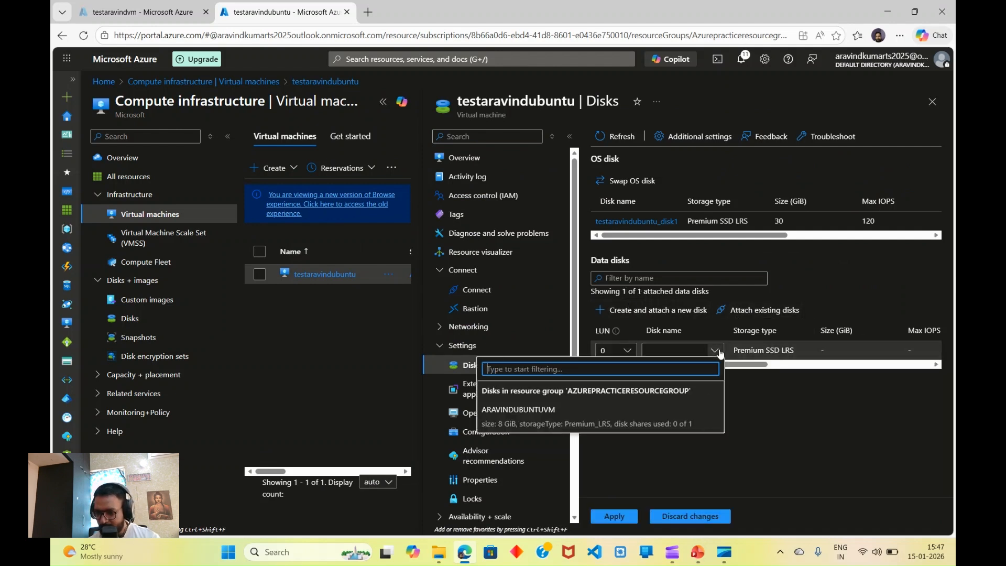
{"action": "left_click", "coordinate": [537, 417]}
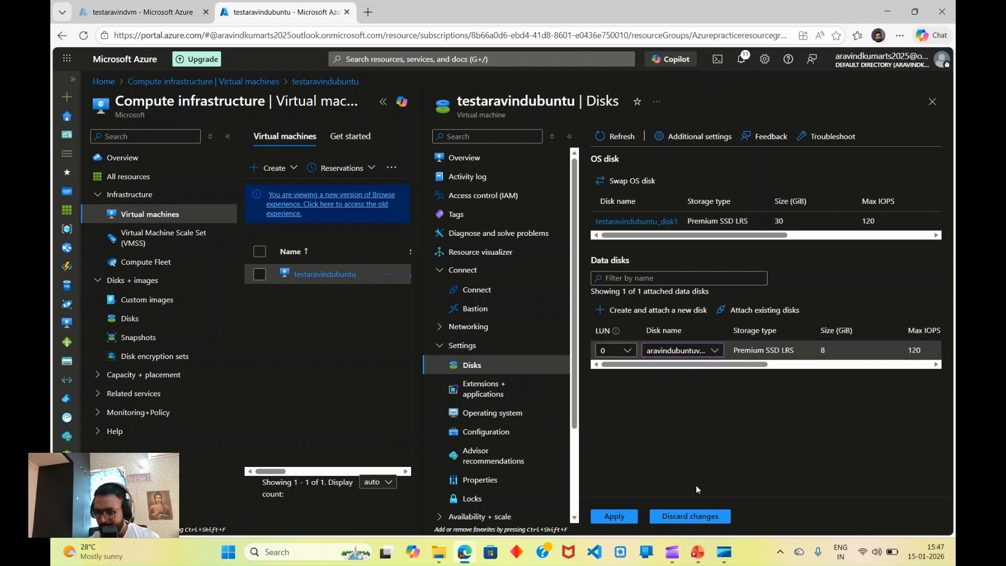
{"action": "left_click", "coordinate": [611, 516]}
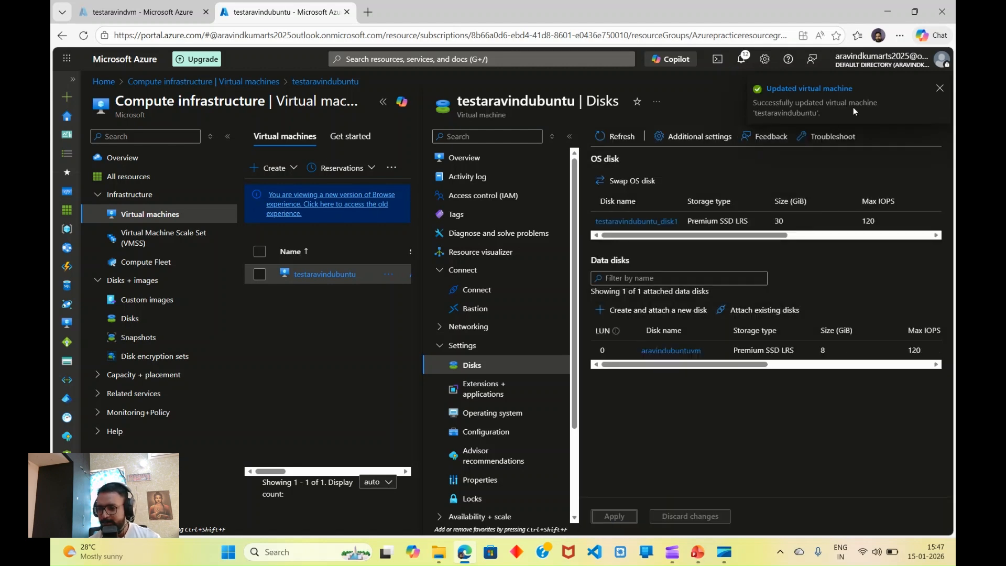
{"action": "left_click", "coordinate": [941, 90]}
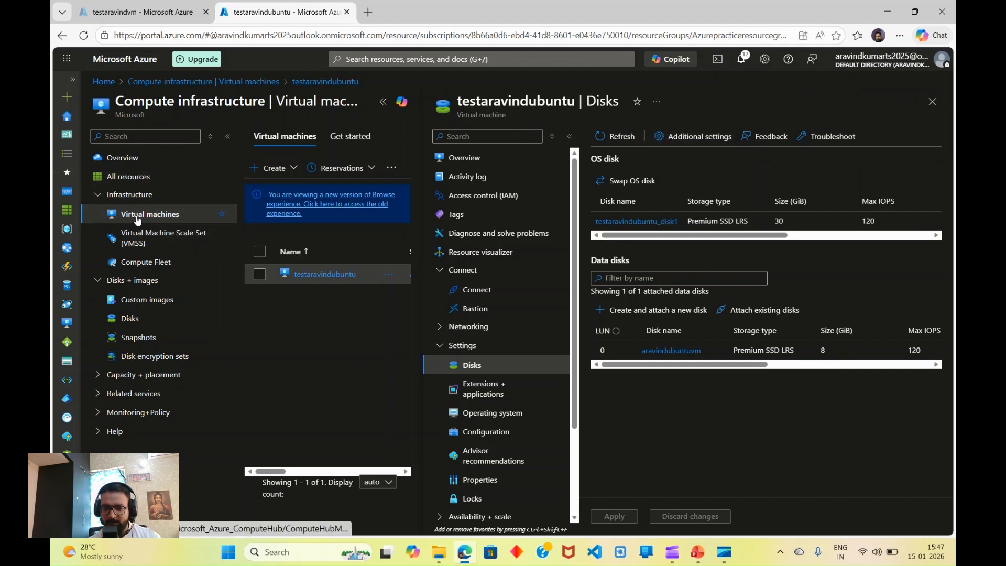
Step: Copy the VM's public IP address 20.193.139.238 from its overview page
{"action": "left_click", "coordinate": [932, 103]}
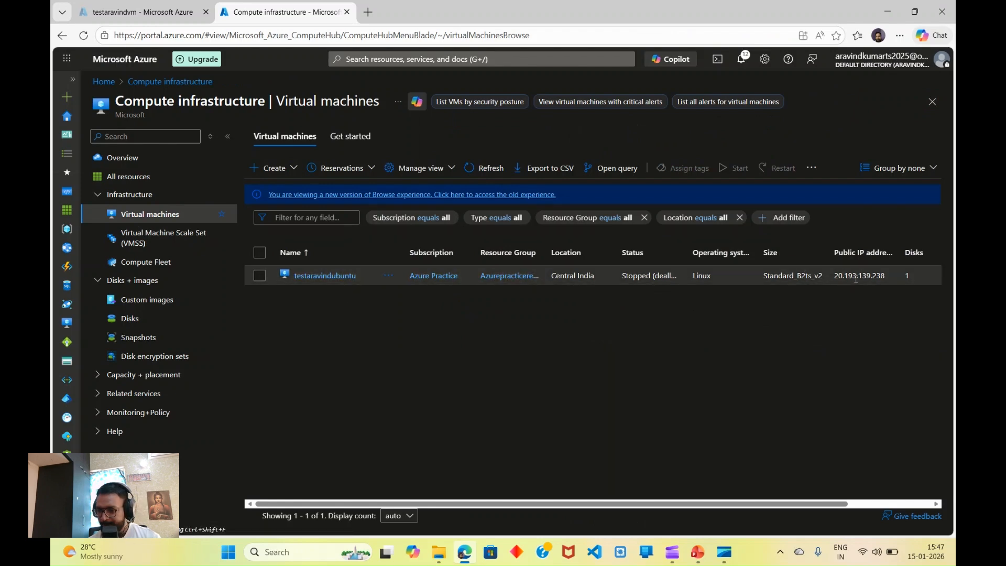
{"action": "left_click", "coordinate": [325, 276]}
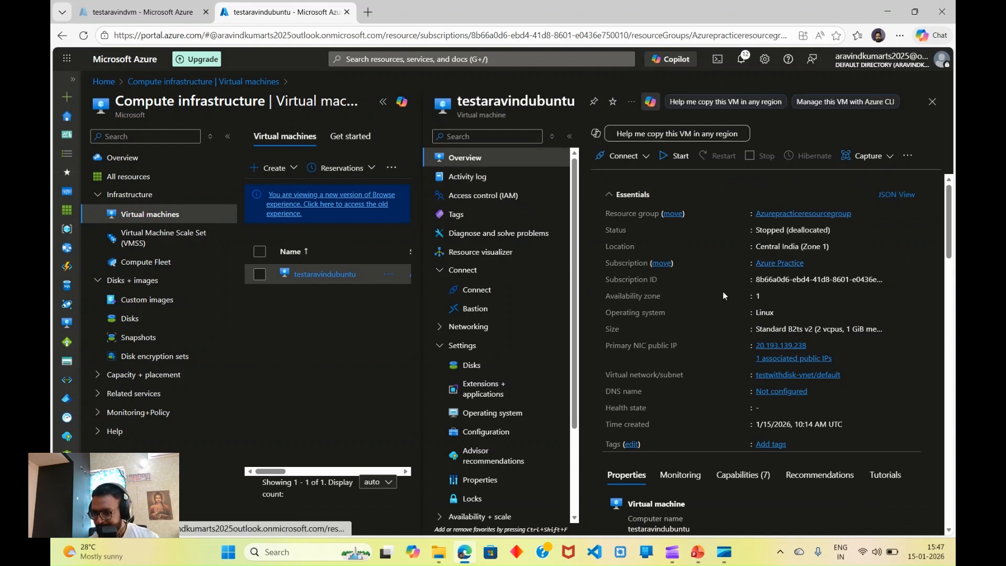
{"action": "scroll", "coordinate": [714, 303], "scroll_direction": "down", "scroll_amount": 1}
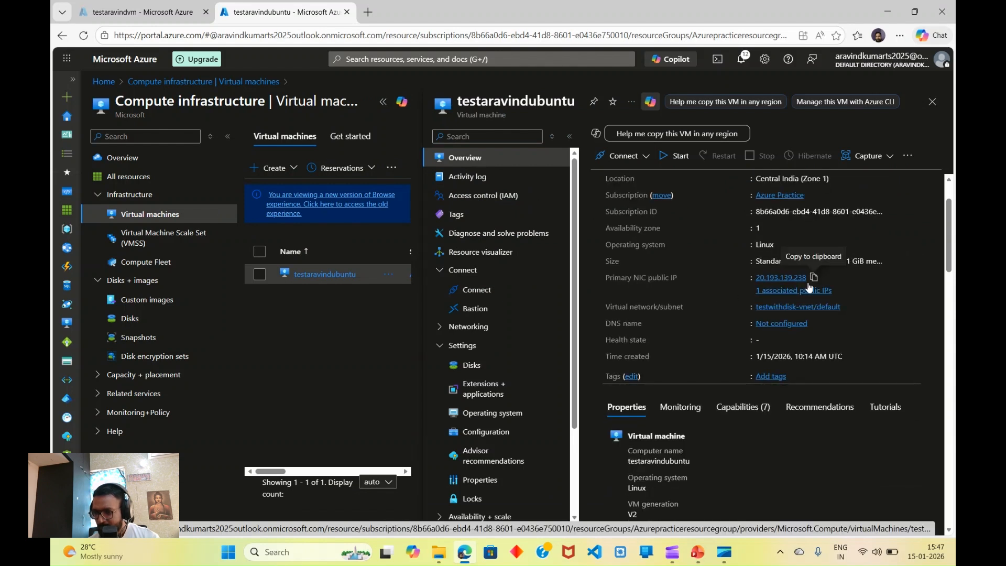
{"action": "left_click", "coordinate": [815, 279]}
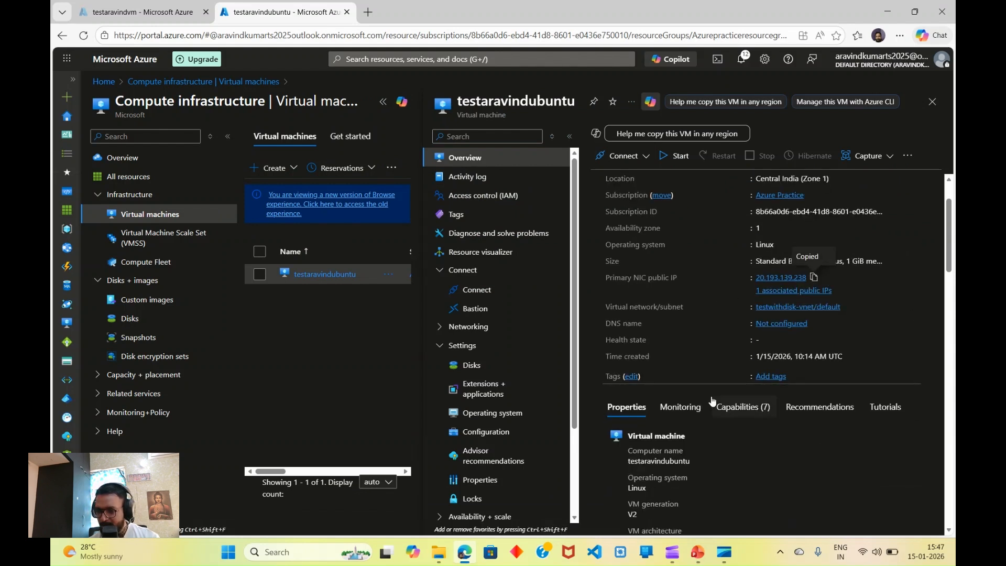
Step: Launch the PuTTY SSH client from a Windows search for Putty
{"action": "left_click", "coordinate": [324, 551]}
{"action": "type", "text": "Putty"}
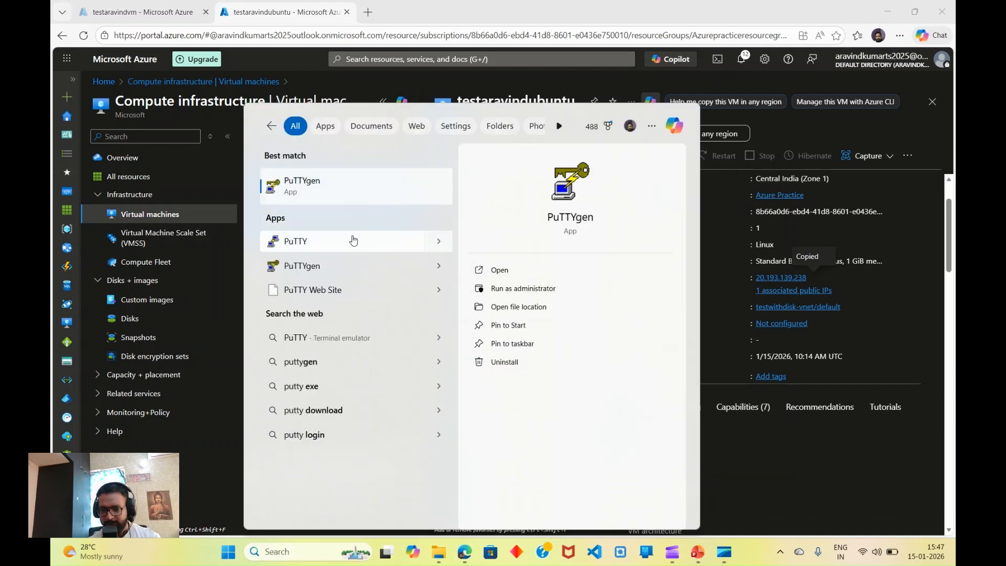
{"action": "left_click", "coordinate": [354, 240]}
Step: Start an SSH session to the pasted public IP with the .ppk key, then close the old terminal window
{"action": "key", "text": "ctrl+v"}
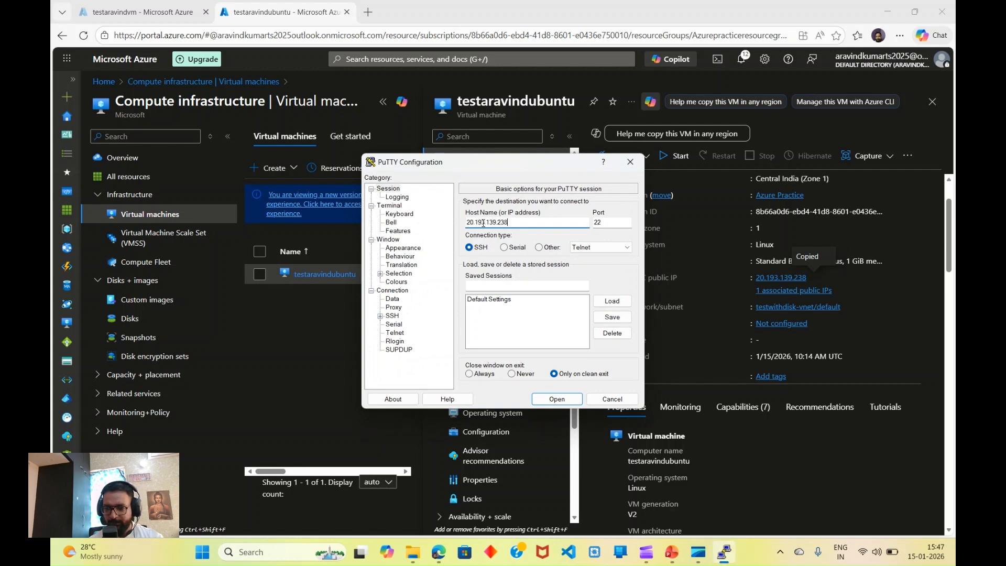
{"action": "left_click", "coordinate": [380, 316]}
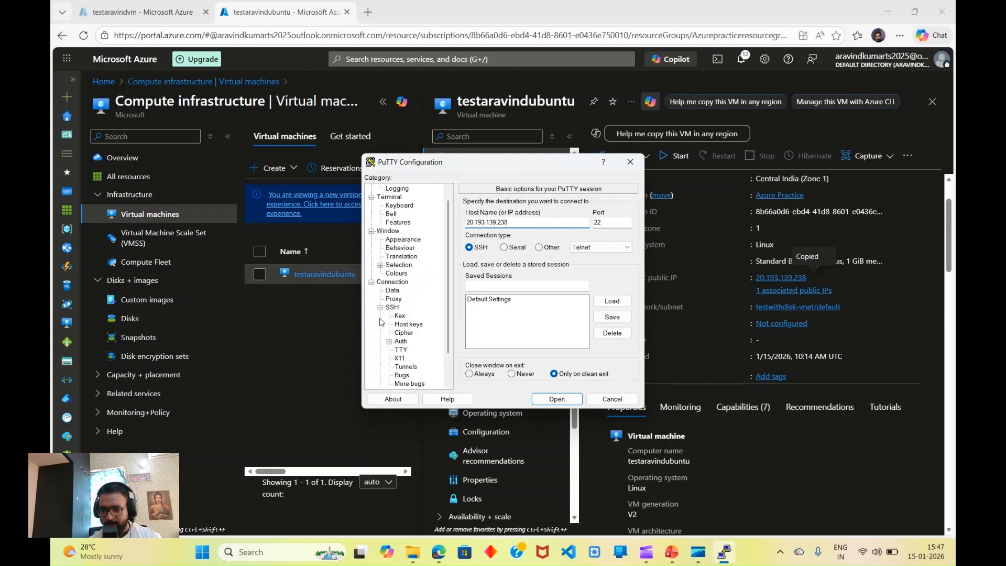
{"action": "left_click", "coordinate": [389, 342]}
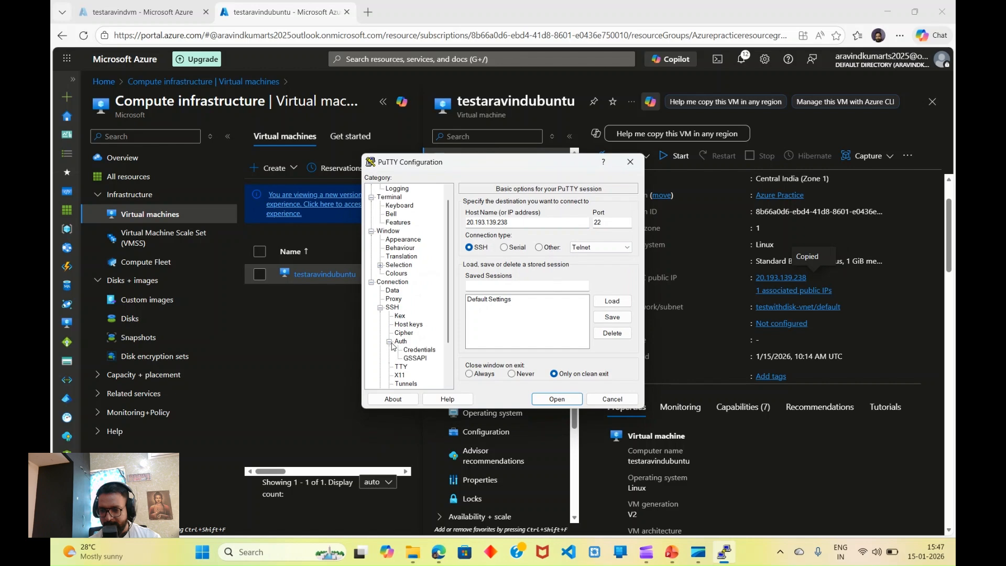
{"action": "left_click", "coordinate": [417, 351]}
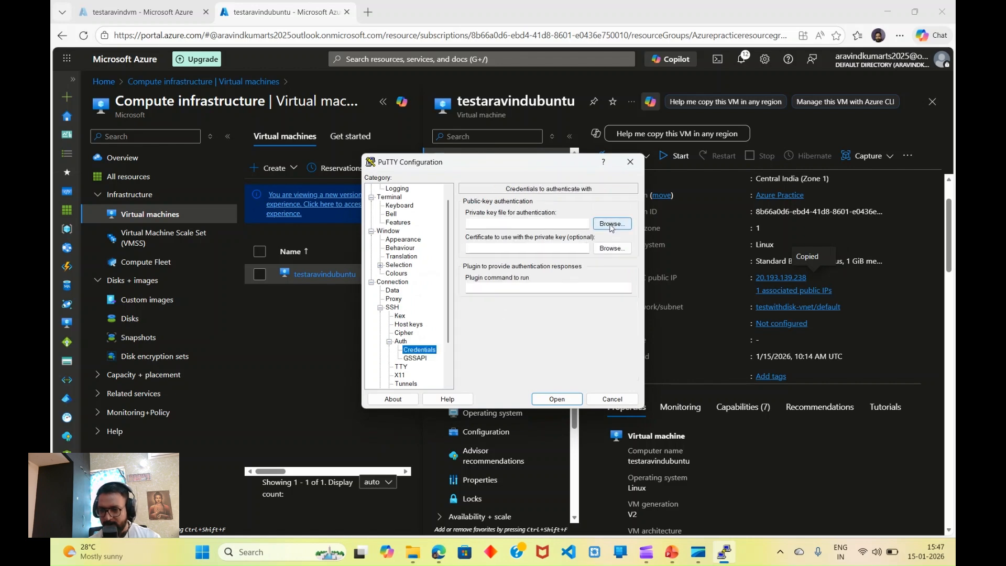
{"action": "left_click", "coordinate": [611, 224]}
{"action": "left_click", "coordinate": [503, 291]}
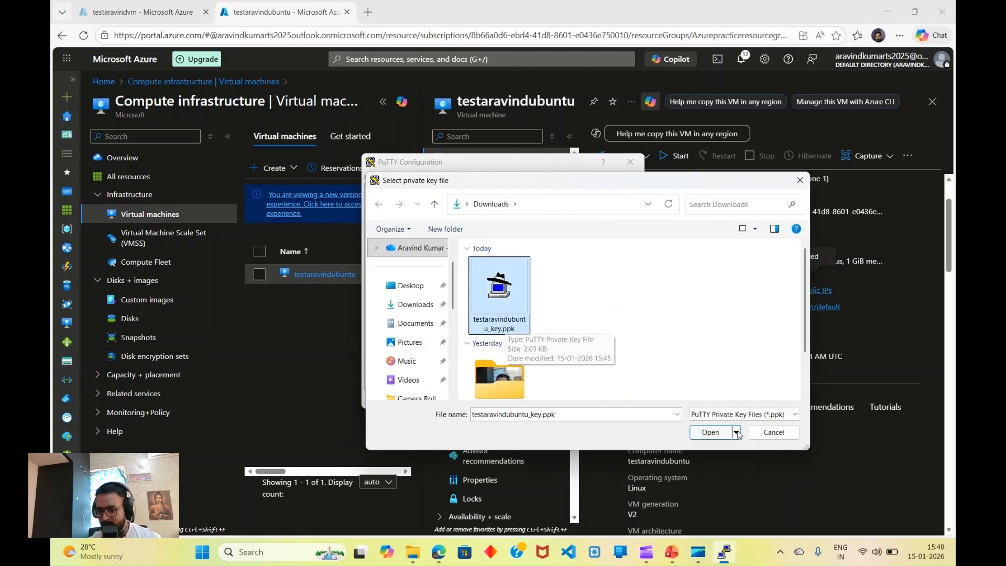
{"action": "left_click", "coordinate": [712, 433]}
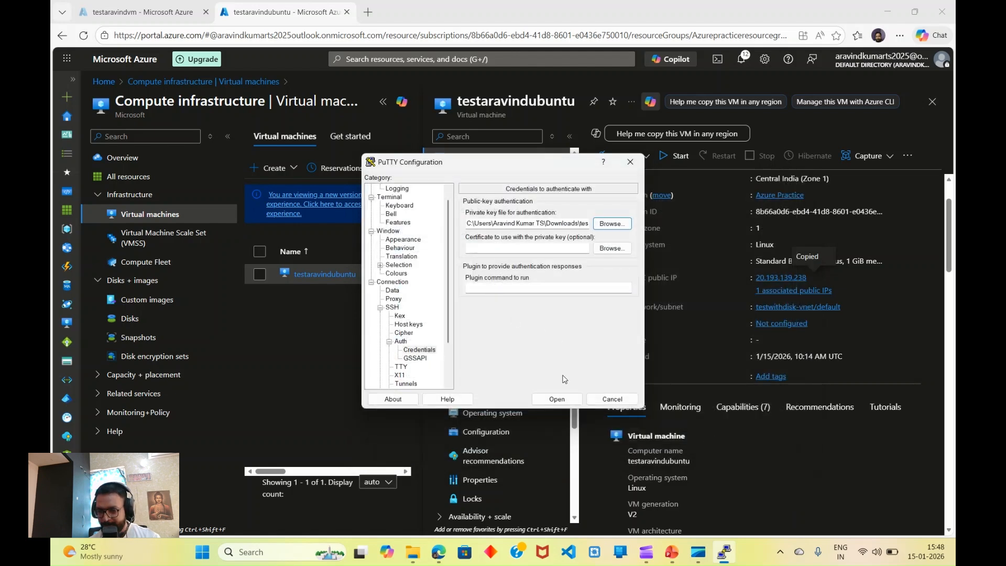
{"action": "left_click", "coordinate": [558, 398]}
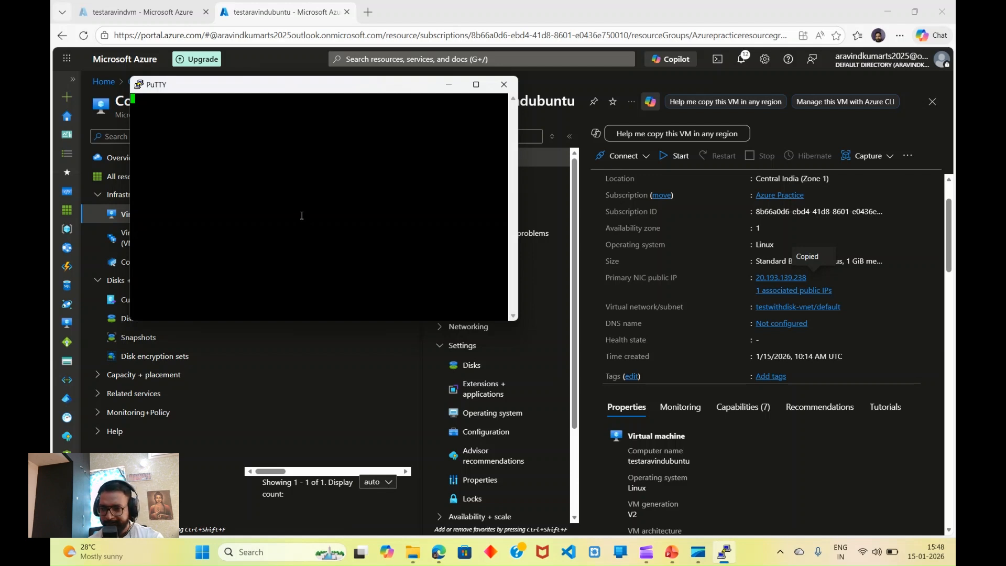
{"action": "left_click", "coordinate": [512, 82]}
Step: Confirm ending the PuTTY session and start the stopped testaravindubuntu VM
{"action": "left_click", "coordinate": [515, 319]}
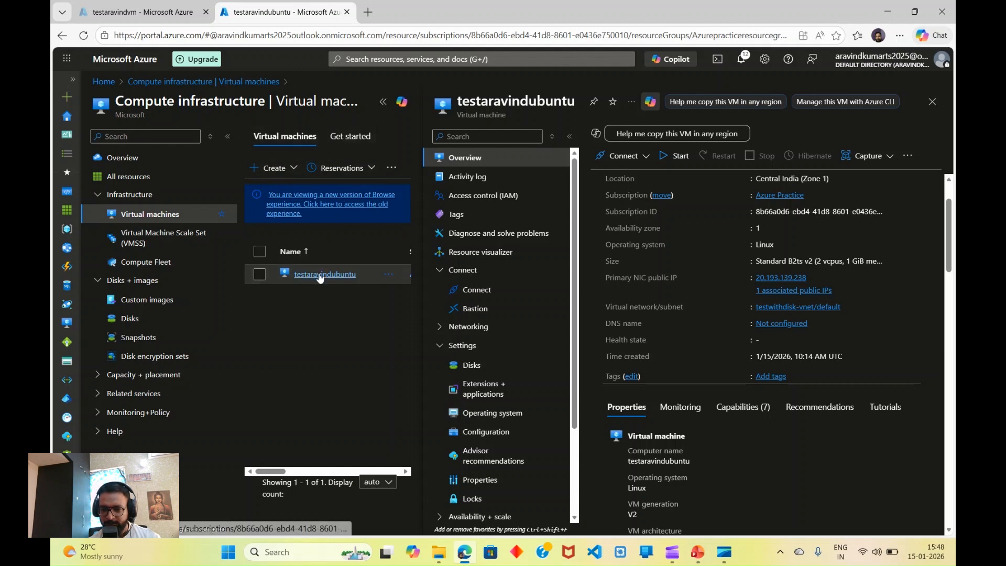
{"action": "left_click", "coordinate": [471, 136]}
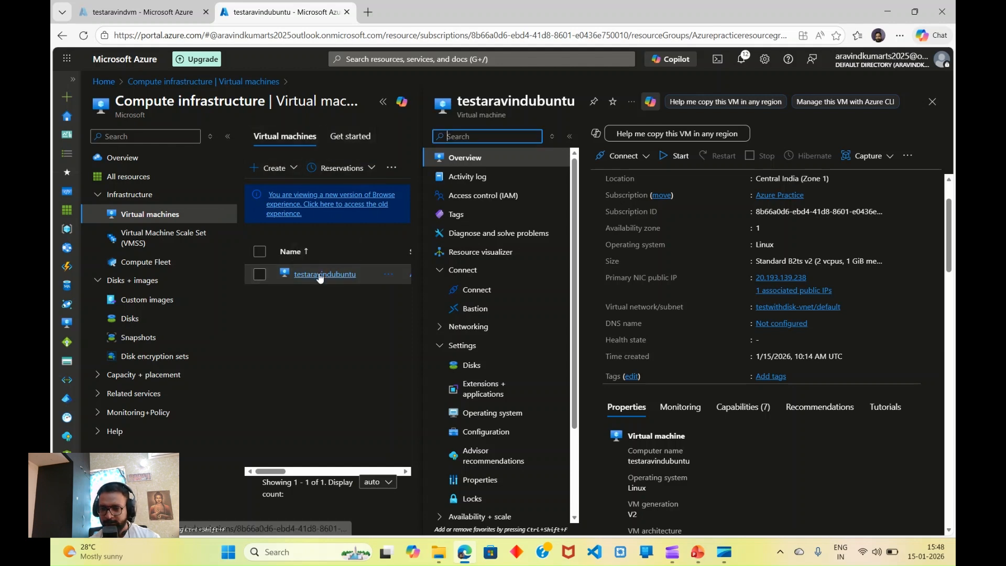
{"action": "left_click", "coordinate": [679, 158]}
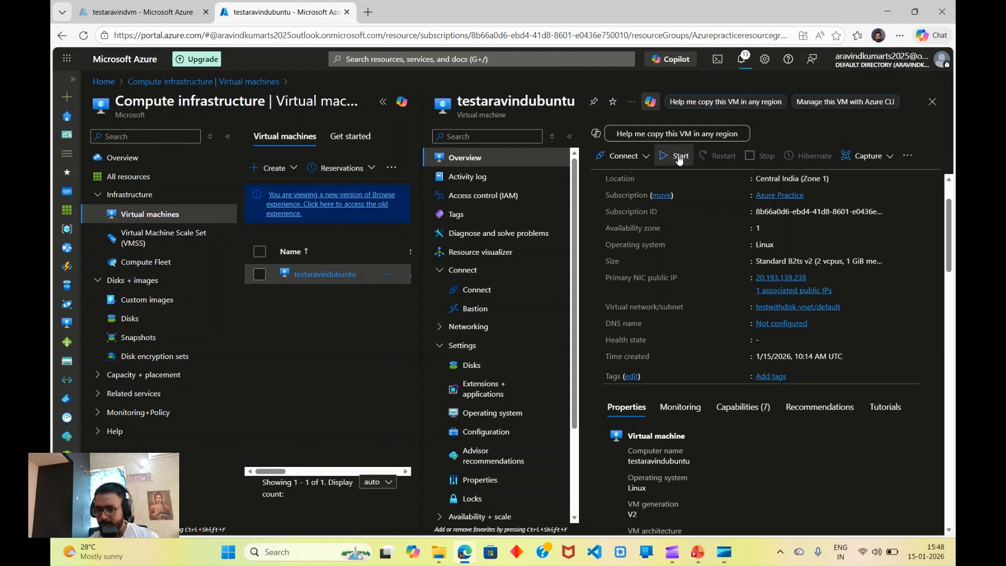
Step: Show the full VM list with a wider Status column and refresh until testaravindubuntu reads Starting
{"action": "left_click", "coordinate": [934, 102]}
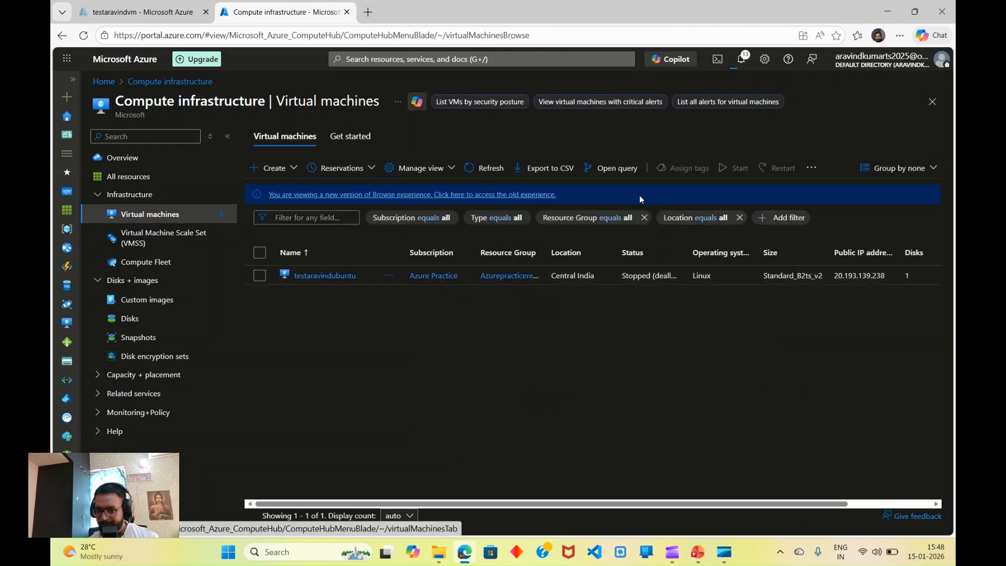
{"action": "left_click", "coordinate": [480, 168]}
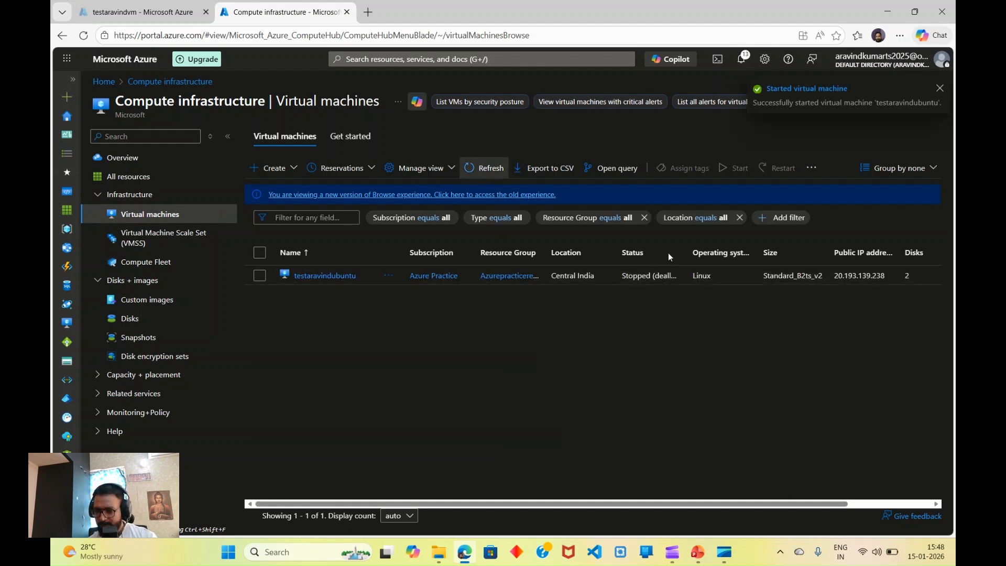
{"action": "left_click_drag", "start_coordinate": [693, 253], "coordinate": [758, 252]}
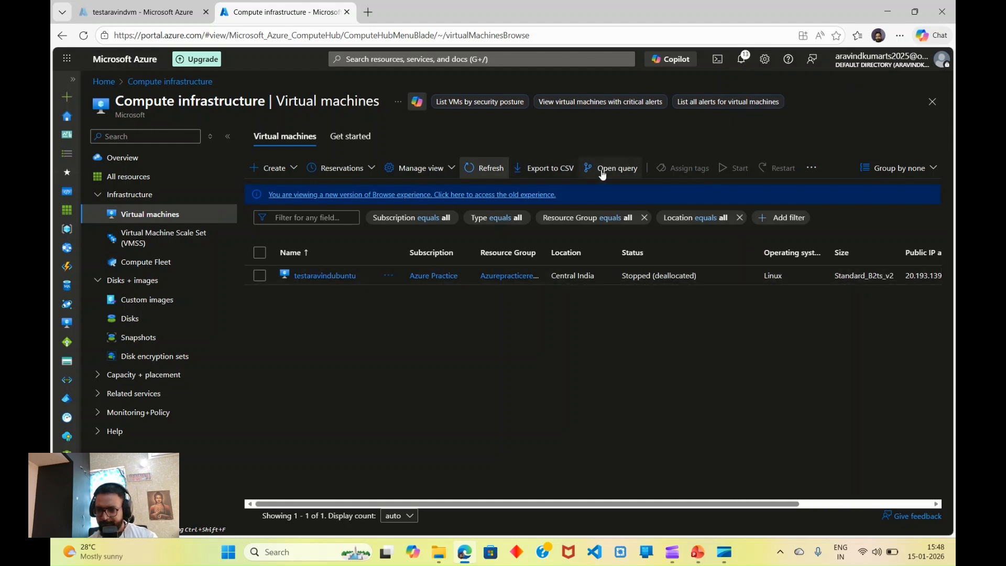
{"action": "left_click", "coordinate": [481, 171]}
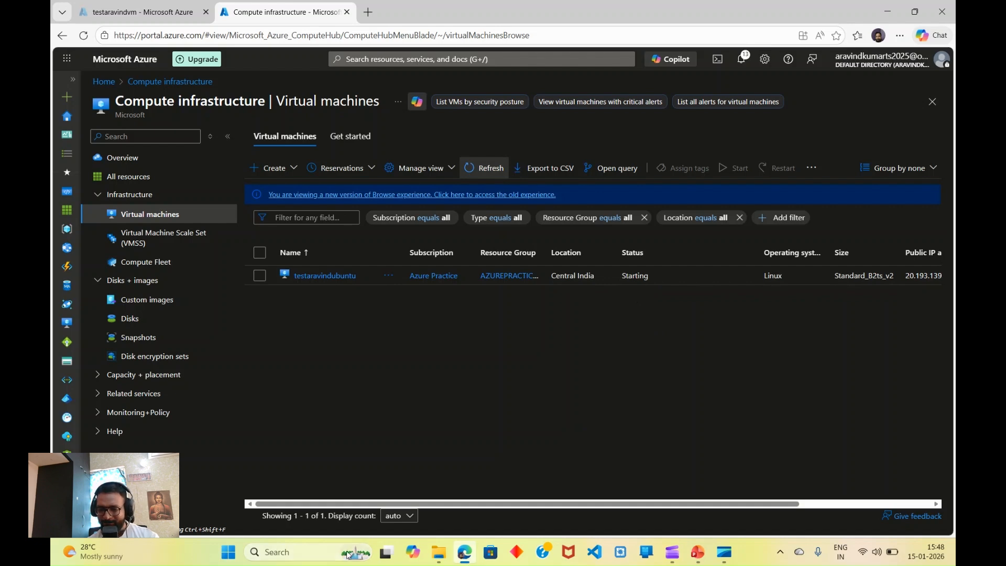
{"action": "left_click", "coordinate": [312, 552]}
Step: Launch PuTTY from Windows search and paste 20.193.139.238 as the host name
{"action": "type", "text": "putty"}
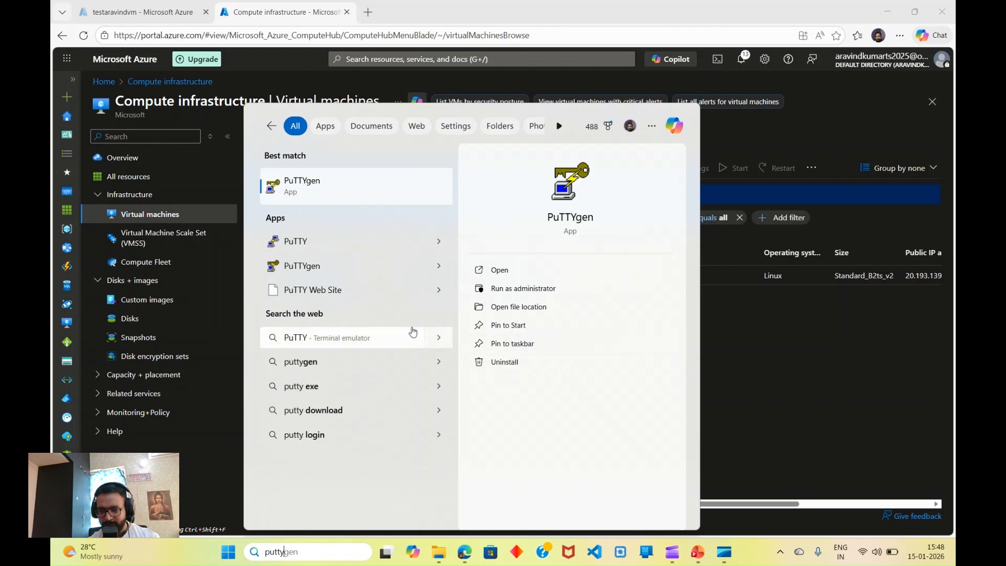
{"action": "left_click", "coordinate": [337, 228]}
{"action": "left_click", "coordinate": [315, 243]}
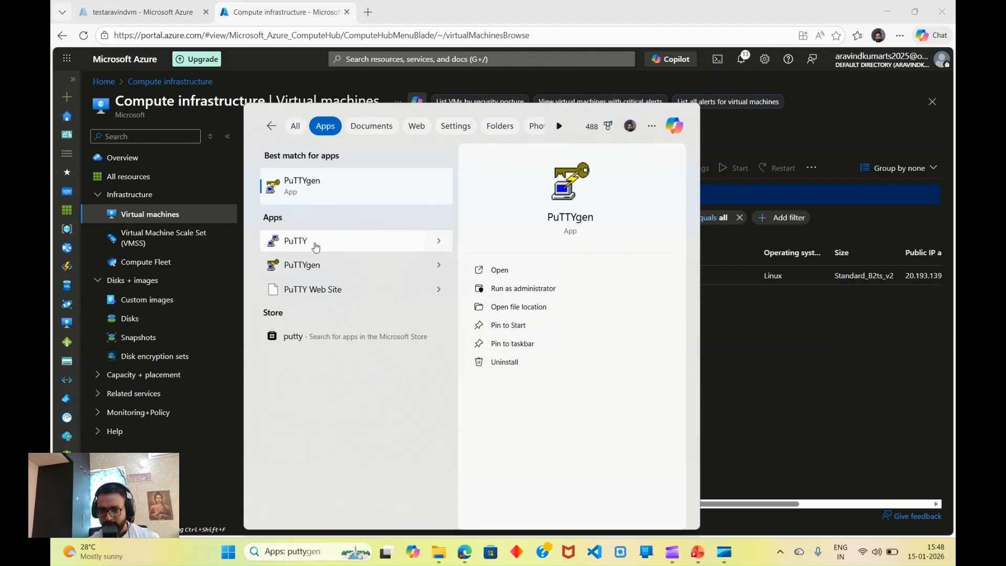
{"action": "key", "text": "ctrl+v"}
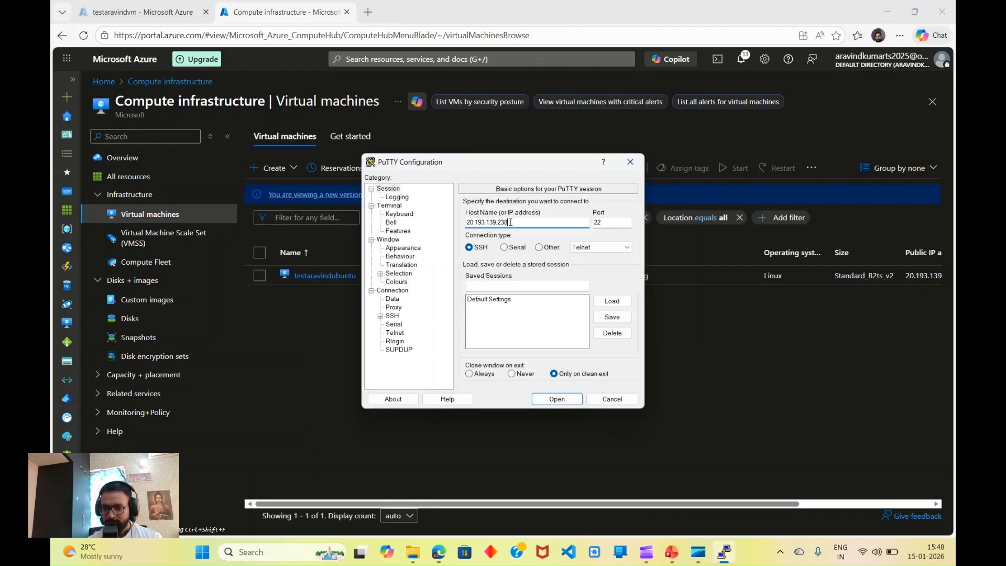
Step: Set the SSH Auth Credentials private key to testaravindubuntu_key.ppk
{"action": "left_click", "coordinate": [381, 316]}
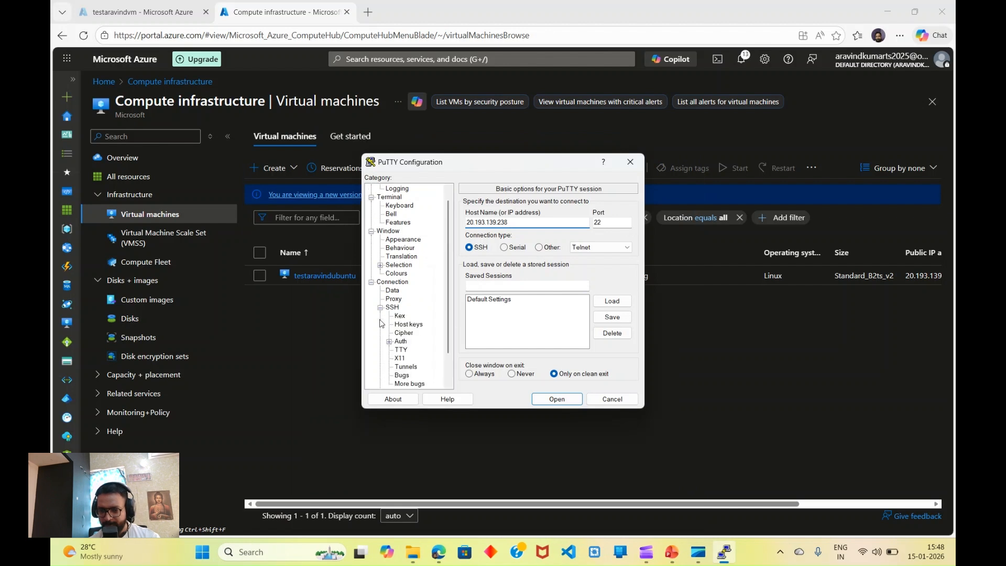
{"action": "left_click", "coordinate": [390, 348]}
{"action": "left_click", "coordinate": [417, 358]}
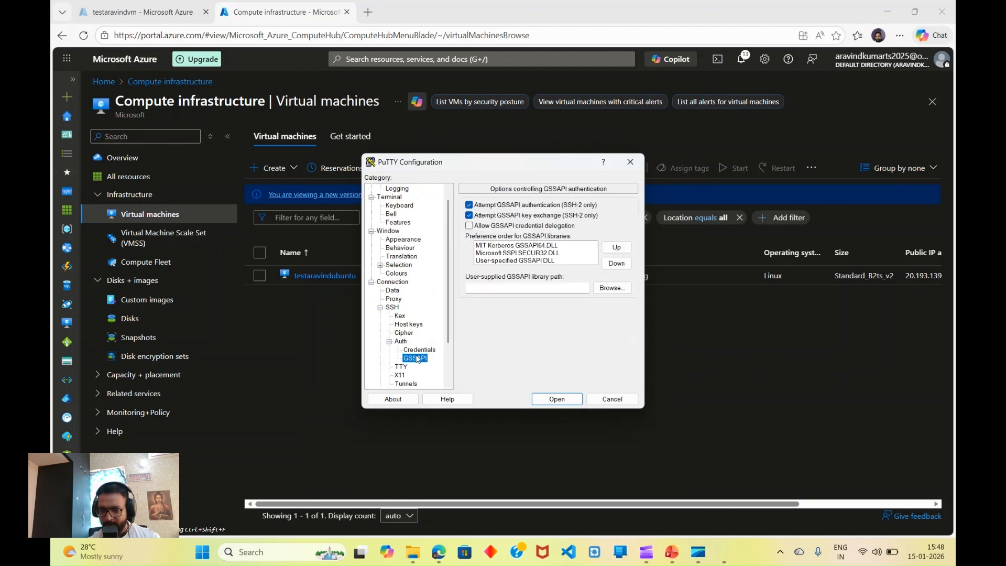
{"action": "left_click", "coordinate": [419, 350]}
{"action": "left_click", "coordinate": [612, 223]}
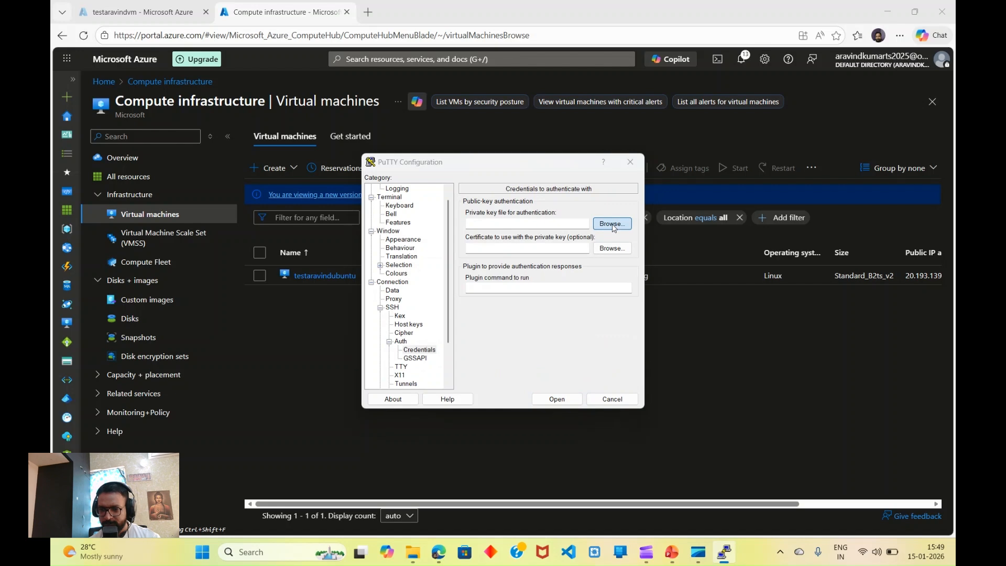
{"action": "left_click", "coordinate": [498, 293]}
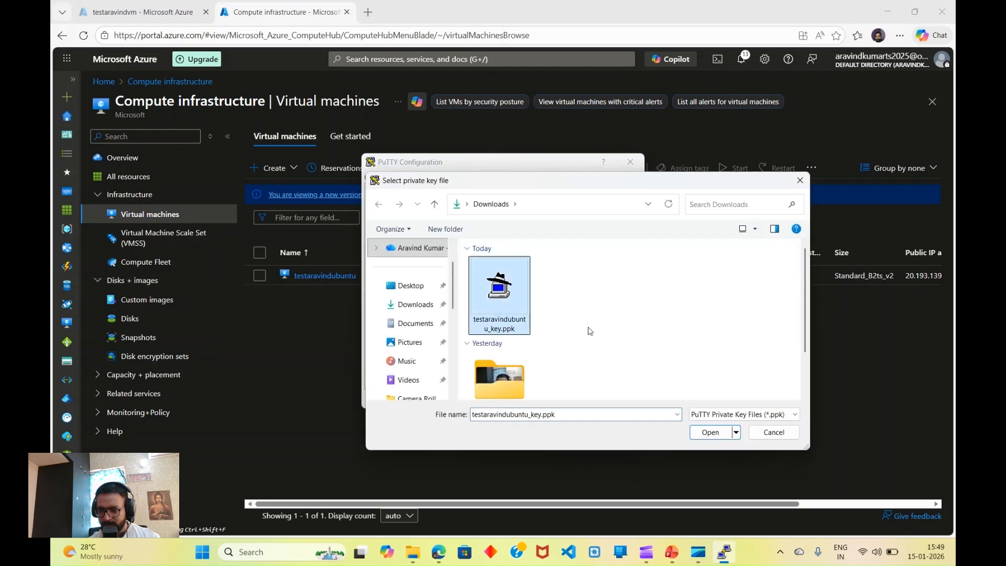
{"action": "left_click", "coordinate": [705, 433]}
Step: Refresh the Azure VM list to confirm it is running, then open the SSH connection
{"action": "left_click_drag", "start_coordinate": [555, 174], "coordinate": [312, 143]}
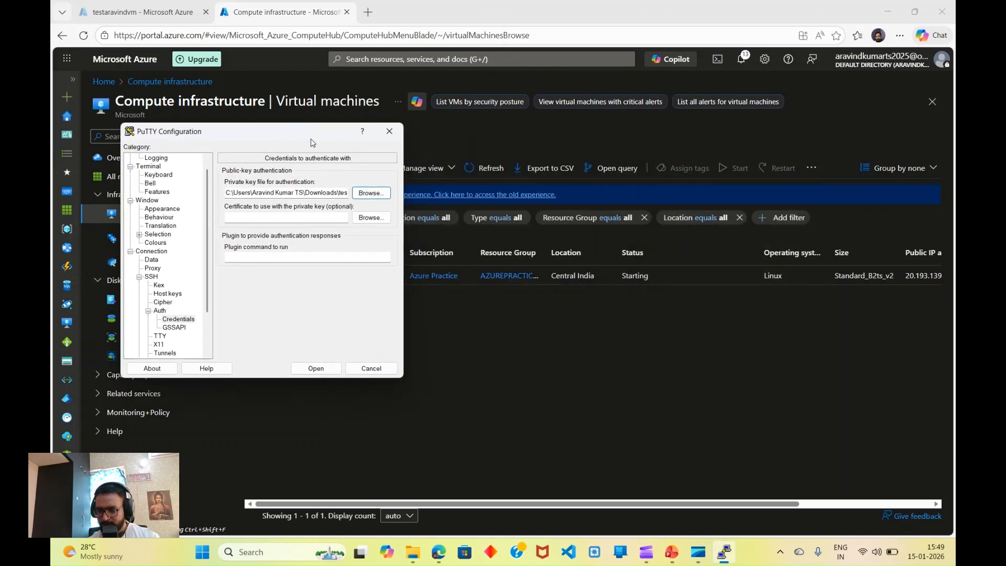
{"action": "left_click", "coordinate": [490, 168]}
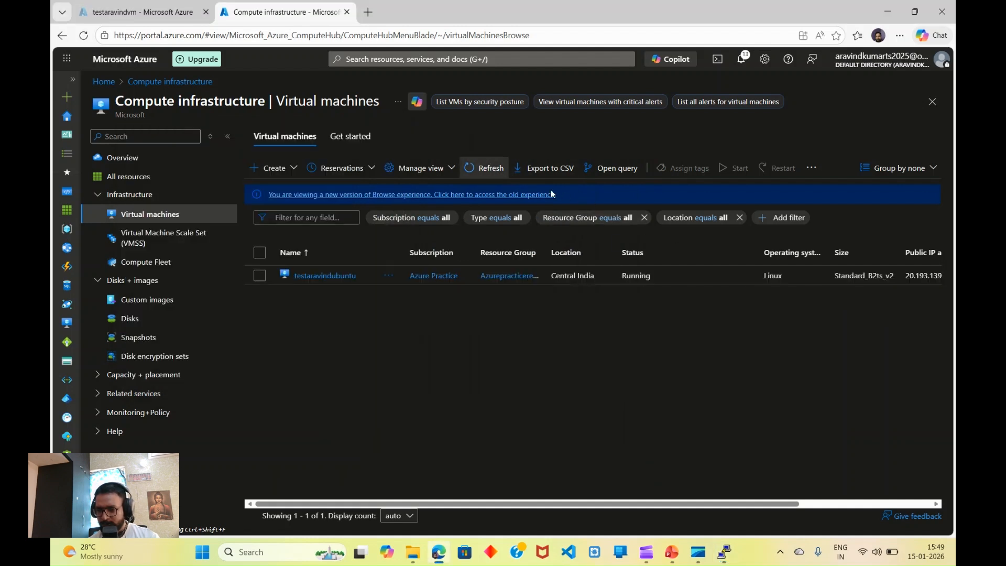
{"action": "left_click", "coordinate": [728, 555]}
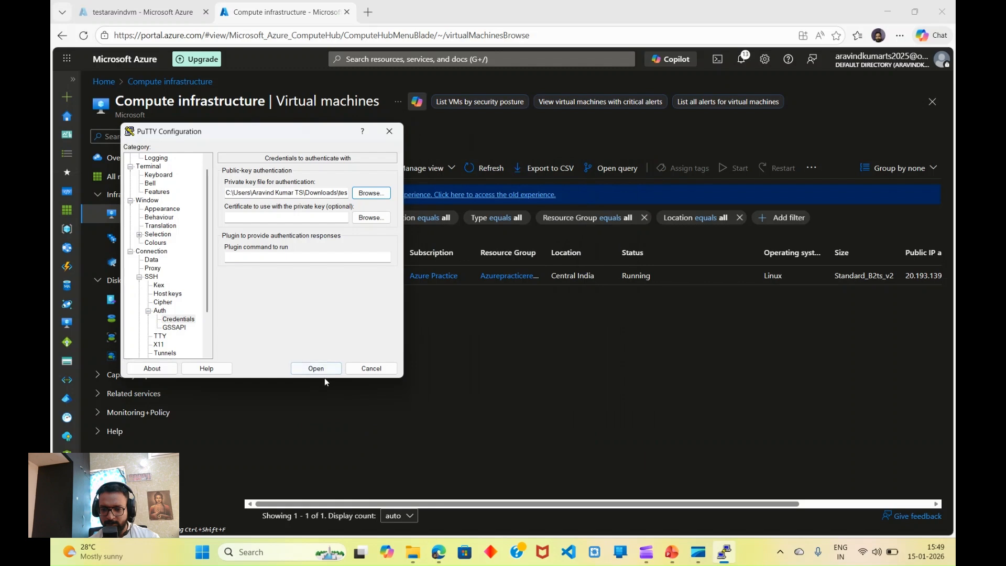
{"action": "left_click", "coordinate": [317, 367]}
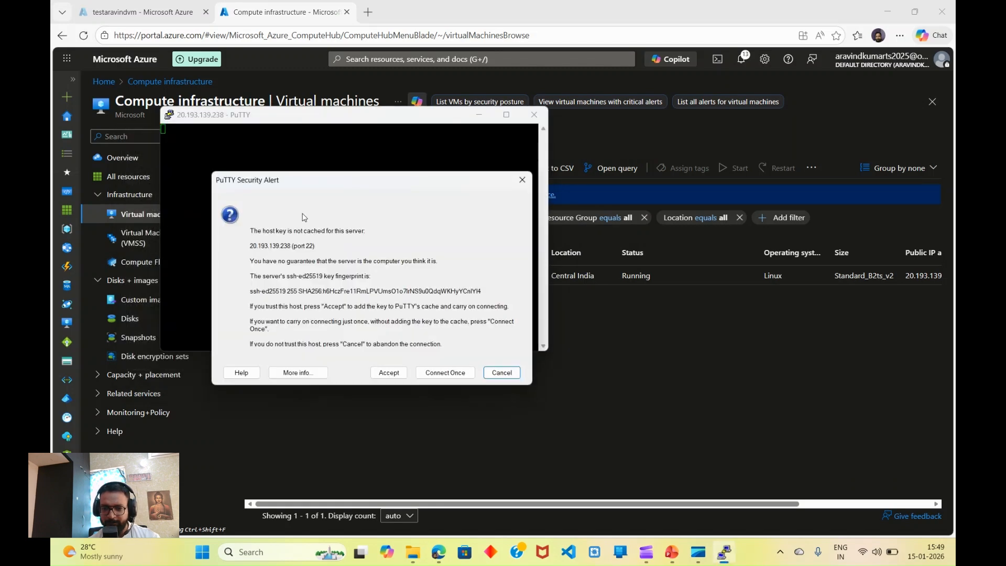
Step: Accept the host key, log in as azureuser, and clear and maximize the terminal
{"action": "left_click", "coordinate": [394, 373]}
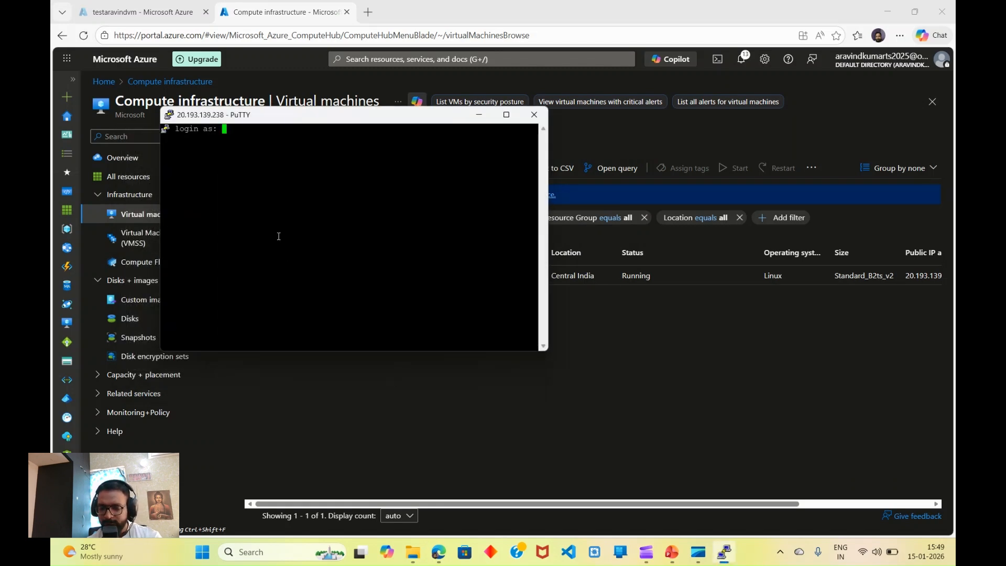
{"action": "type", "text": "azure"}
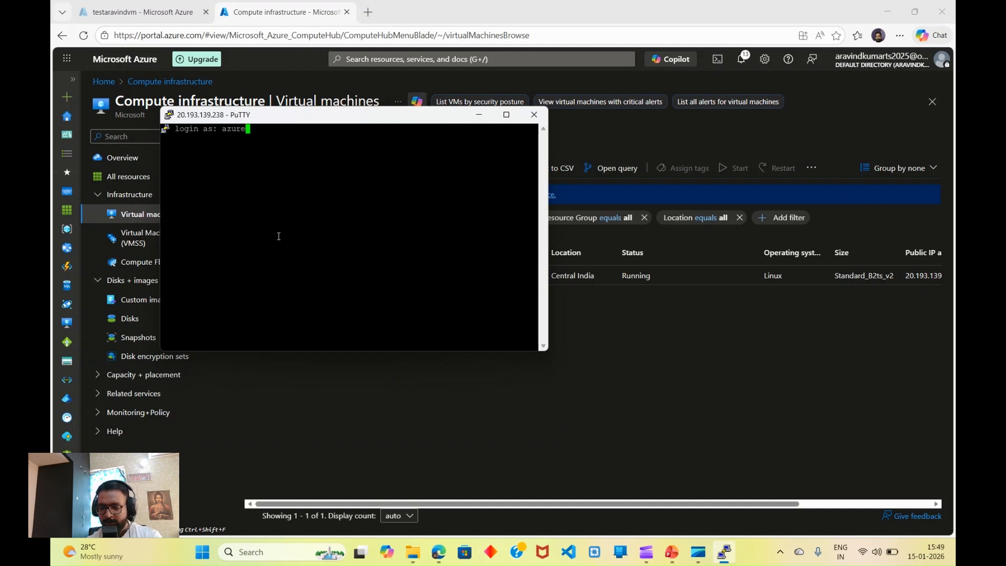
{"action": "type", "text": "user"}
{"action": "key", "text": "Return"}
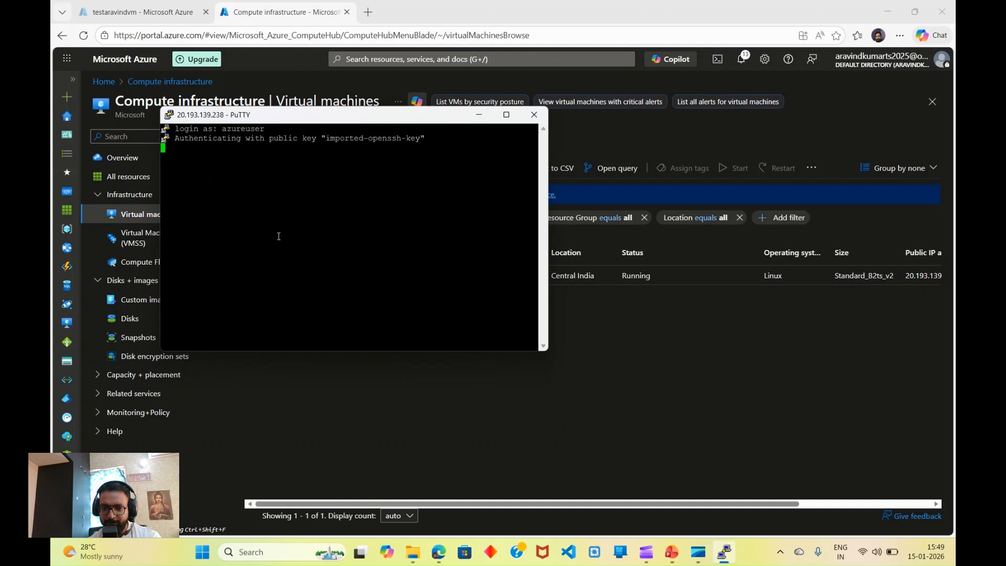
{"action": "type", "text": "clear"}
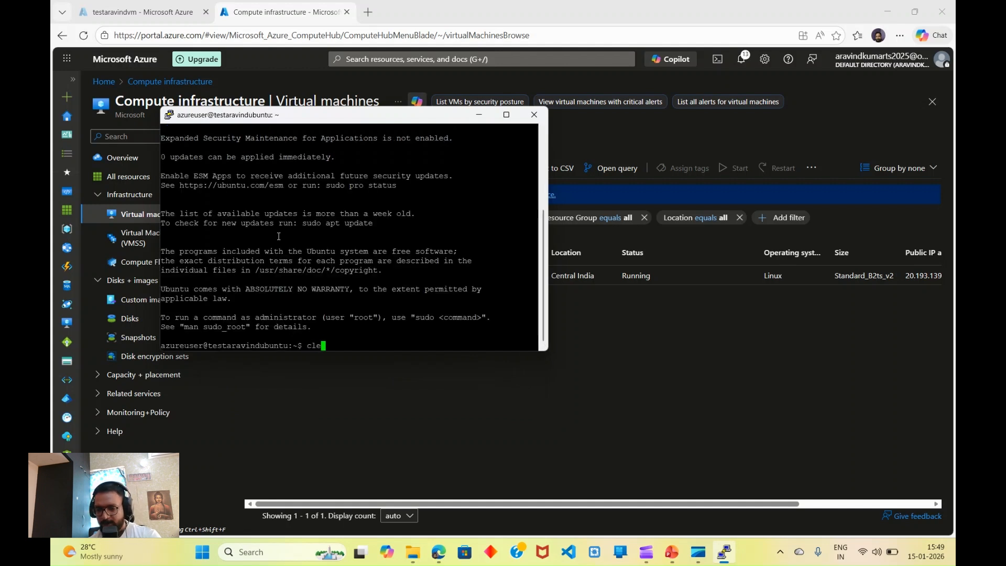
{"action": "key", "text": "Return"}
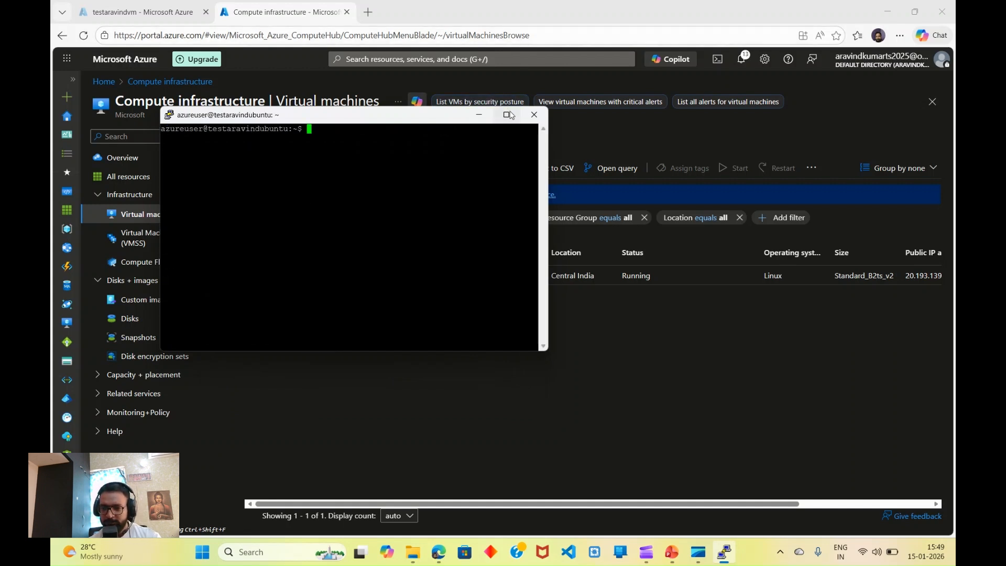
{"action": "left_click", "coordinate": [506, 114]}
Step: Run top to check processes (136 tasks, 846.7 MiB memory), then quit and clear
{"action": "type", "text": "Top"}
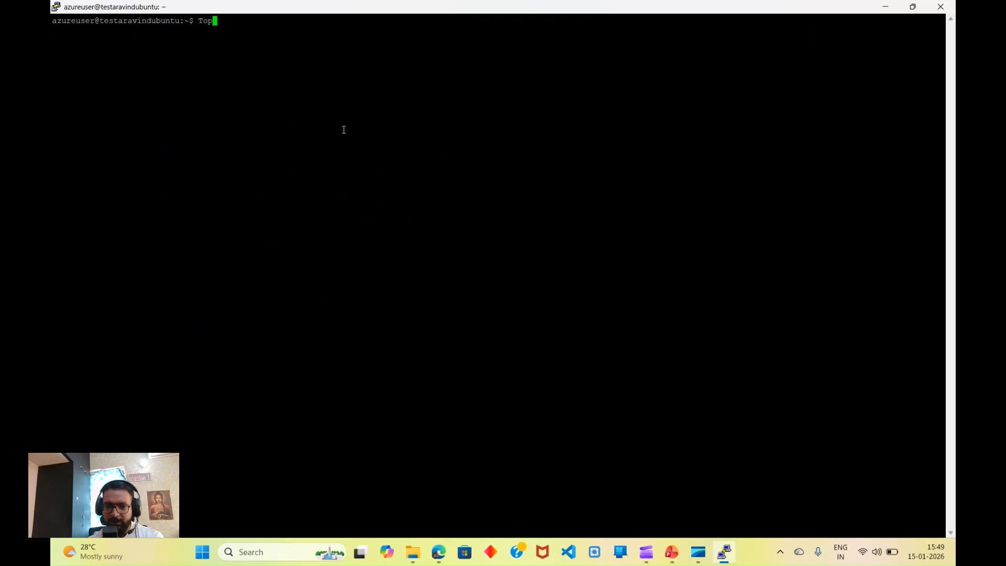
{"action": "key", "text": "Return"}
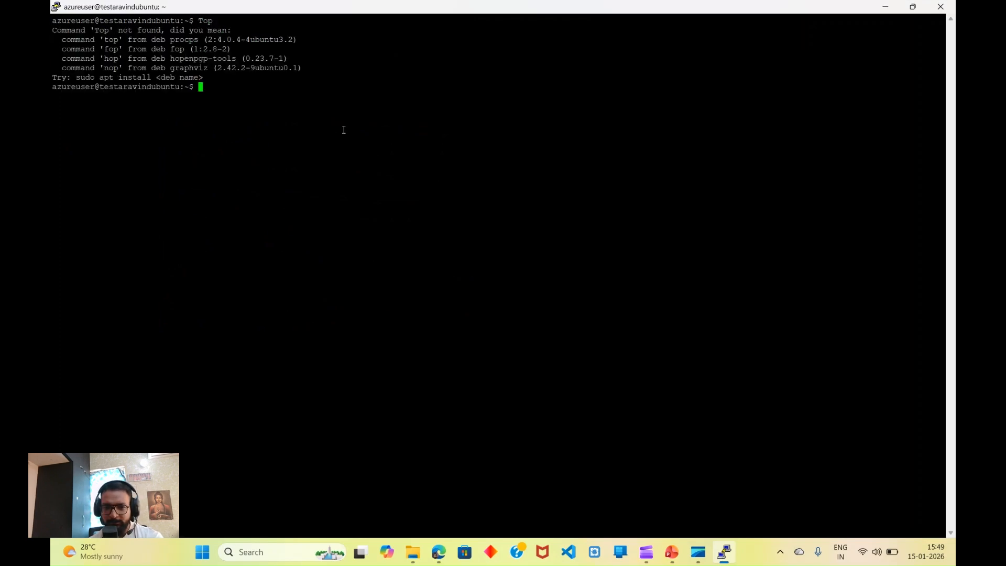
{"action": "type", "text": "top"}
{"action": "key", "text": "Return"}
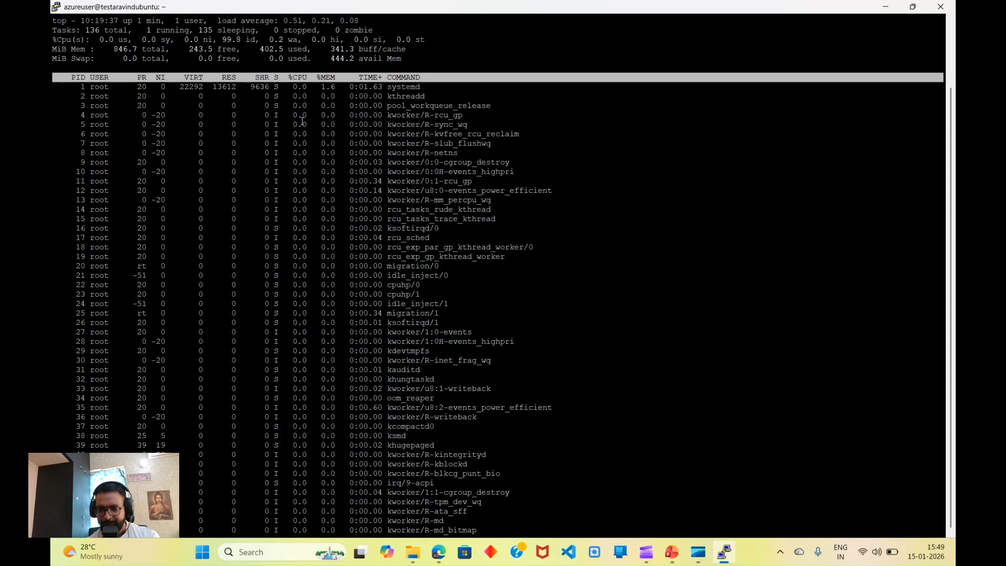
{"action": "type", "text": "q"}
{"action": "type", "text": "clear"}
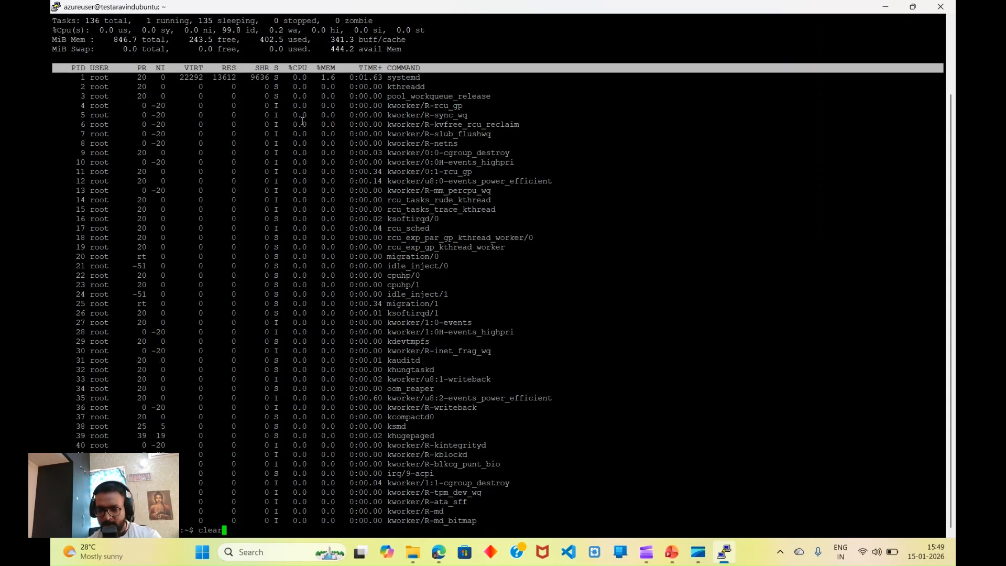
{"action": "key", "text": "Return"}
{"action": "type", "text": "lsblk"}
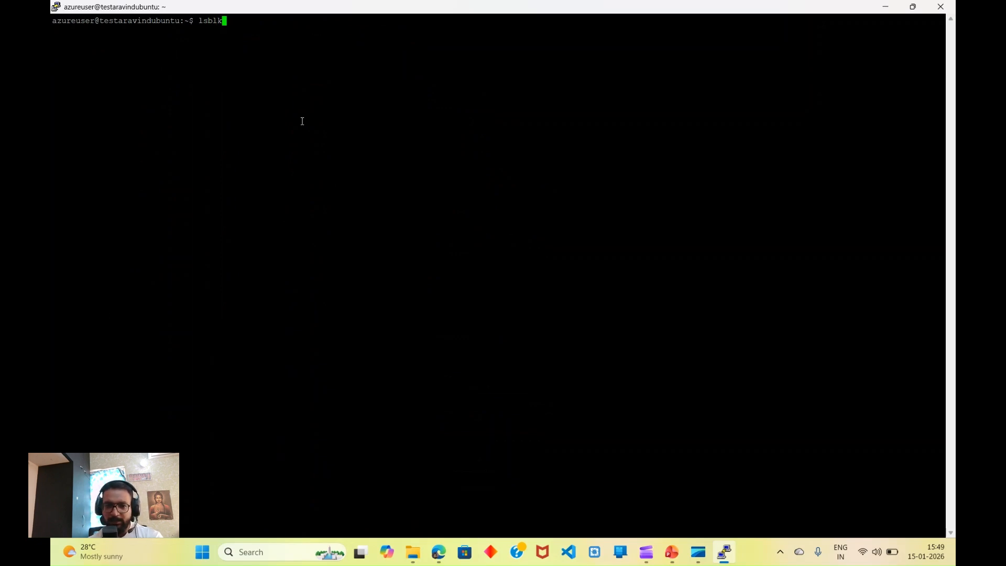
Step: List block devices with lsblk and pick out the empty 8G sda disk
{"action": "key", "text": "Return"}
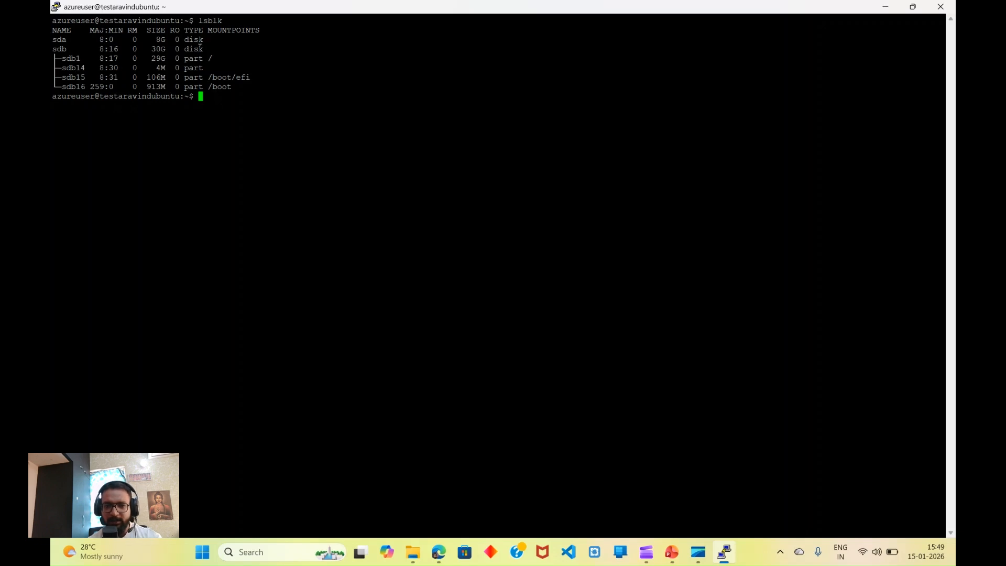
{"action": "left_click_drag", "start_coordinate": [203, 49], "coordinate": [52, 51]}
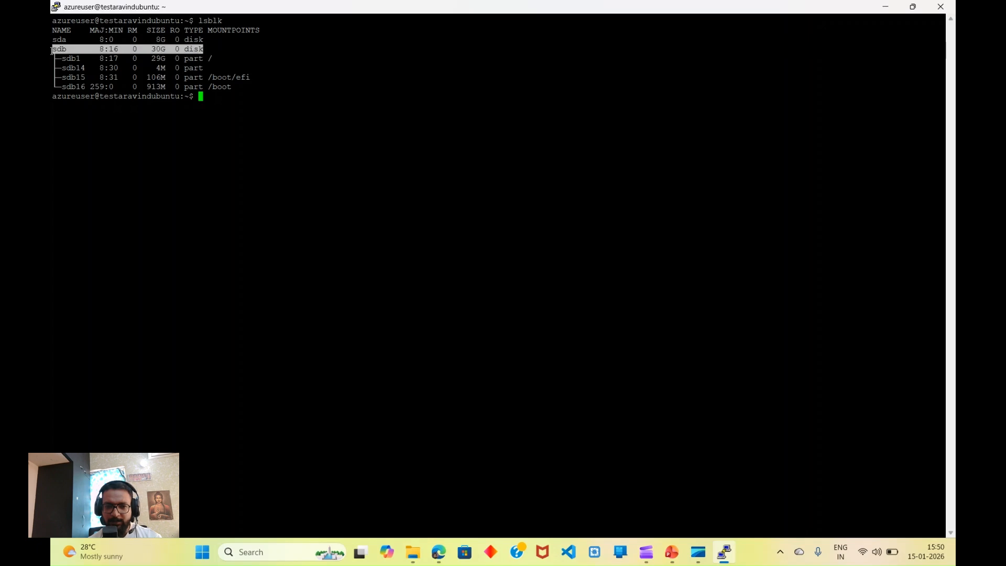
{"action": "left_click_drag", "start_coordinate": [196, 41], "coordinate": [55, 43]}
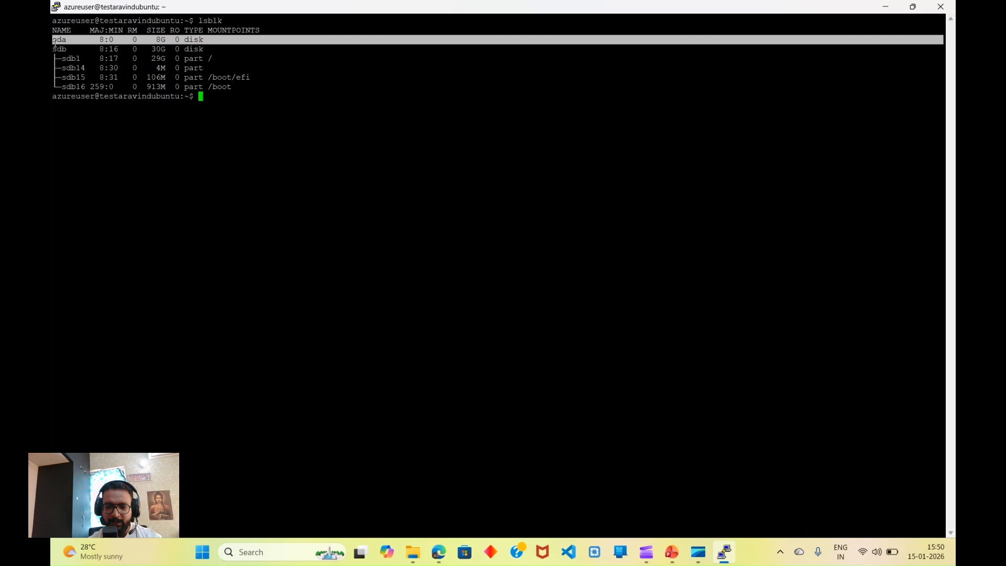
{"action": "left_click", "coordinate": [218, 106]}
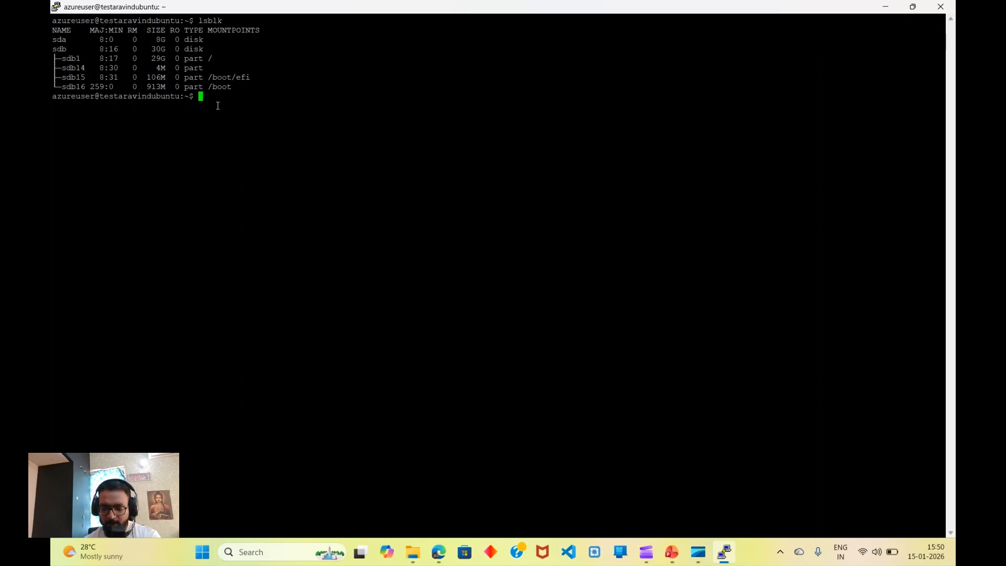
Step: After fdisk's Permission denied, become root with sudo -i and run fdisk /dev/sda
{"action": "type", "text": "fdisk"}
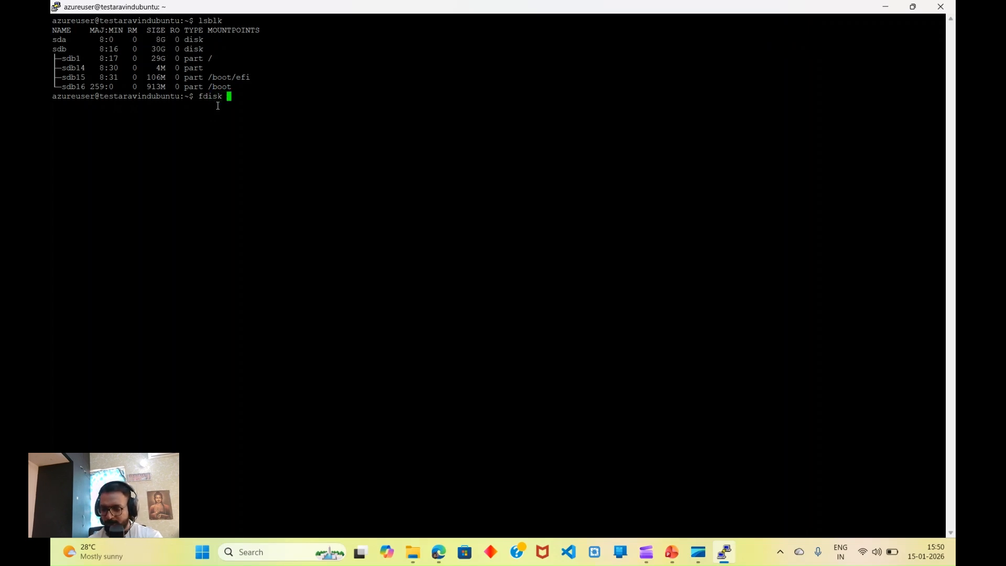
{"action": "type", "text": " /dev/s"}
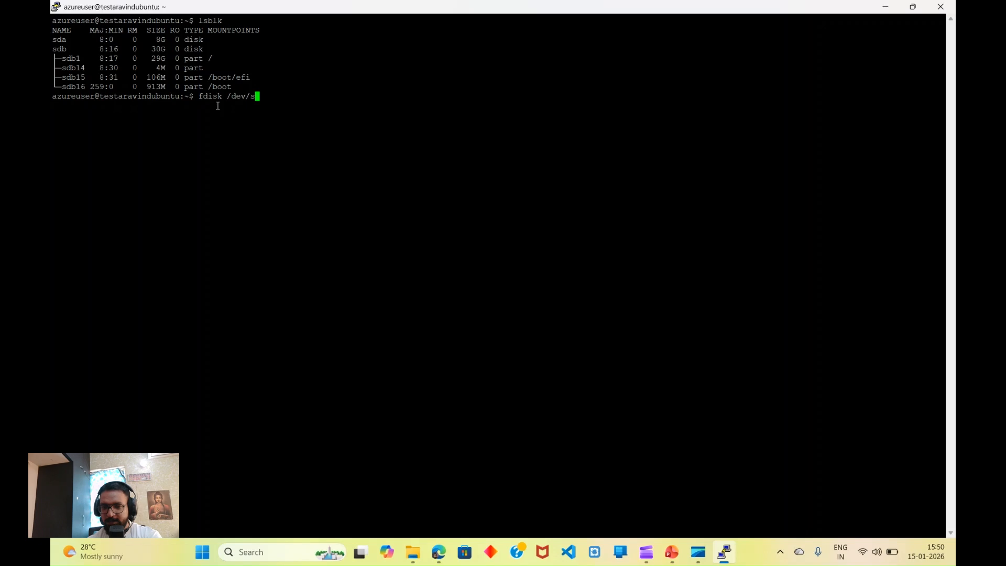
{"action": "type", "text": "d"}
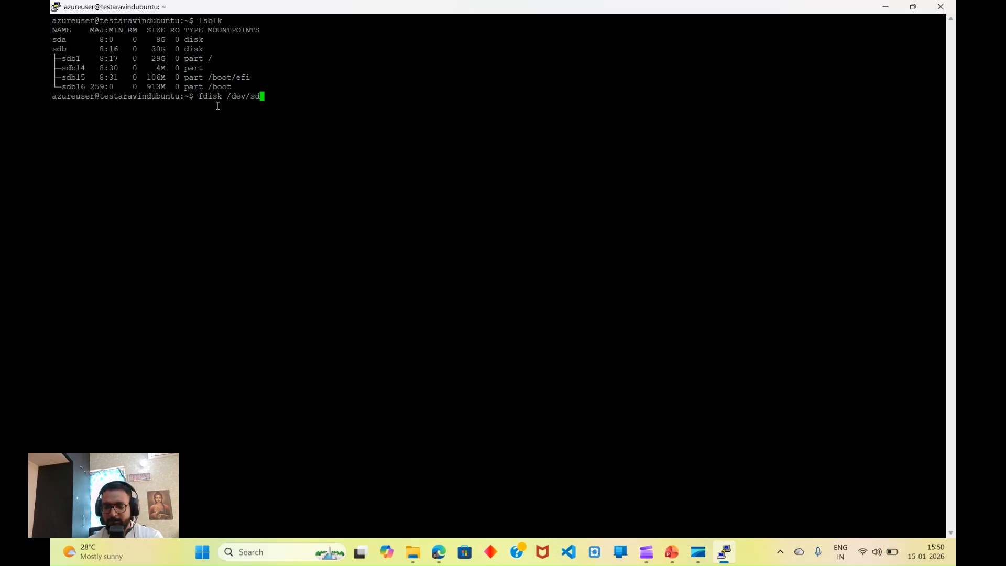
{"action": "type", "text": "b"}
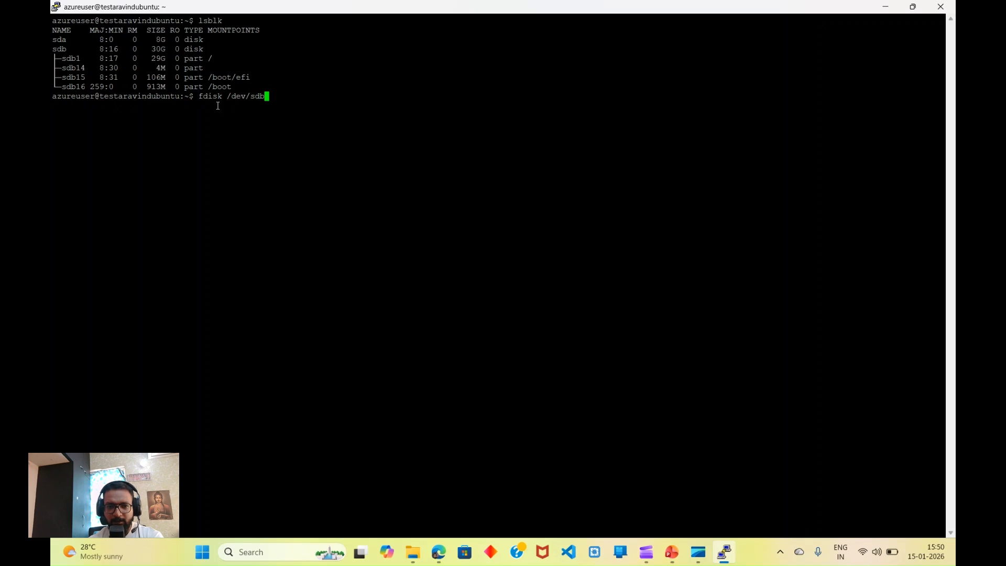
{"action": "key", "text": "Return"}
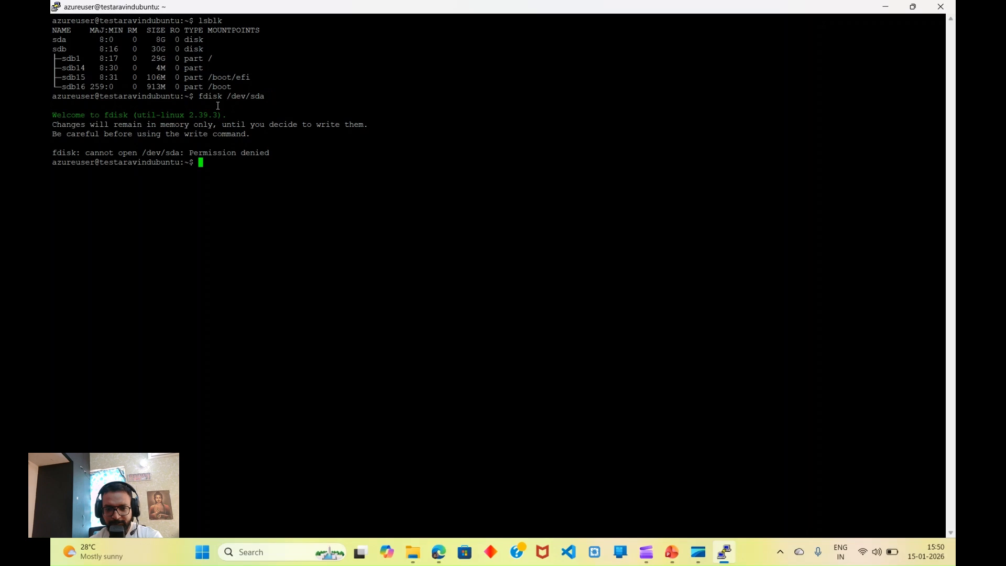
{"action": "type", "text": "sudo -"}
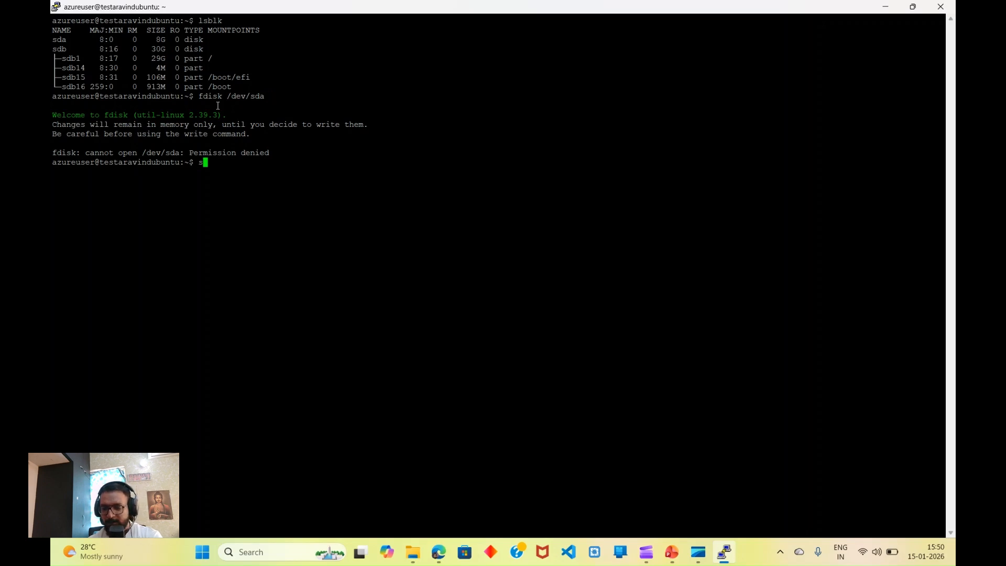
{"action": "type", "text": "i"}
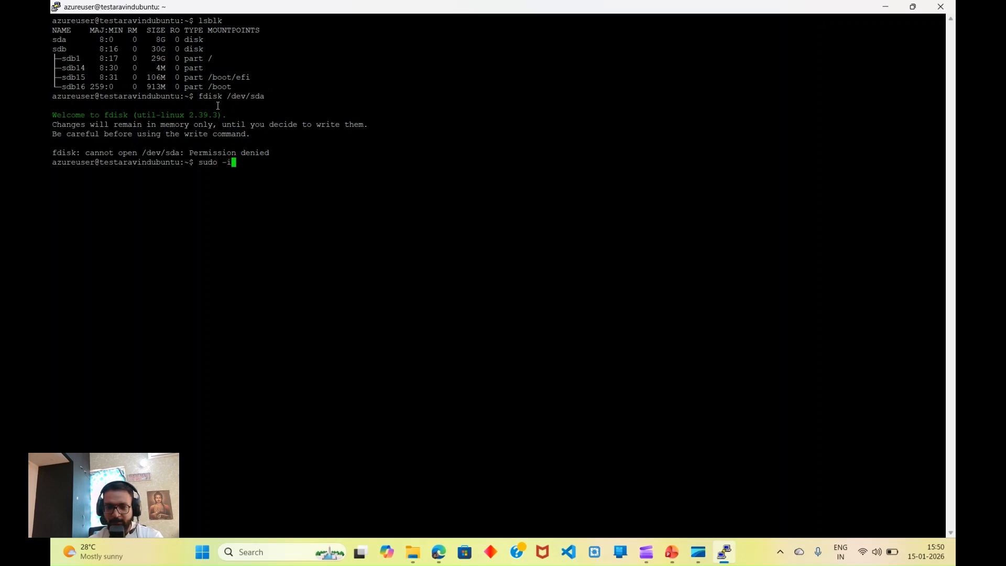
{"action": "key", "text": "Return"}
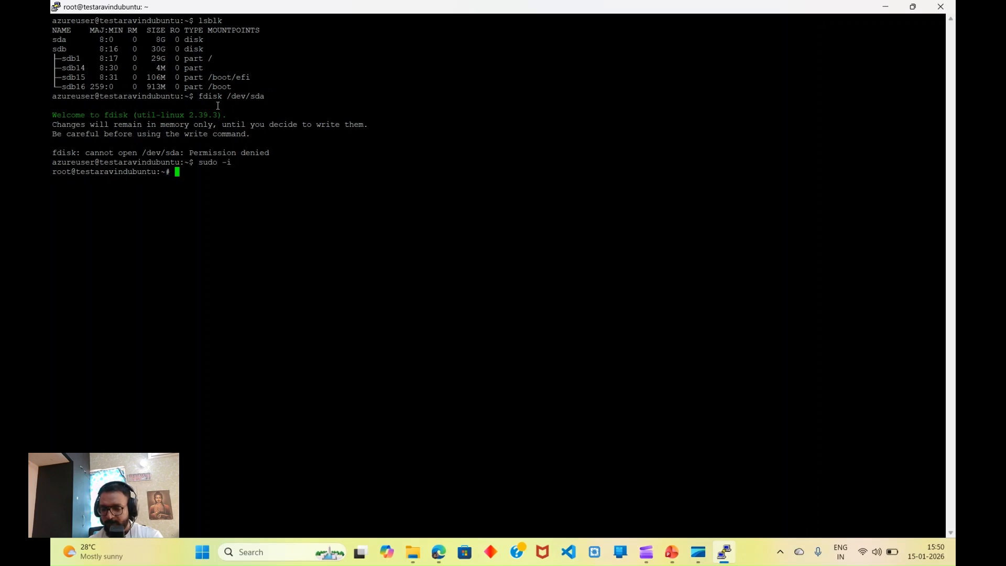
{"action": "type", "text": "fdisk "}
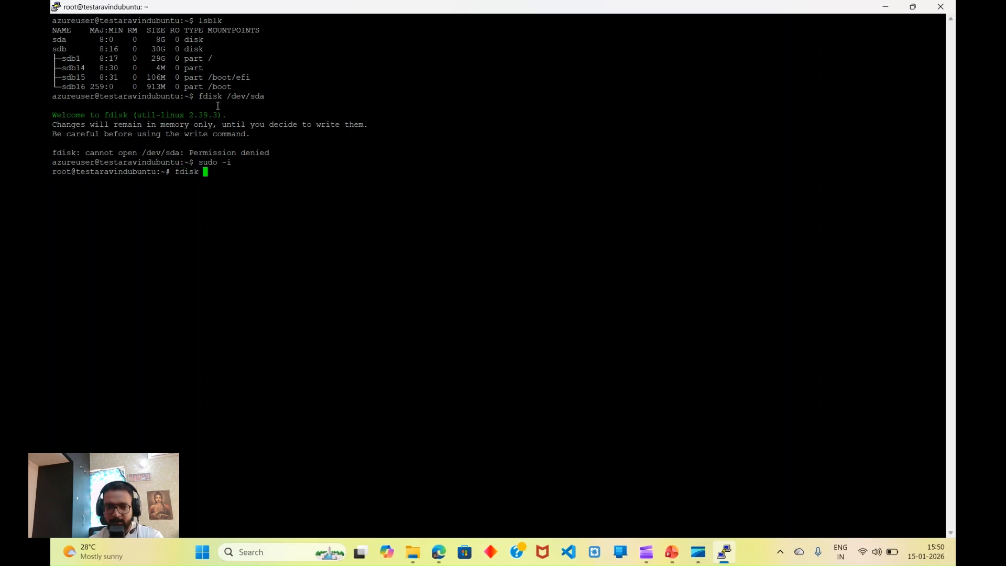
{"action": "type", "text": "/sd"}
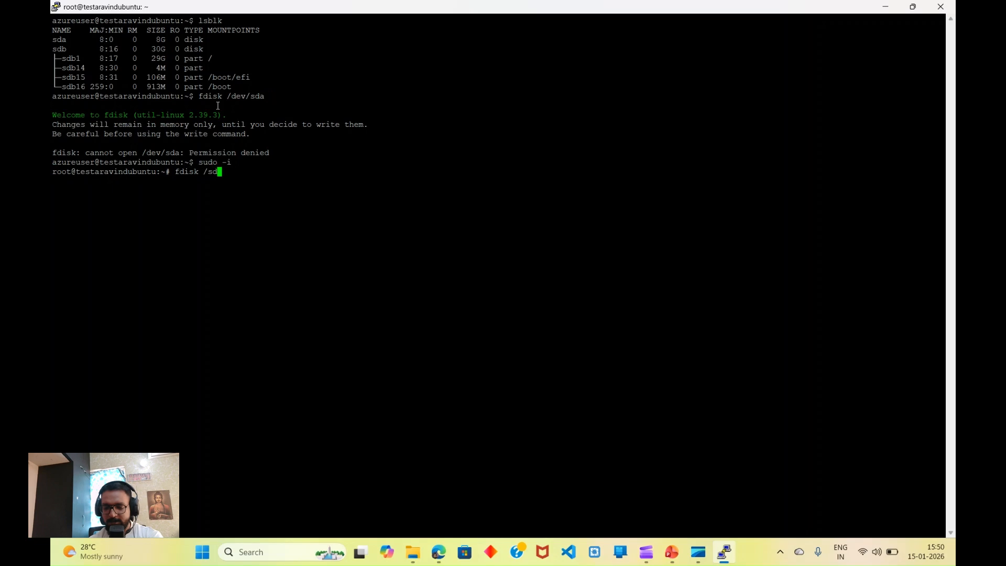
{"action": "key", "text": "BackSpace"}
{"action": "key", "text": "BackSpace"}
{"action": "type", "text": "dev/"}
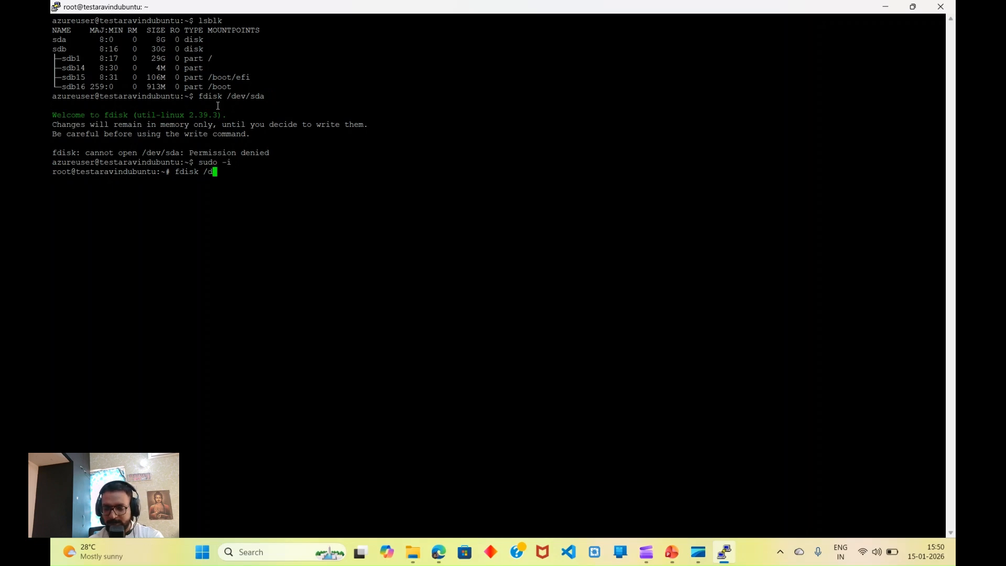
{"action": "type", "text": "sd"}
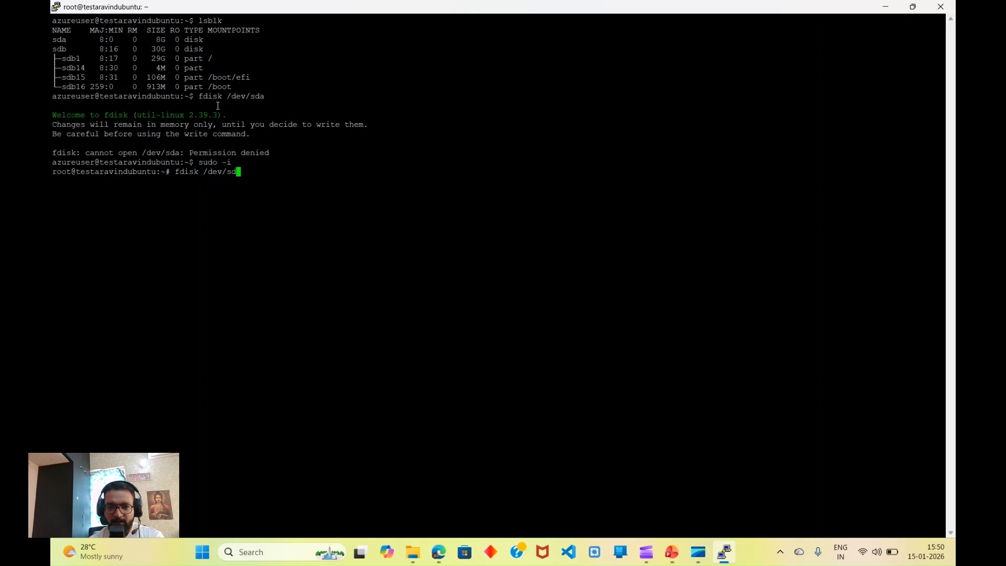
{"action": "type", "text": "a"}
{"action": "key", "text": "Return"}
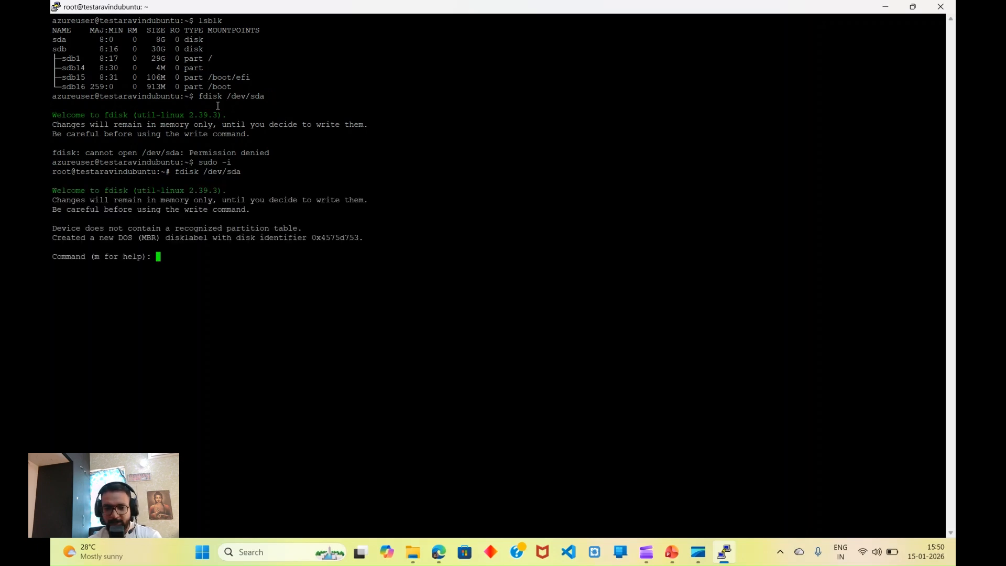
Step: Create primary partition 1 with default sectors spanning the whole 8 GiB disk
{"action": "type", "text": "n"}
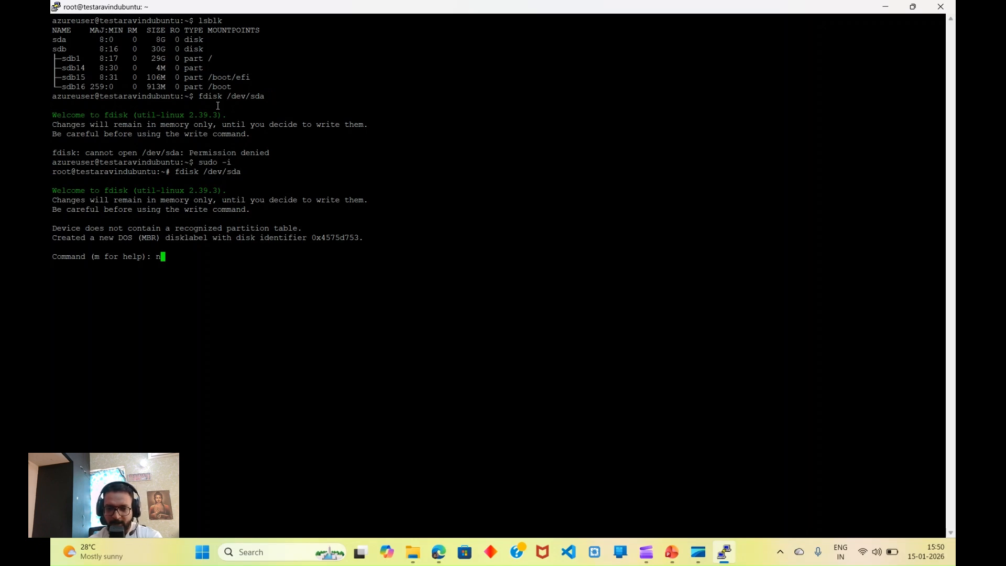
{"action": "key", "text": "Return"}
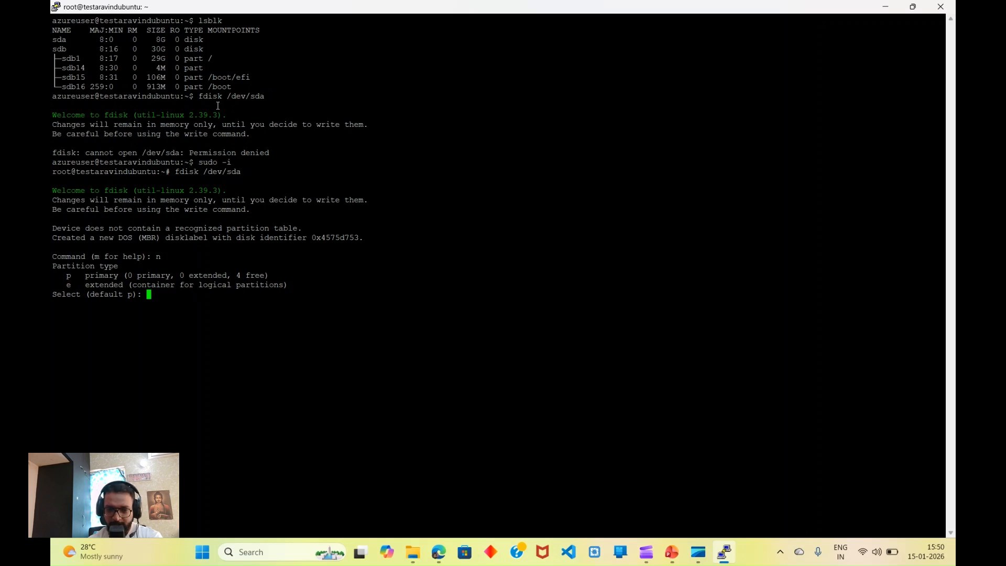
{"action": "type", "text": "p"}
{"action": "key", "text": "Return"}
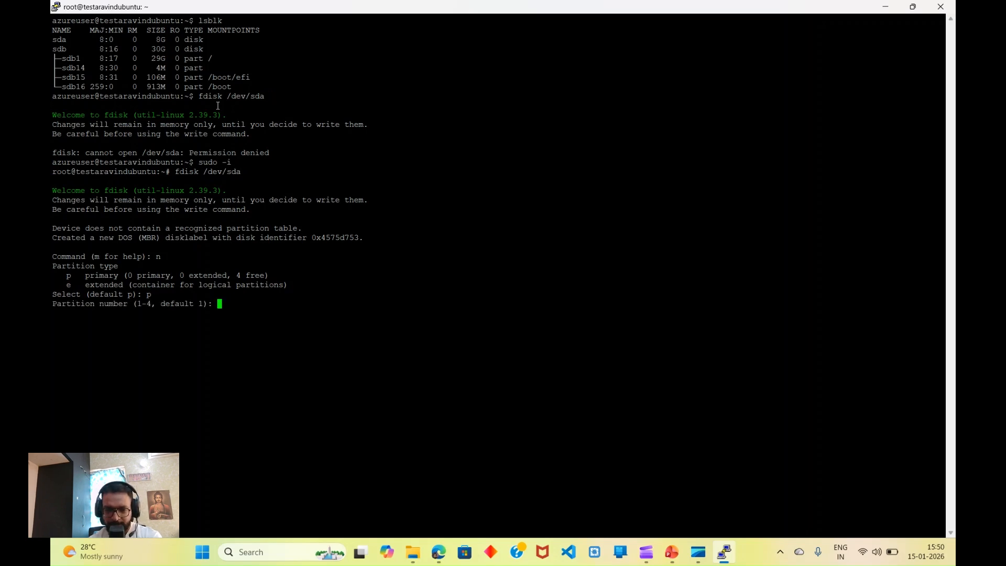
{"action": "key", "text": "Return"}
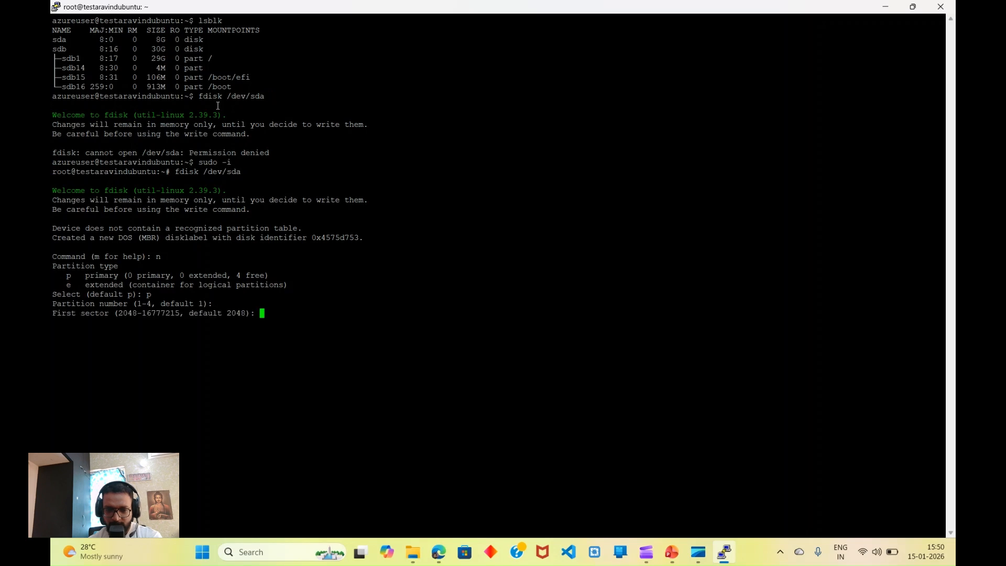
{"action": "key", "text": "Return"}
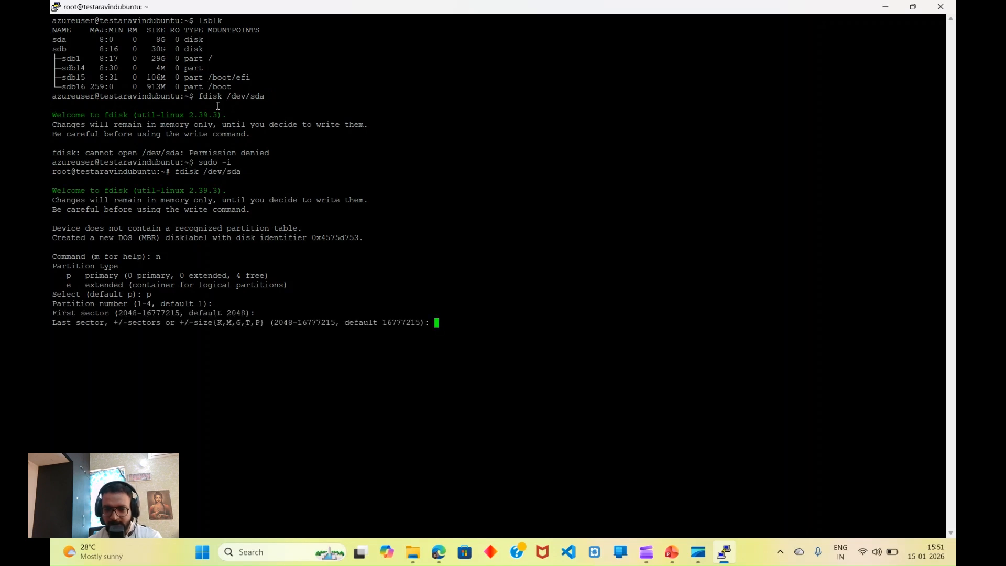
{"action": "key", "text": "Return"}
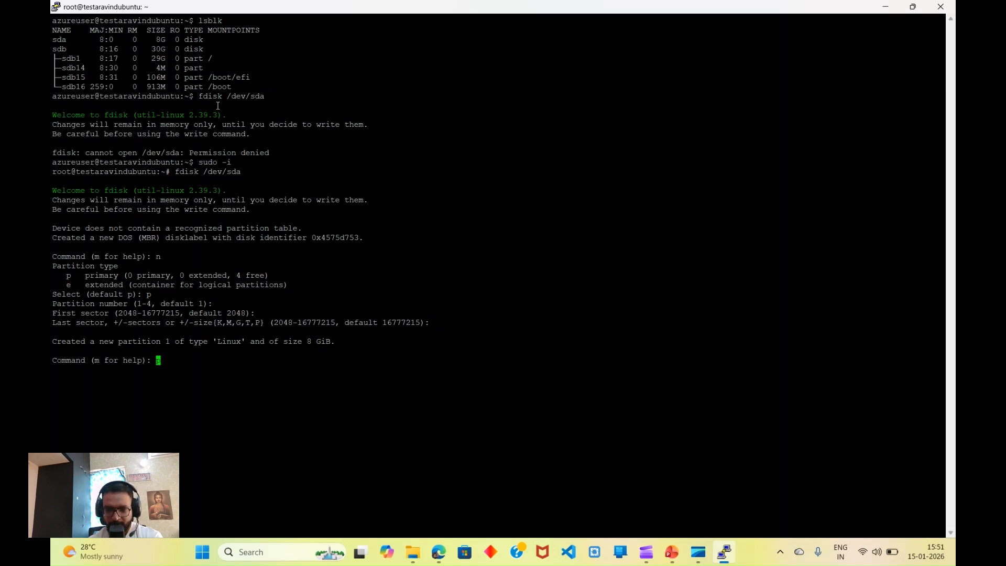
Step: Print the partition table, write it to disk, and clear the screen
{"action": "type", "text": "p"}
{"action": "key", "text": "Return"}
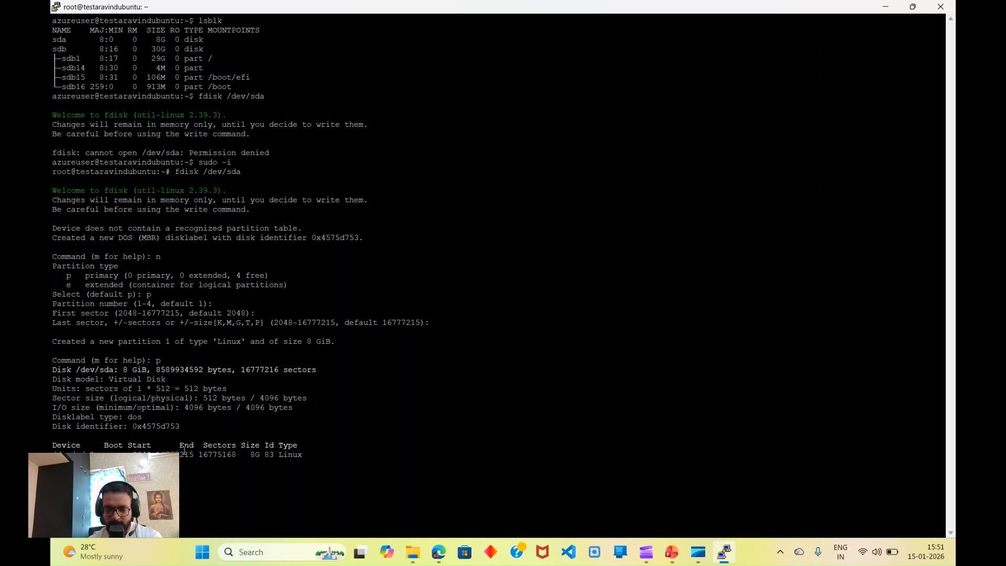
{"action": "type", "text": "w"}
{"action": "key", "text": "Return"}
{"action": "type", "text": "clear"}
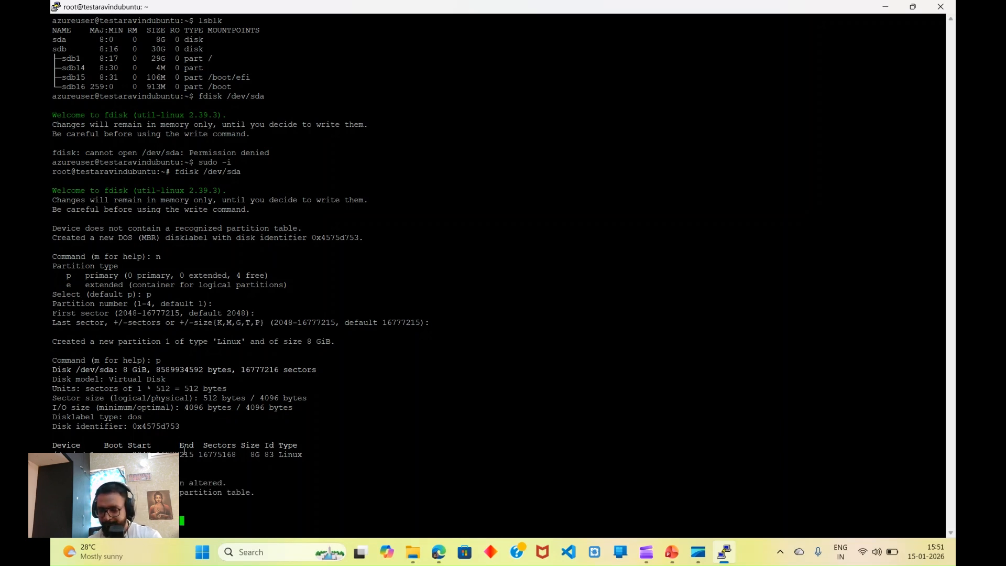
{"action": "key", "text": "Return"}
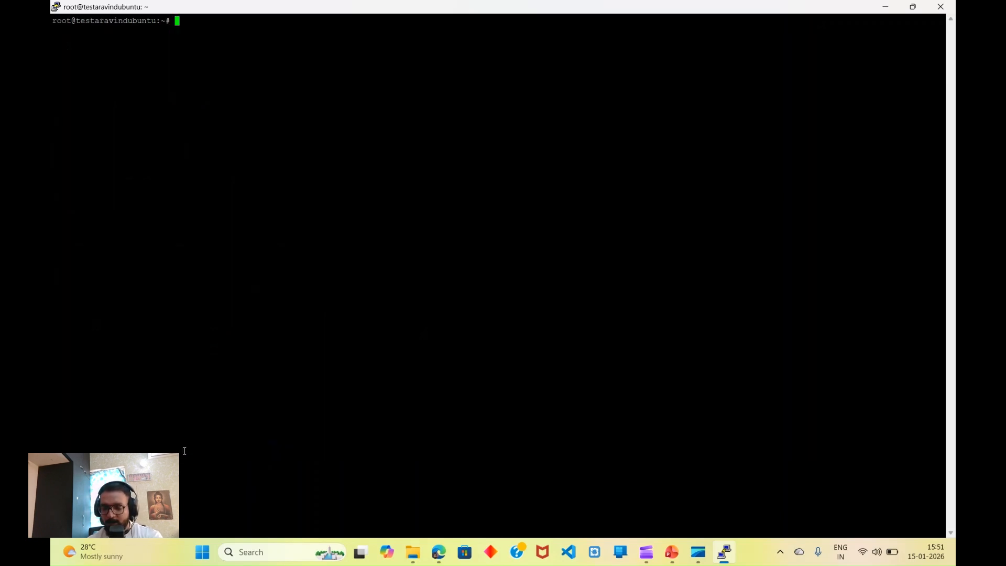
Step: Confirm sda1 exists with lsblk, then format it with mkfs.ext4 /dev/sda1
{"action": "type", "text": "mkfs"}
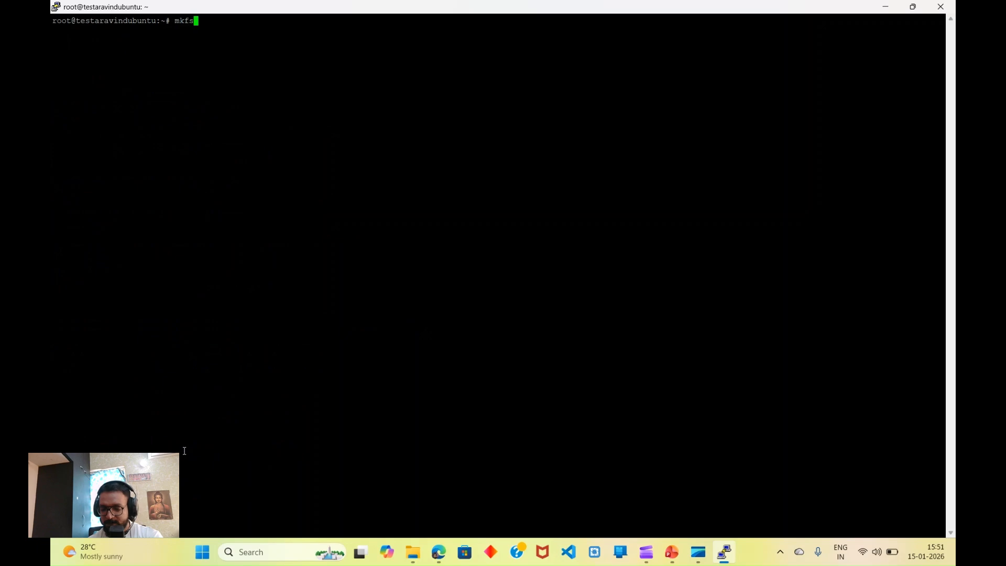
{"action": "type", "text": ".ext4"}
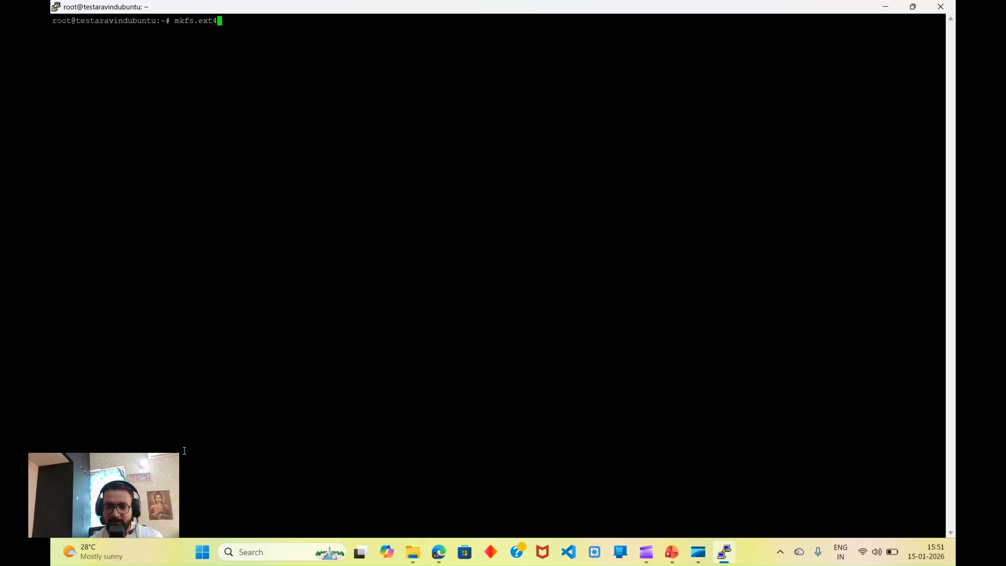
{"action": "type", "text": " /dev/"}
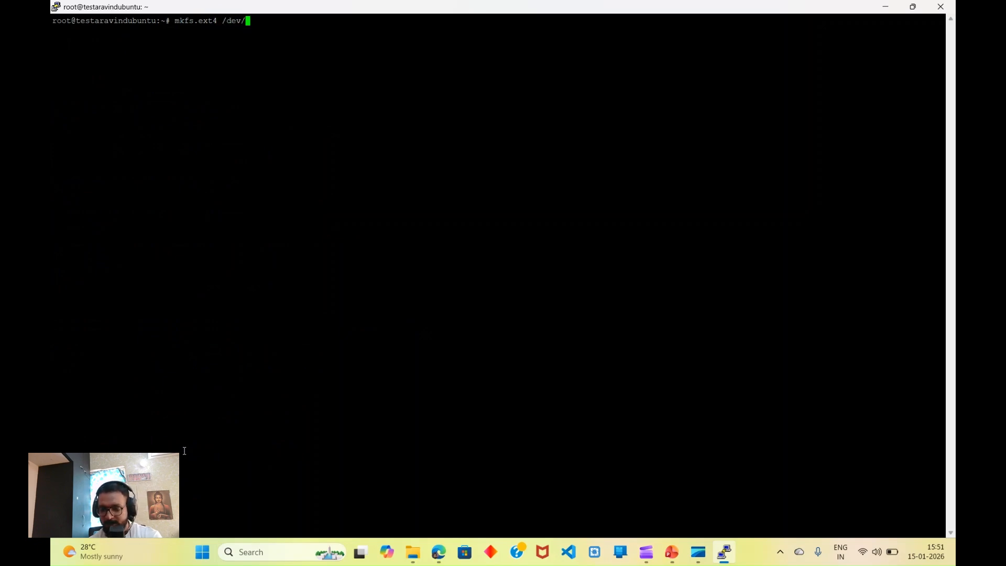
{"action": "type", "text": "sda"}
{"action": "key", "text": "BackSpace"}
{"action": "key", "text": "BackSpace"}
{"action": "key", "text": "BackSpace"}
{"action": "key", "text": "BackSpace"}
{"action": "key", "text": "BackSpace"}
{"action": "key", "text": "BackSpace"}
{"action": "key", "text": "BackSpace"}
{"action": "key", "text": "BackSpace"}
{"action": "key", "text": "BackSpace"}
{"action": "key", "text": "BackSpace"}
{"action": "key", "text": "BackSpace"}
{"action": "key", "text": "BackSpace"}
{"action": "key", "text": "BackSpace"}
{"action": "key", "text": "BackSpace"}
{"action": "key", "text": "BackSpace"}
{"action": "key", "text": "BackSpace"}
{"action": "key", "text": "BackSpace"}
{"action": "key", "text": "BackSpace"}
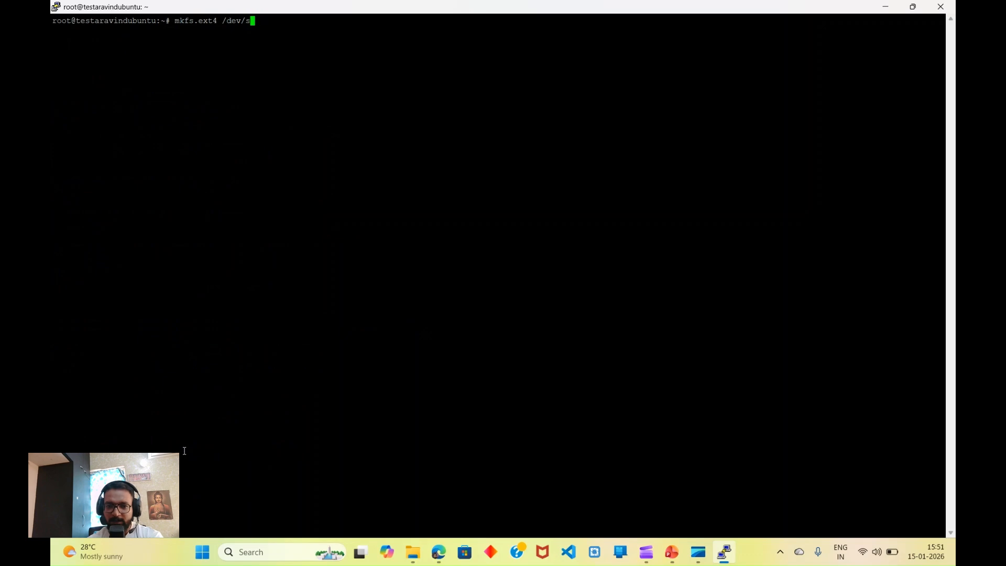
{"action": "type", "text": "lsblk"}
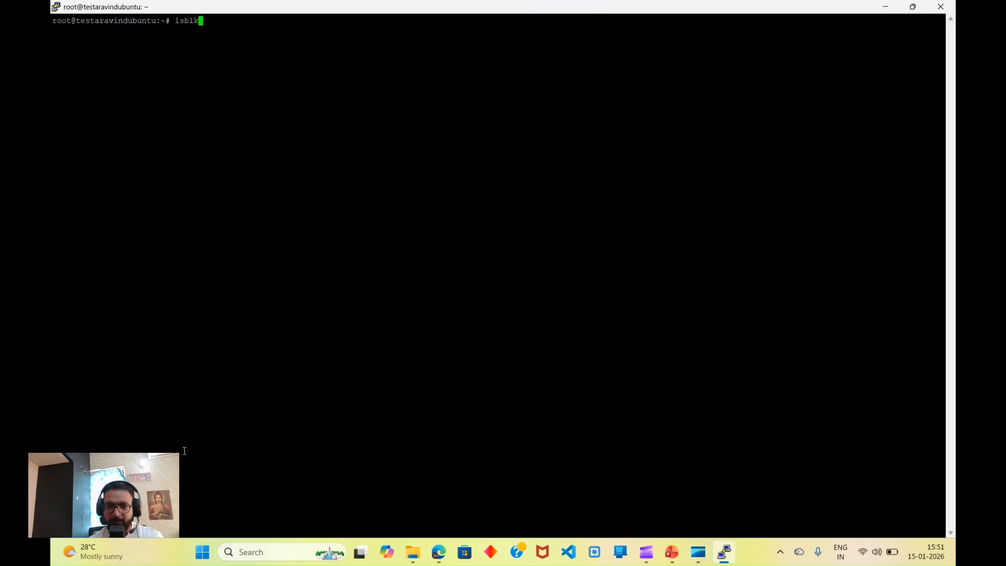
{"action": "key", "text": "Return"}
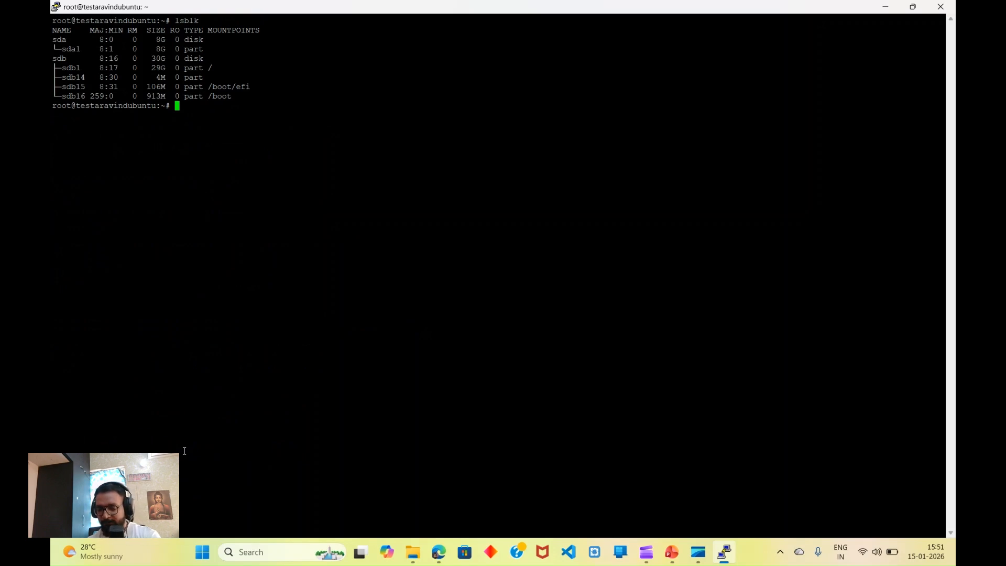
{"action": "type", "text": "mkf"}
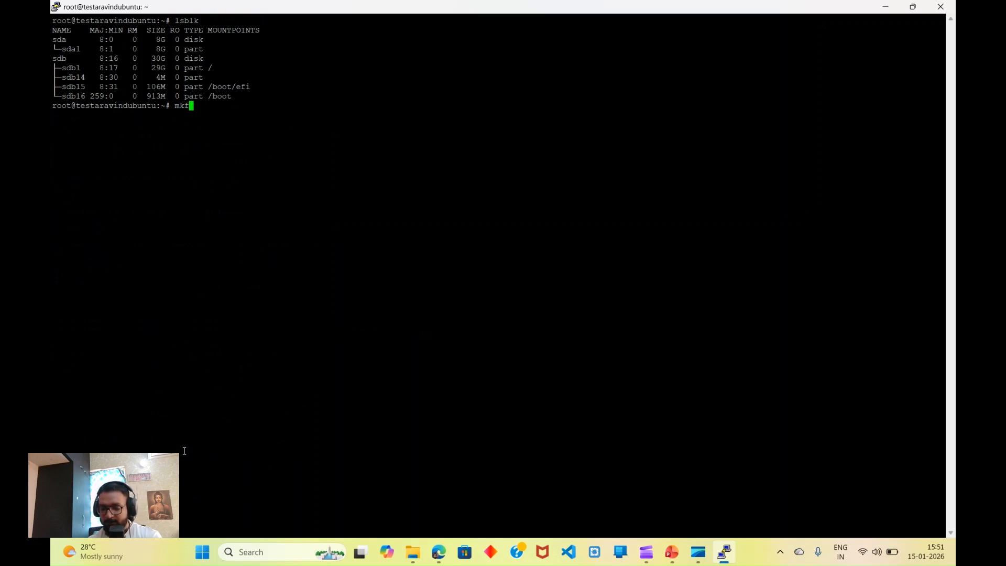
{"action": "type", "text": "s.ext4"}
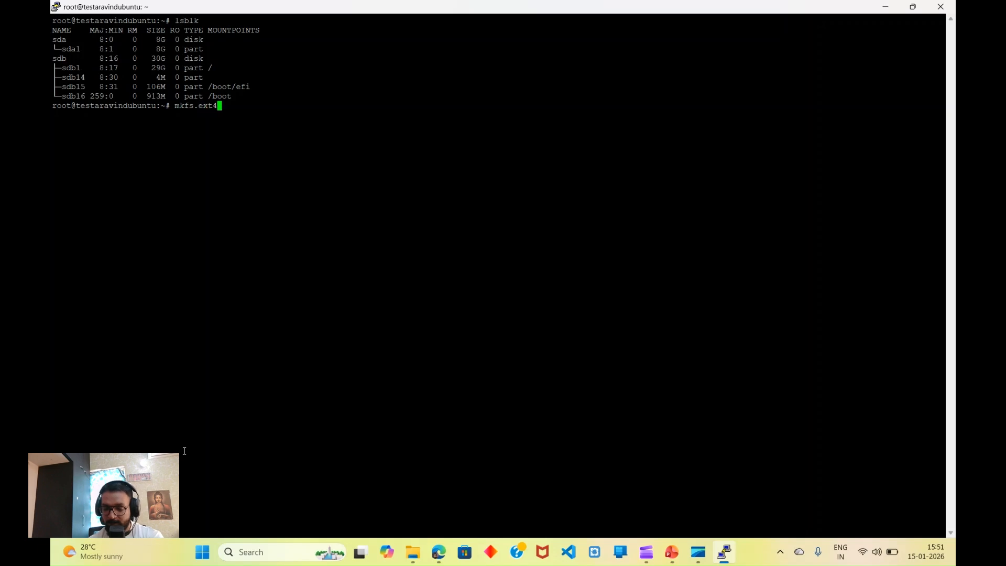
{"action": "type", "text": " /dev/"}
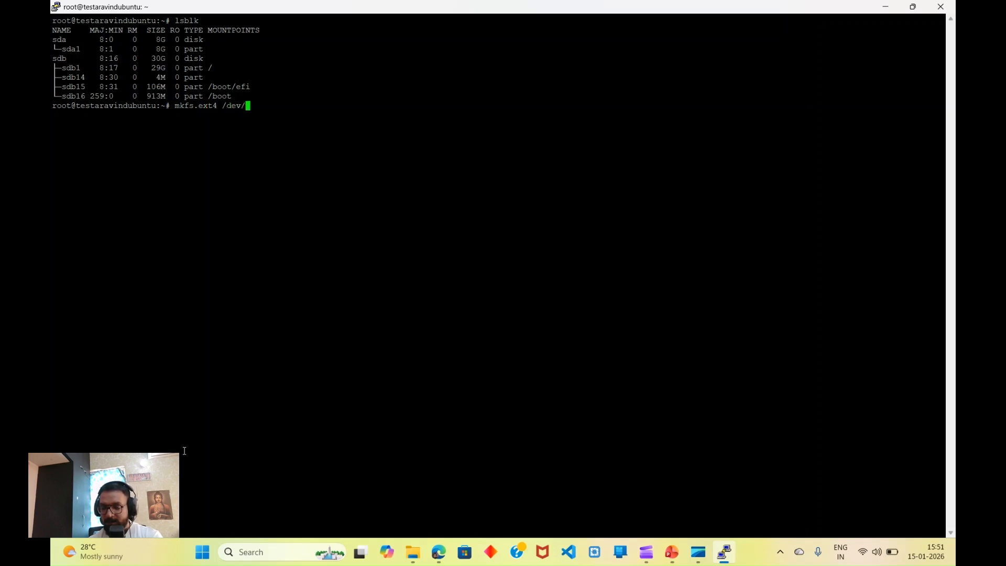
{"action": "type", "text": "sda1"}
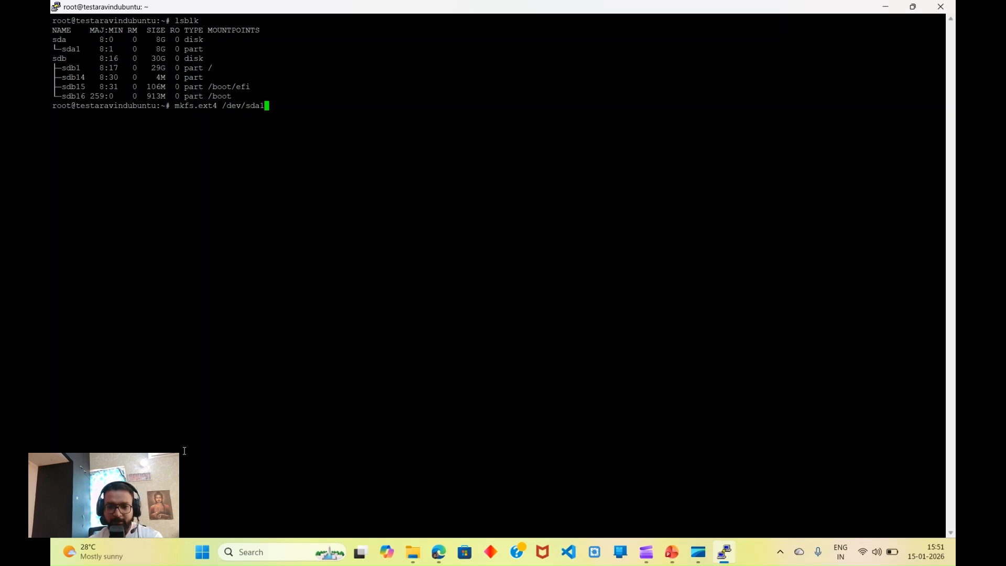
{"action": "key", "text": "Return"}
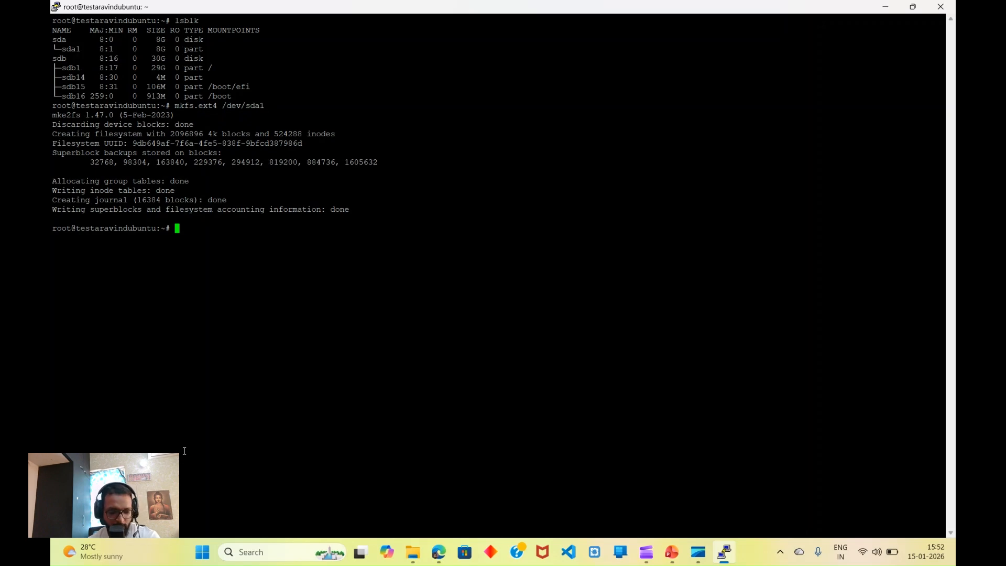
{"action": "type", "text": "mkdir "}
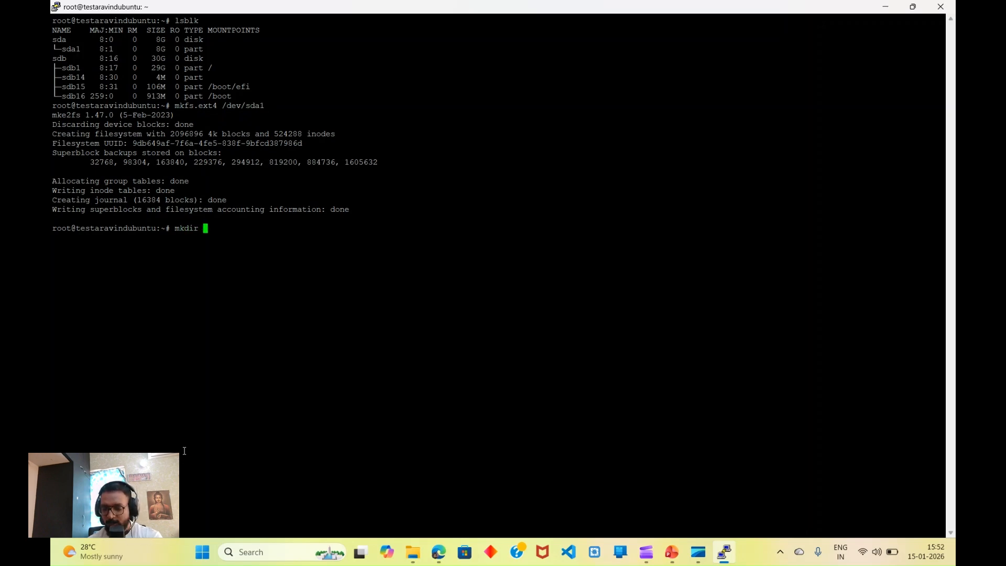
{"action": "type", "text": "/data"}
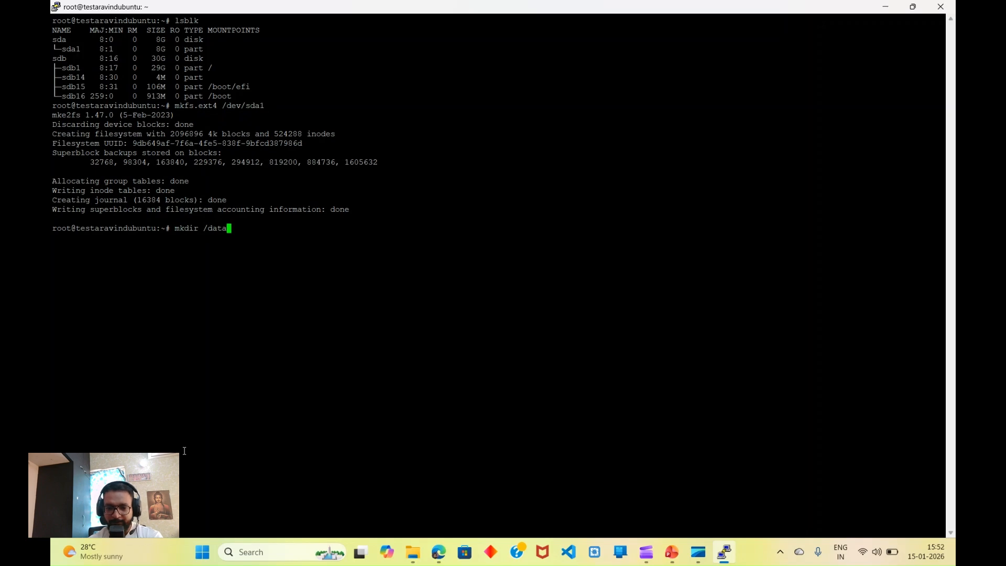
Step: Create the /data directory, check it with ls, and clear the screen
{"action": "key", "text": "Return"}
{"action": "type", "text": "ls"}
{"action": "key", "text": "Return"}
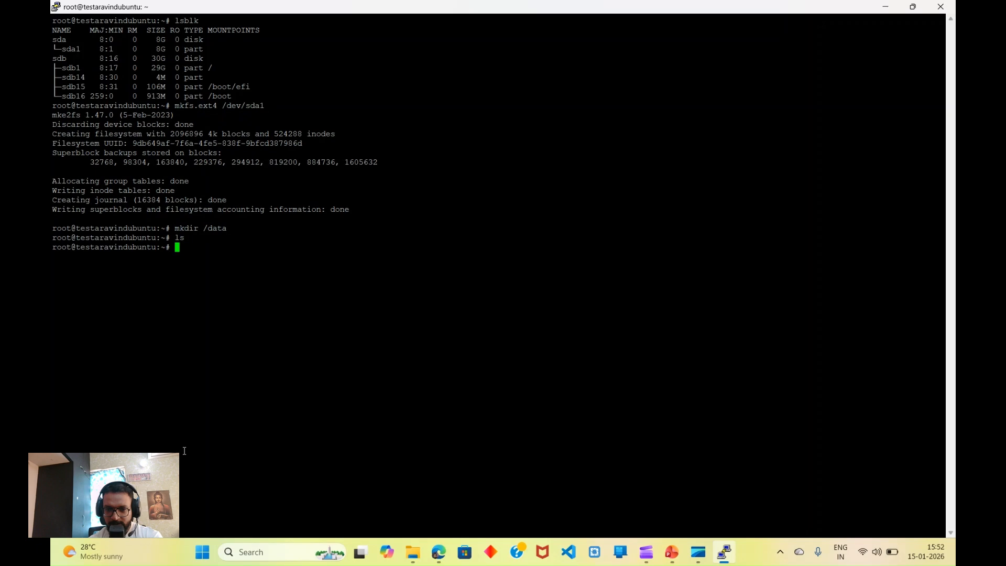
{"action": "type", "text": "ls"}
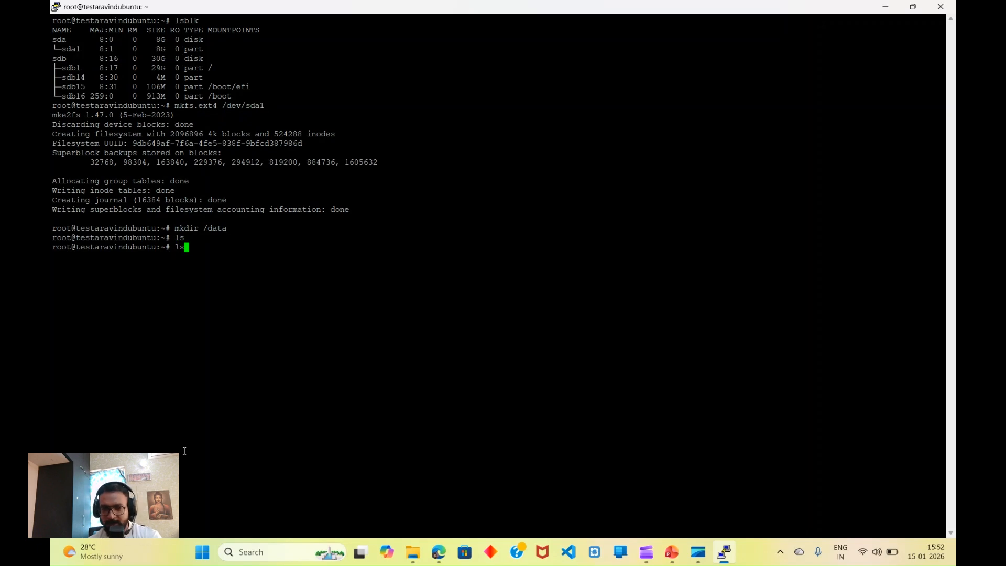
{"action": "key", "text": "Return"}
{"action": "type", "text": "clear"}
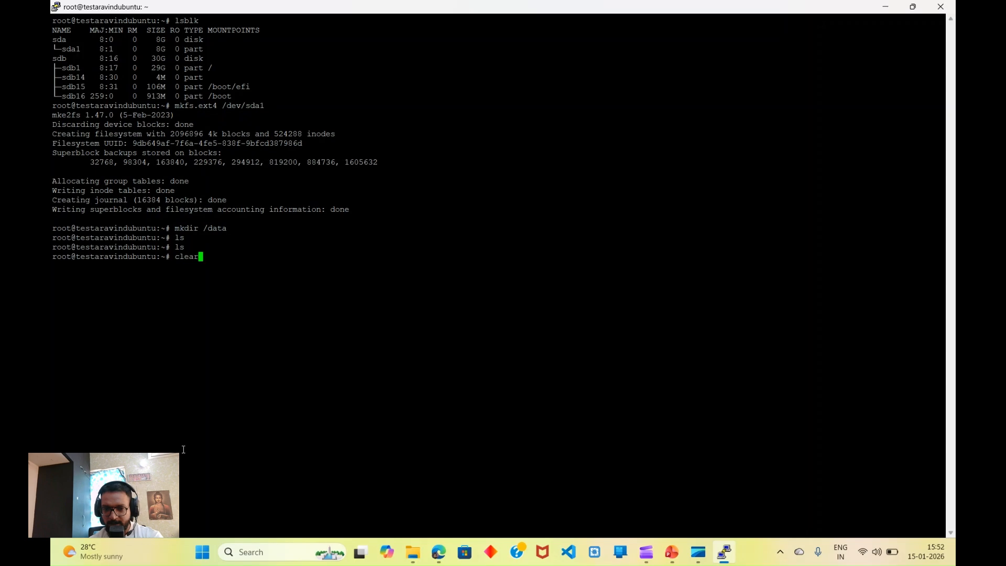
{"action": "key", "text": "Return"}
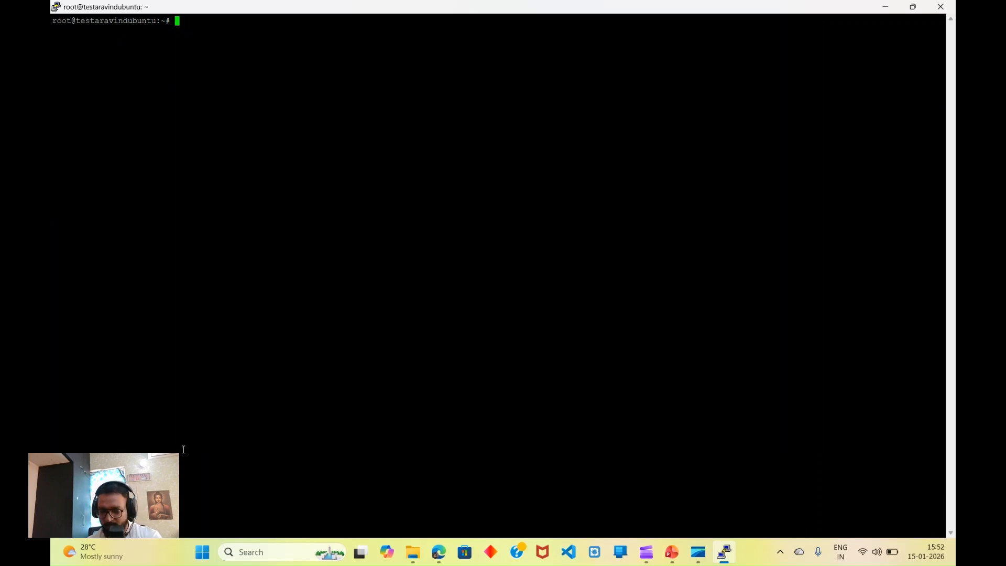
Step: Mount /dev/sda1 at /data and verify the mount point with lsblk
{"action": "type", "text": "mount /"}
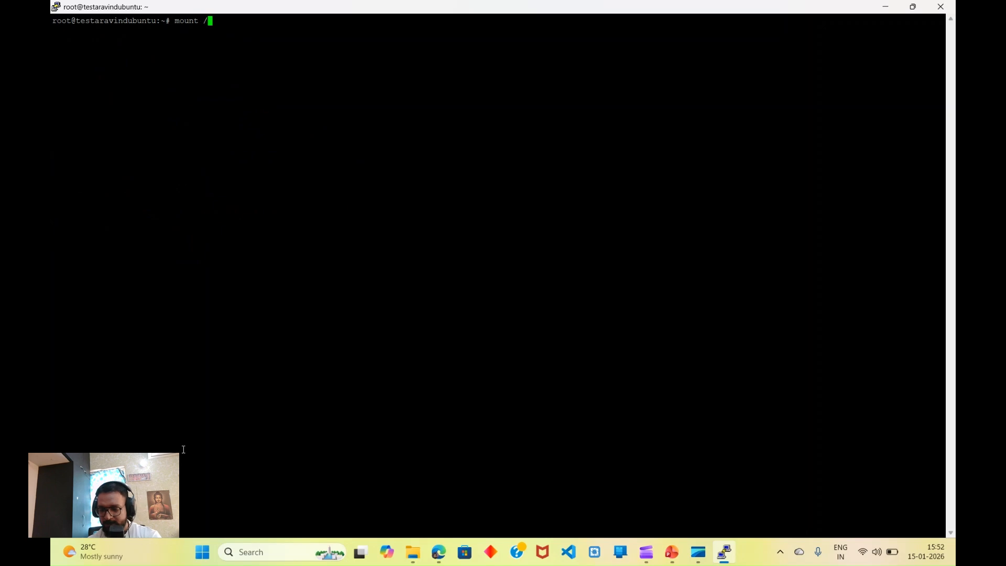
{"action": "type", "text": "dev/"}
{"action": "type", "text": "sda1 "}
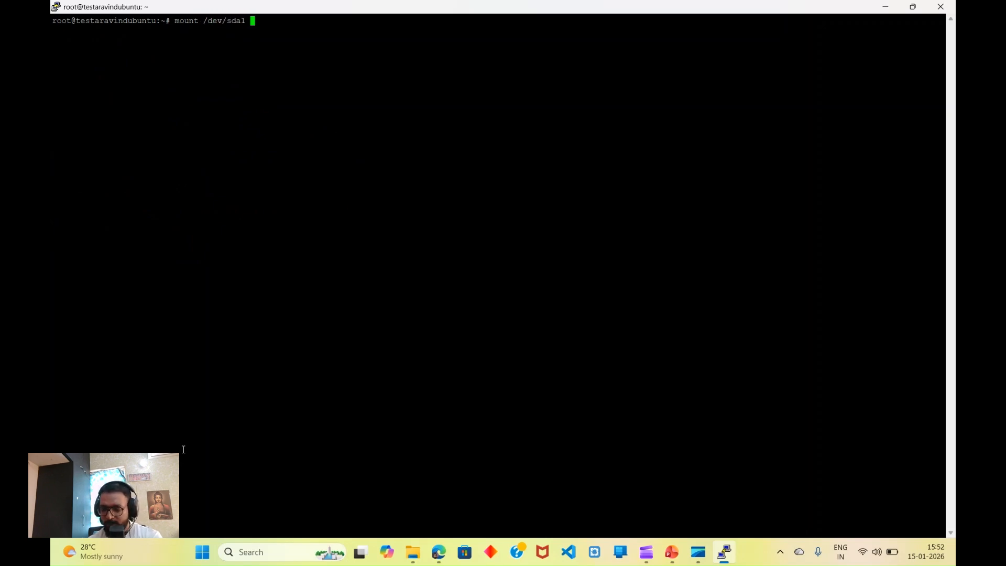
{"action": "type", "text": "/data"}
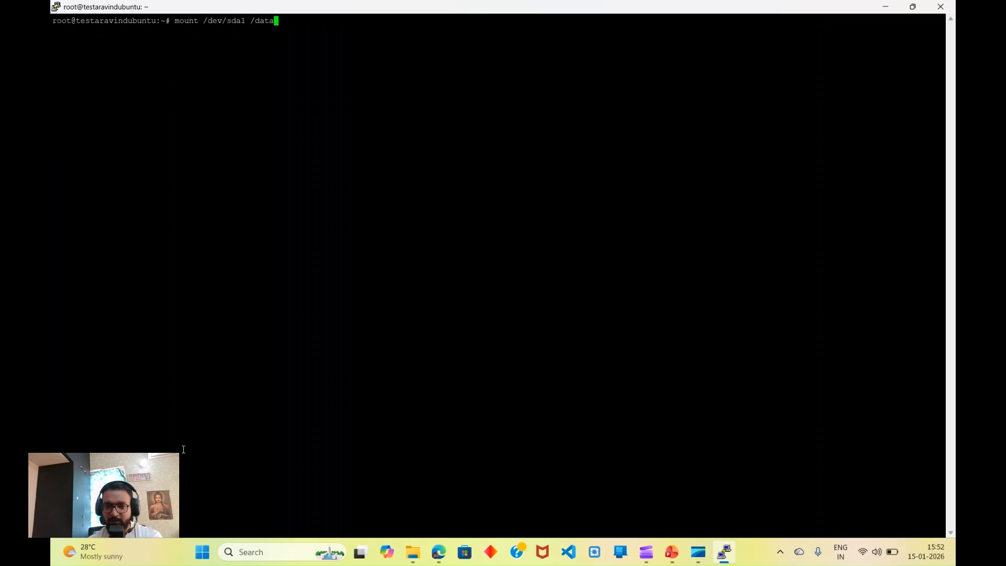
{"action": "key", "text": "Return"}
{"action": "type", "text": "ls"}
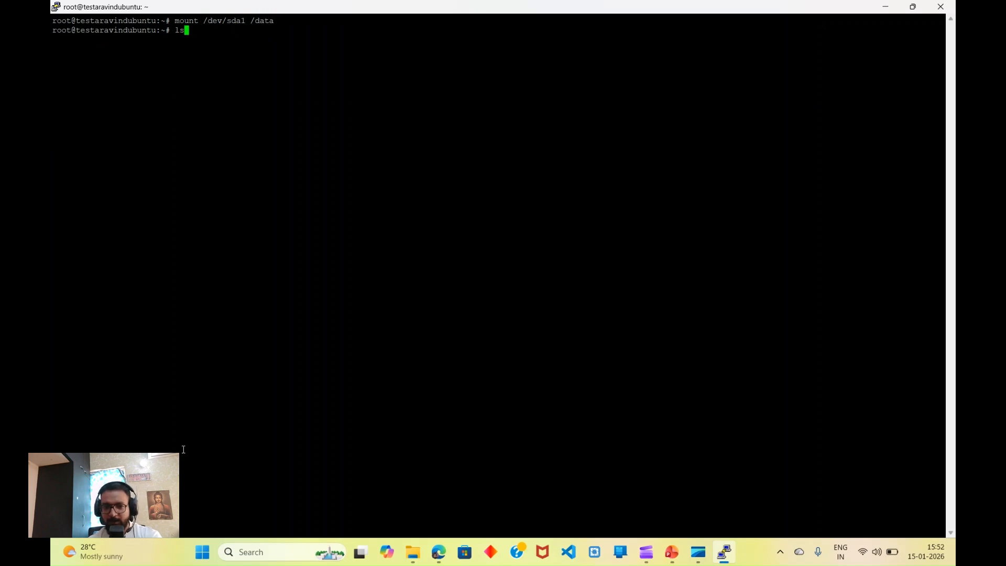
{"action": "key", "text": "Return"}
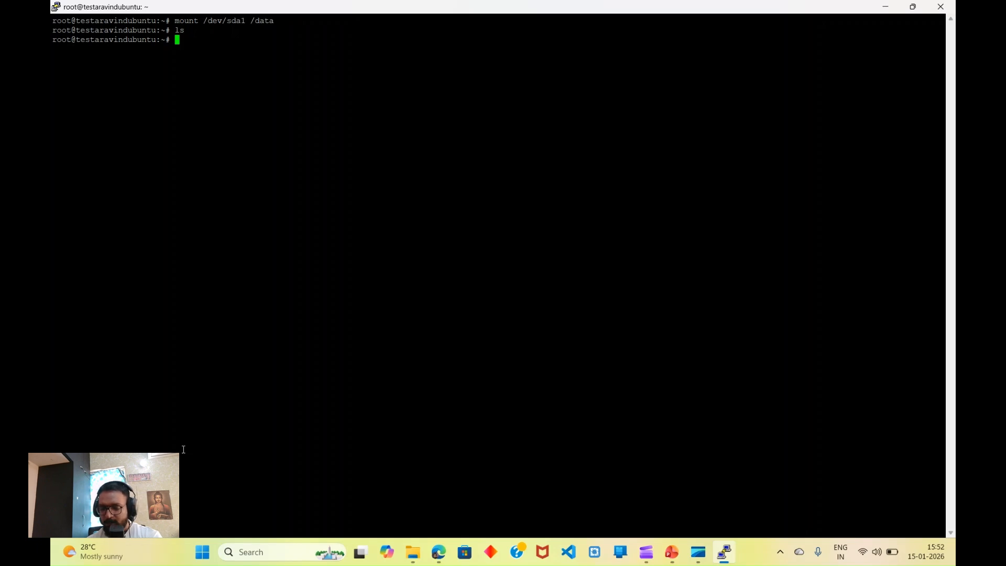
{"action": "type", "text": "lsblk"}
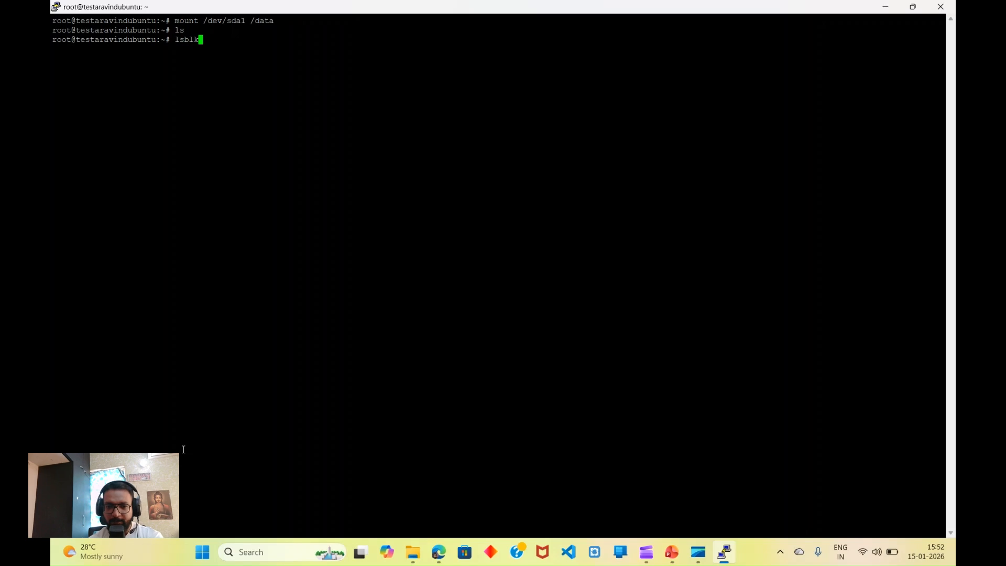
{"action": "key", "text": "Return"}
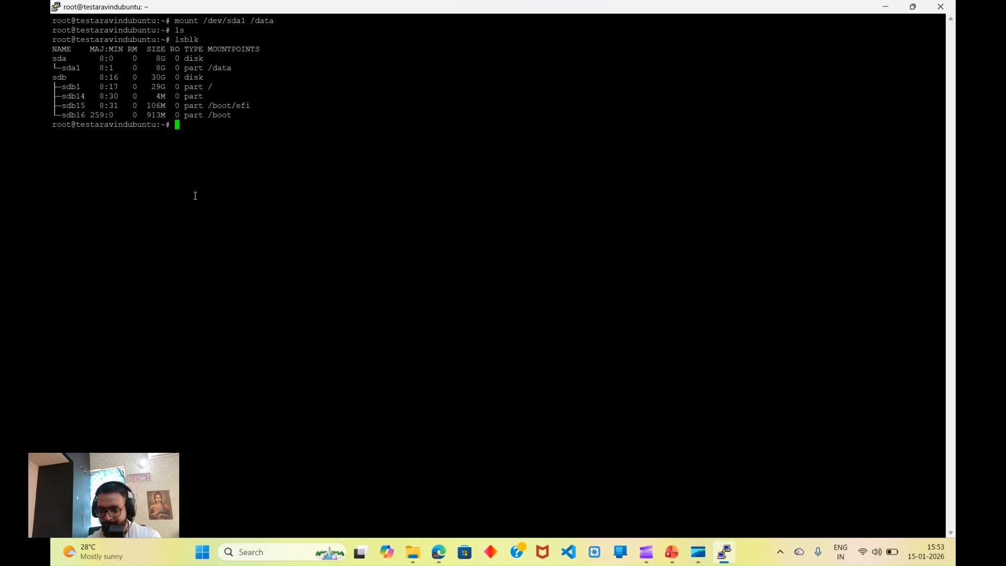
Step: Discard partial fdisk and nano commands and enter blkid at the root prompt
{"action": "type", "text": "fdisk "}
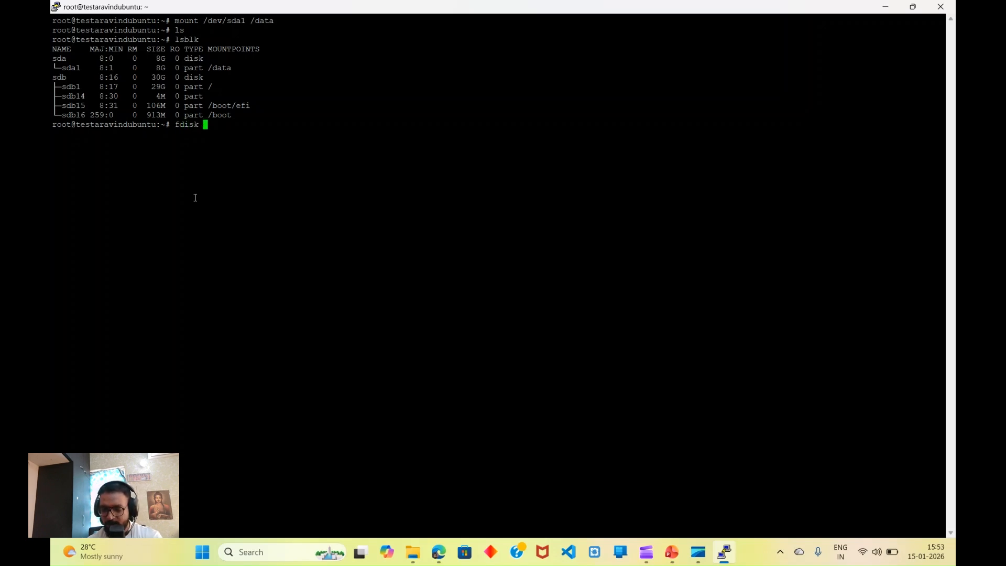
{"action": "type", "text": "/"}
{"action": "key", "text": "BackSpace"}
{"action": "key", "text": "BackSpace"}
{"action": "key", "text": "BackSpace"}
{"action": "key", "text": "BackSpace"}
{"action": "key", "text": "BackSpace"}
{"action": "key", "text": "BackSpace"}
{"action": "key", "text": "BackSpace"}
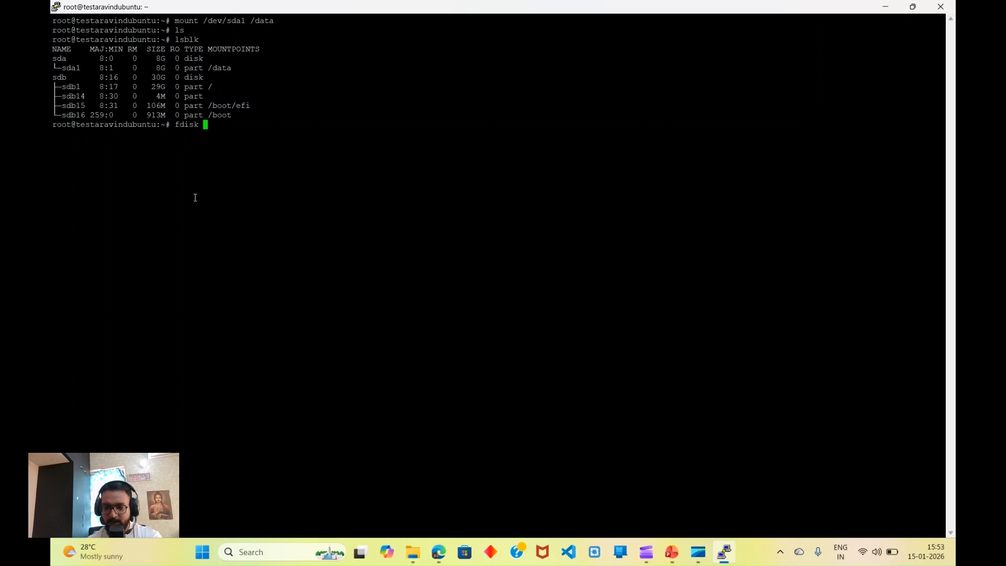
{"action": "type", "text": "an"}
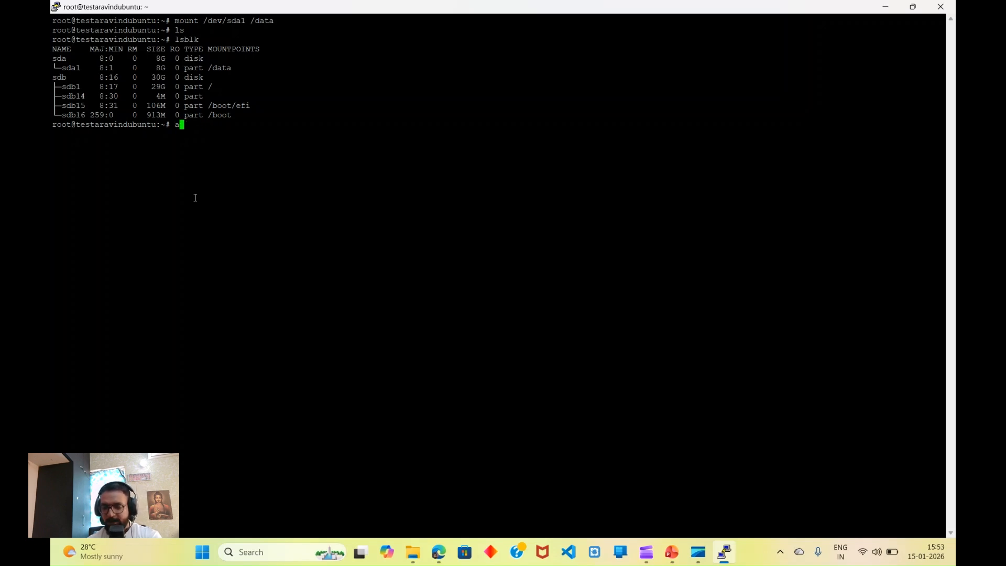
{"action": "key", "text": "BackSpace"}
{"action": "key", "text": "BackSpace"}
{"action": "type", "text": "nano "}
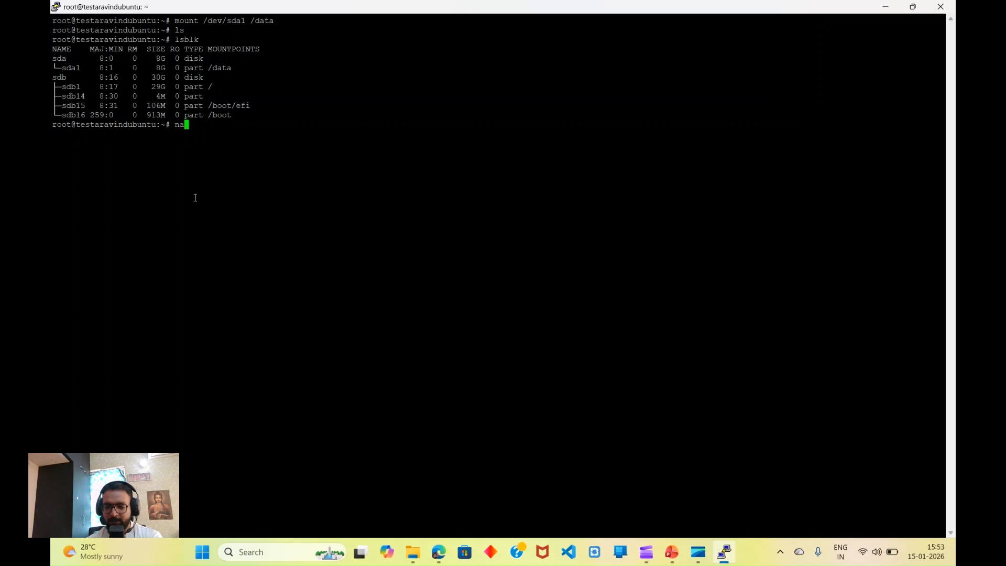
{"action": "type", "text": "/et"}
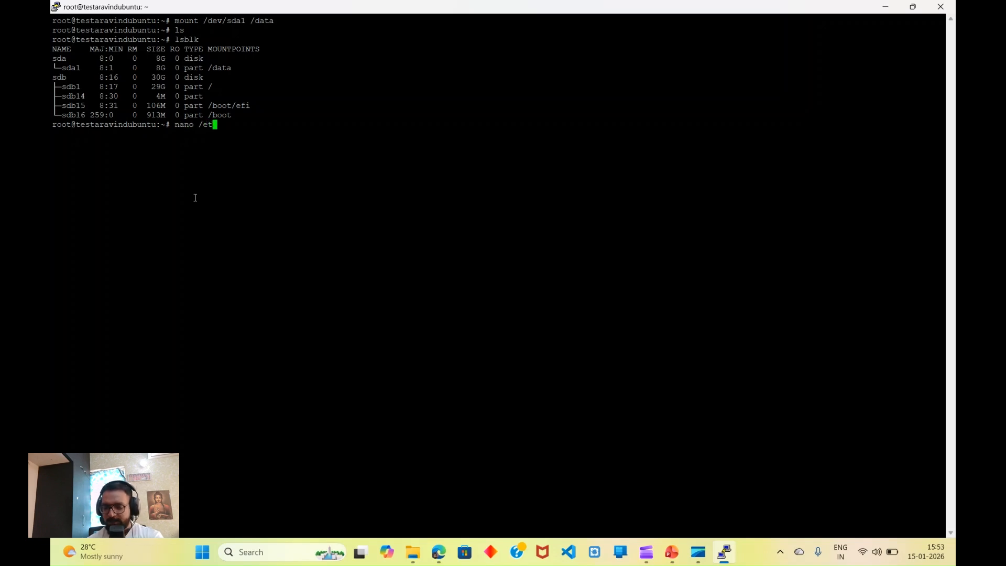
{"action": "type", "text": "c/fstab"}
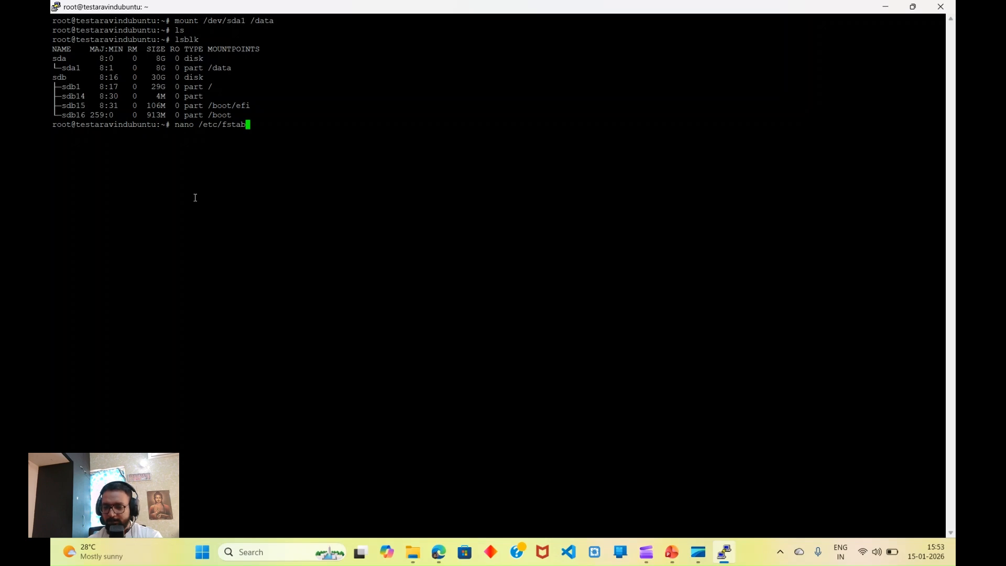
{"action": "key", "text": "BackSpace"}
{"action": "key", "text": "BackSpace"}
{"action": "key", "text": "BackSpace"}
{"action": "key", "text": "BackSpace"}
{"action": "key", "text": "BackSpace"}
{"action": "key", "text": "BackSpace"}
{"action": "key", "text": "BackSpace"}
{"action": "key", "text": "BackSpace"}
{"action": "key", "text": "BackSpace"}
{"action": "key", "text": "BackSpace"}
{"action": "key", "text": "BackSpace"}
{"action": "key", "text": "BackSpace"}
{"action": "key", "text": "BackSpace"}
{"action": "key", "text": "BackSpace"}
{"action": "key", "text": "BackSpace"}
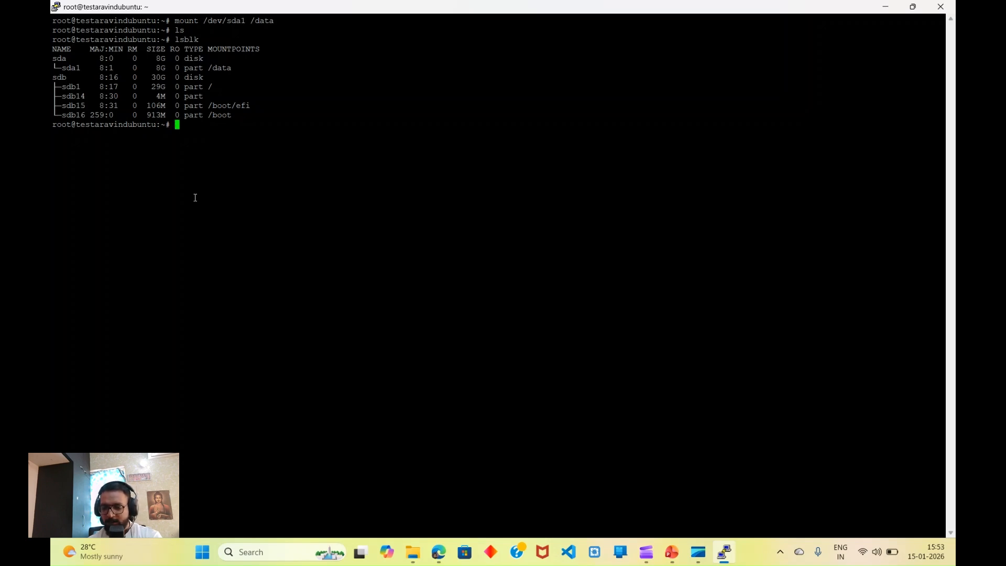
{"action": "type", "text": "blkid"}
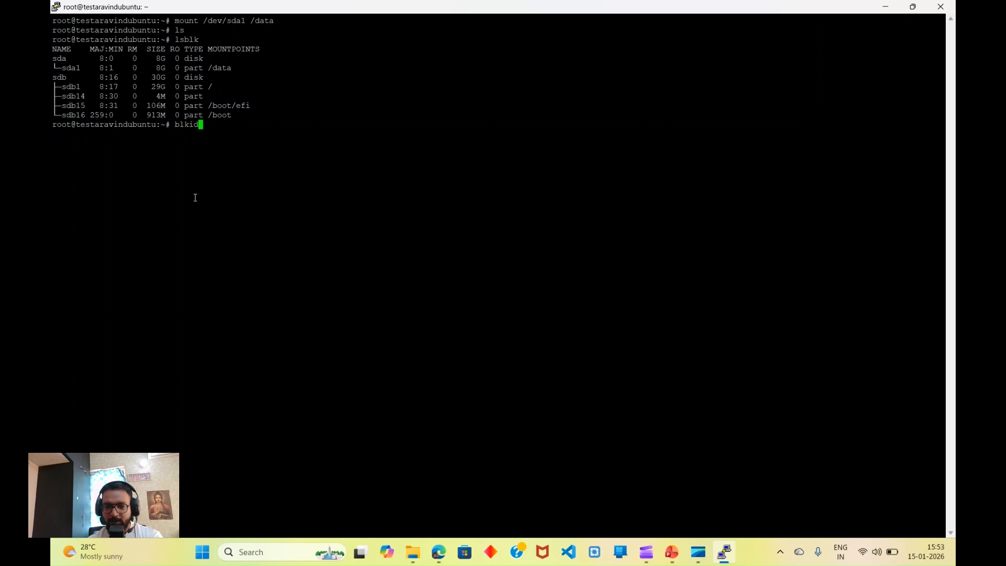
Step: List block UUIDs with blkid and copy the sda1 UUID line
{"action": "key", "text": "Return"}
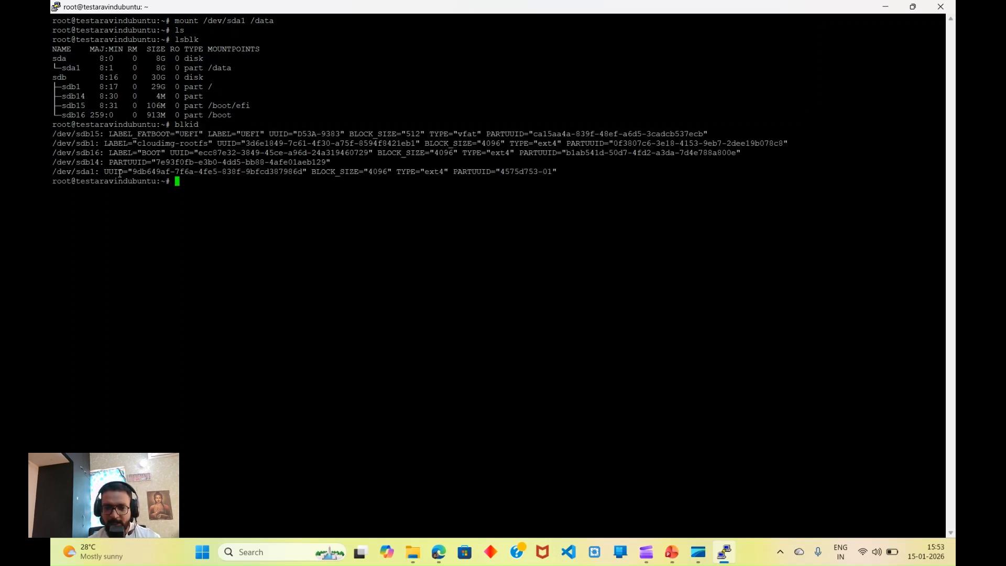
{"action": "left_click_drag", "start_coordinate": [127, 172], "coordinate": [326, 172]}
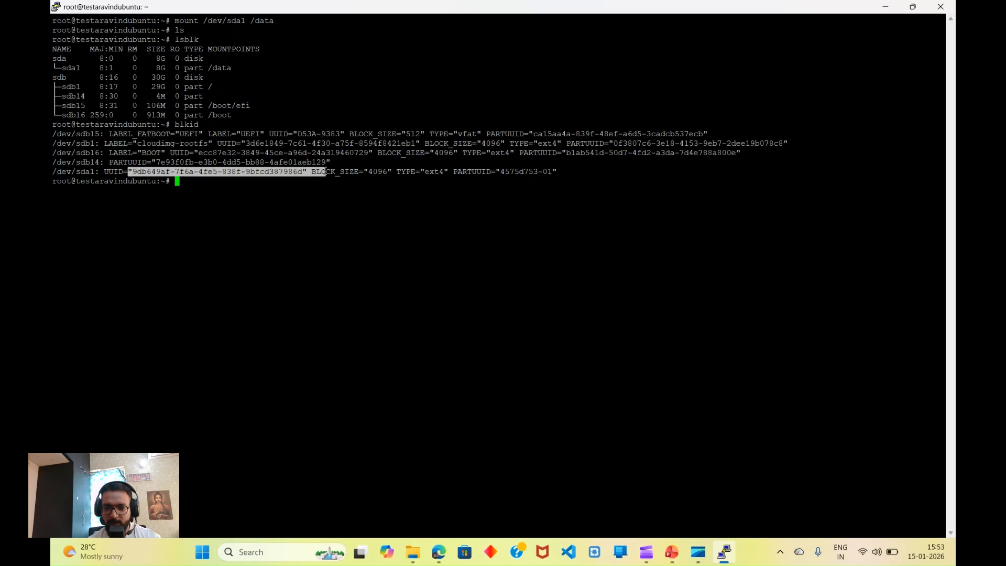
{"action": "left_click", "coordinate": [361, 179]}
{"action": "left_click_drag", "start_coordinate": [561, 173], "coordinate": [105, 177]}
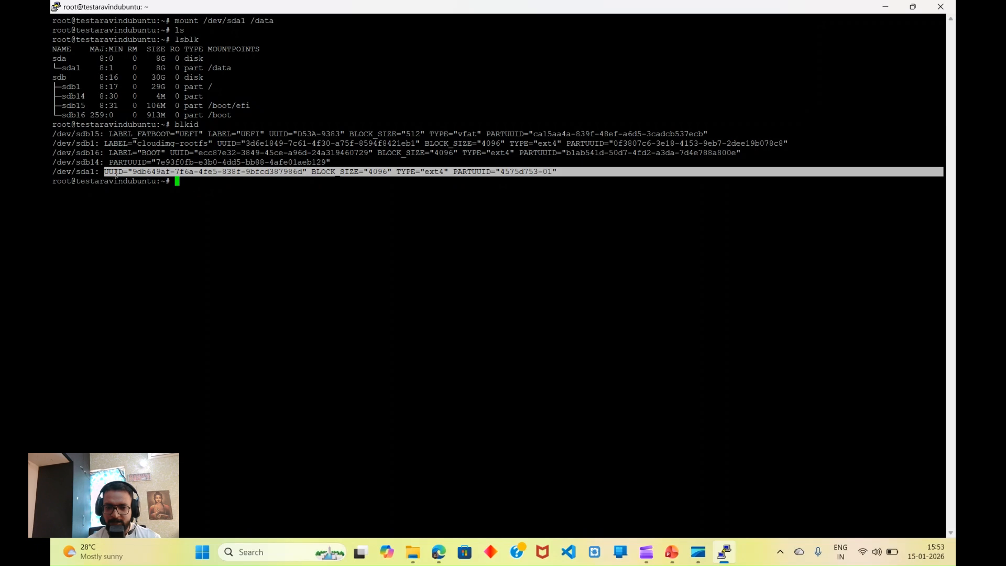
{"action": "right_click", "coordinate": [116, 176]}
{"action": "mouse_move", "coordinate": [687, 546]}
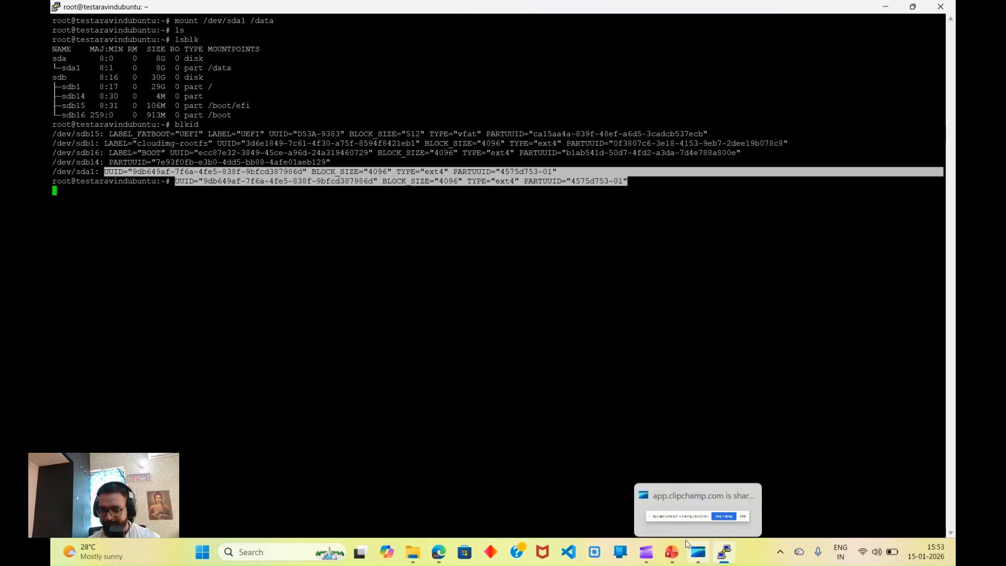
Step: Open /etc/fstab in nano and move below its existing entries
{"action": "key", "text": "Up"}
{"action": "key", "text": "Up"}
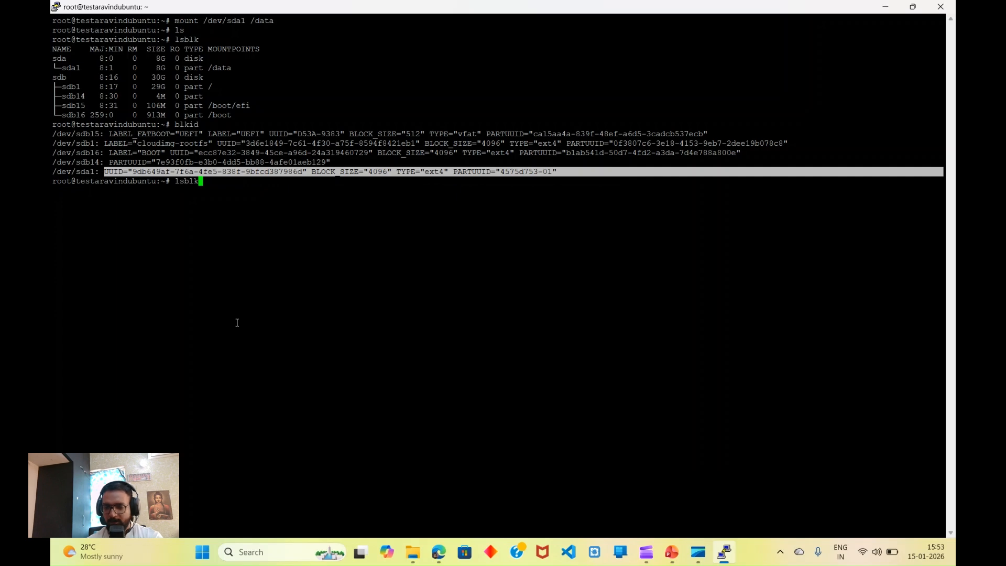
{"action": "key", "text": "BackSpace"}
{"action": "key", "text": "BackSpace"}
{"action": "key", "text": "BackSpace"}
{"action": "key", "text": "BackSpace"}
{"action": "key", "text": "BackSpace"}
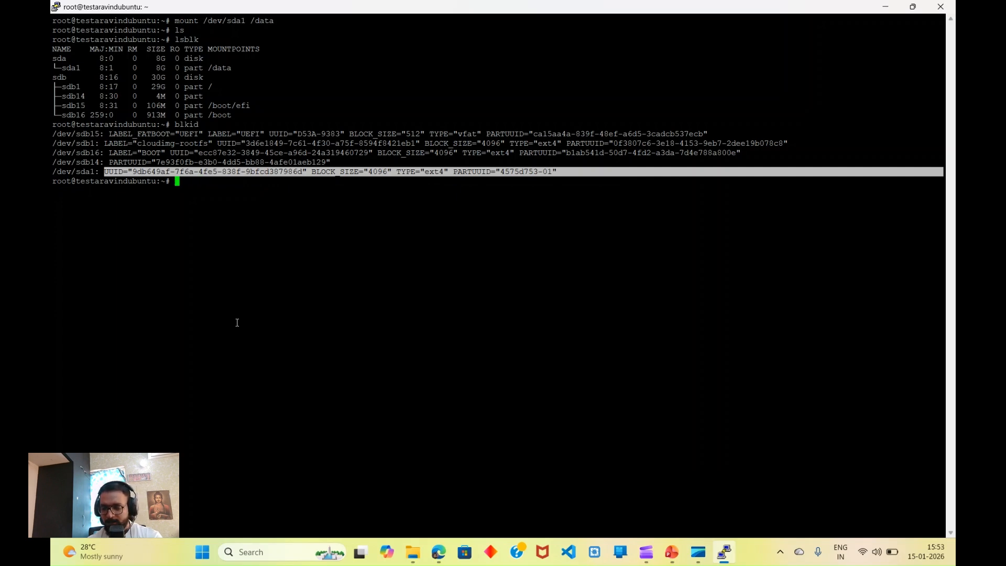
{"action": "type", "text": "nano "}
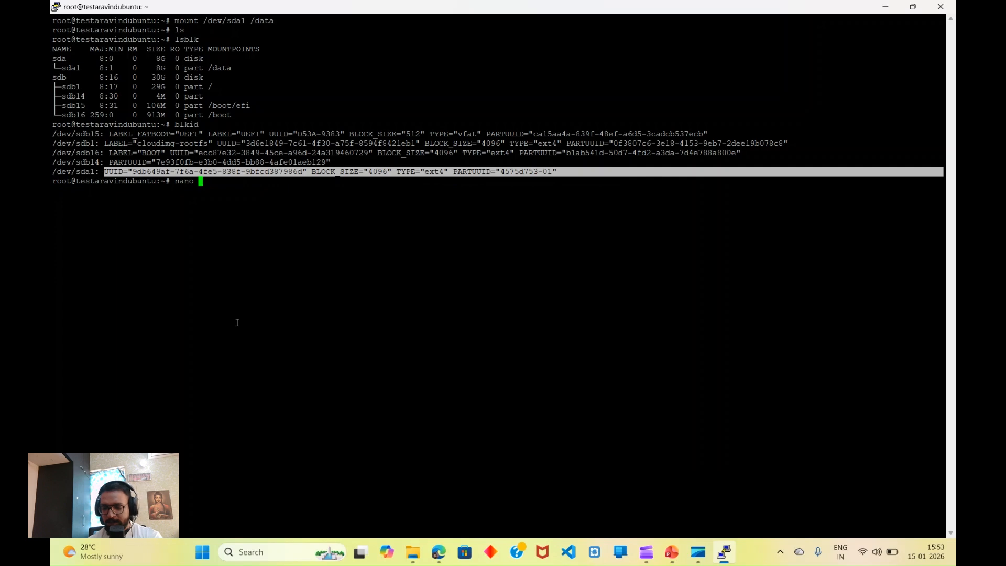
{"action": "type", "text": "/etc"}
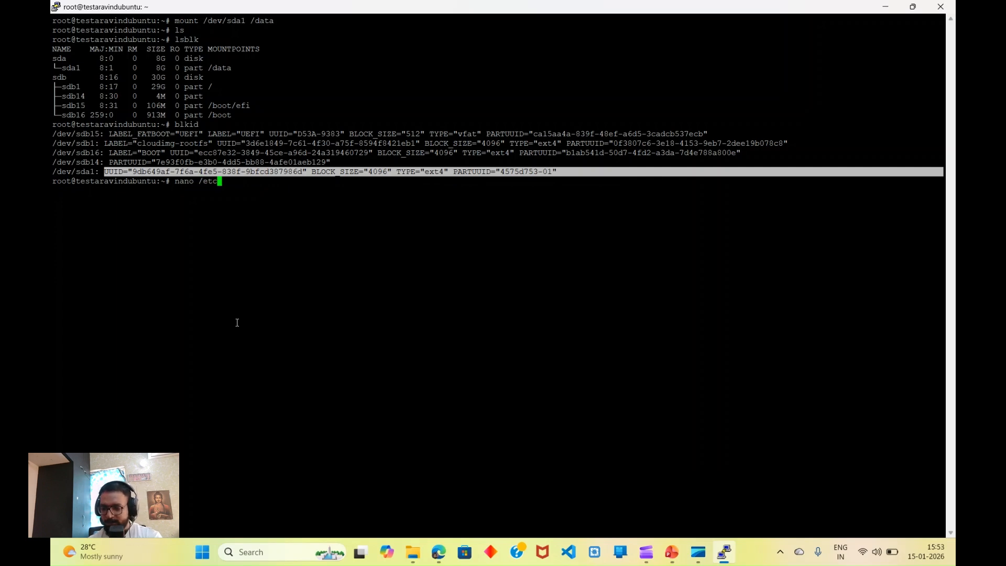
{"action": "type", "text": "/fstab"}
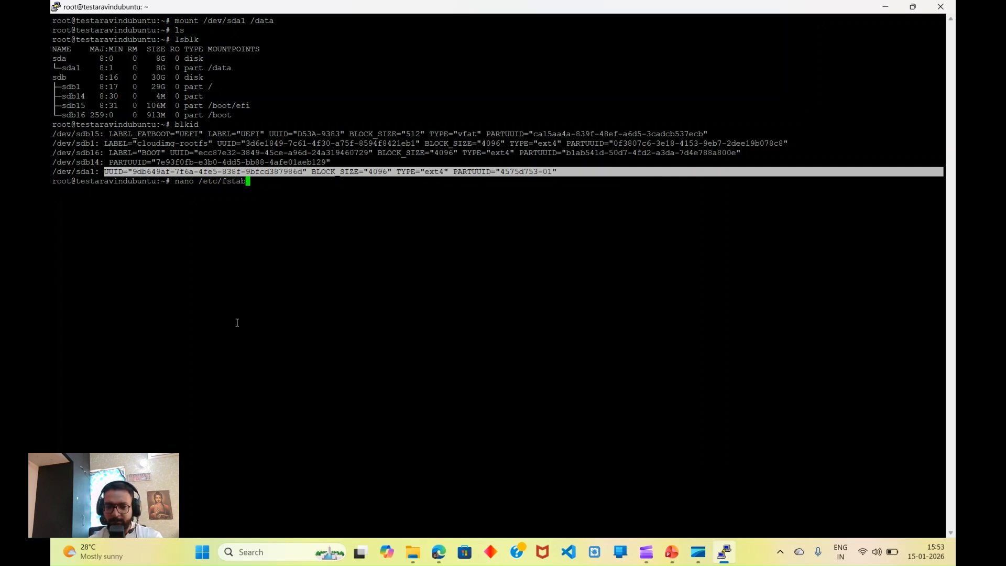
{"action": "key", "text": "Return"}
{"action": "key", "text": "Down"}
{"action": "key", "text": "Down"}
{"action": "key", "text": "Down"}
{"action": "key", "text": "Down"}
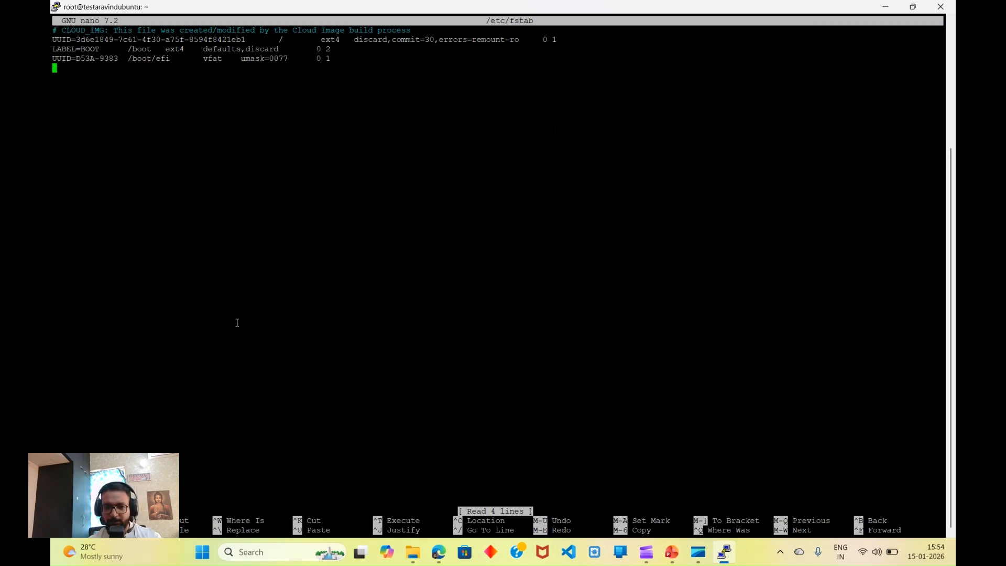
Step: Paste the sda1 blkid line into fstab and strip its quotes and BLOCK_SIZE/TYPE fields
{"action": "right_click", "coordinate": [237, 323]}
{"action": "key", "text": "Up"}
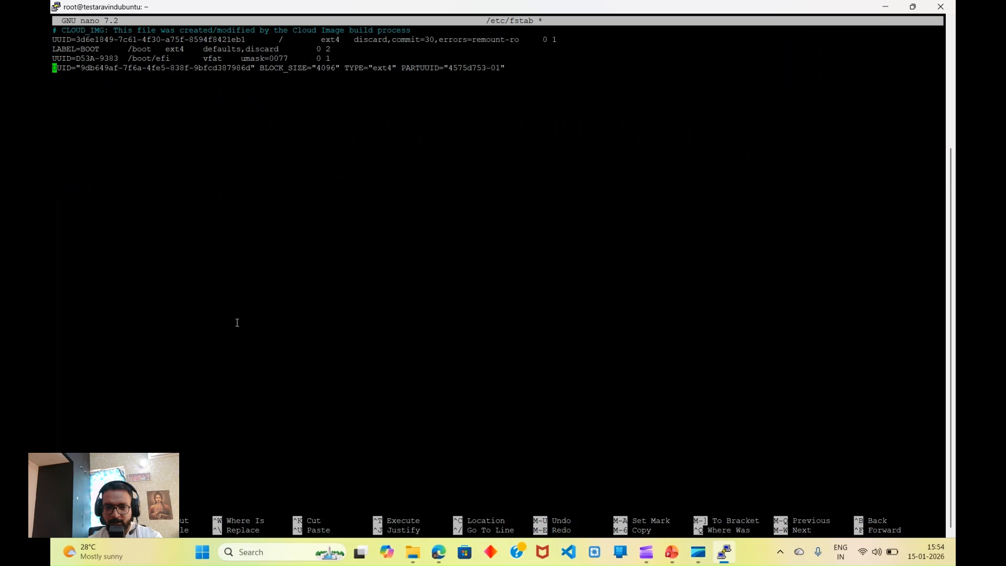
{"action": "key", "text": "Right"}
{"action": "key", "text": "Right"}
{"action": "key", "text": "Right"}
{"action": "key", "text": "Right"}
{"action": "key", "text": "Right"}
{"action": "key", "text": "Right"}
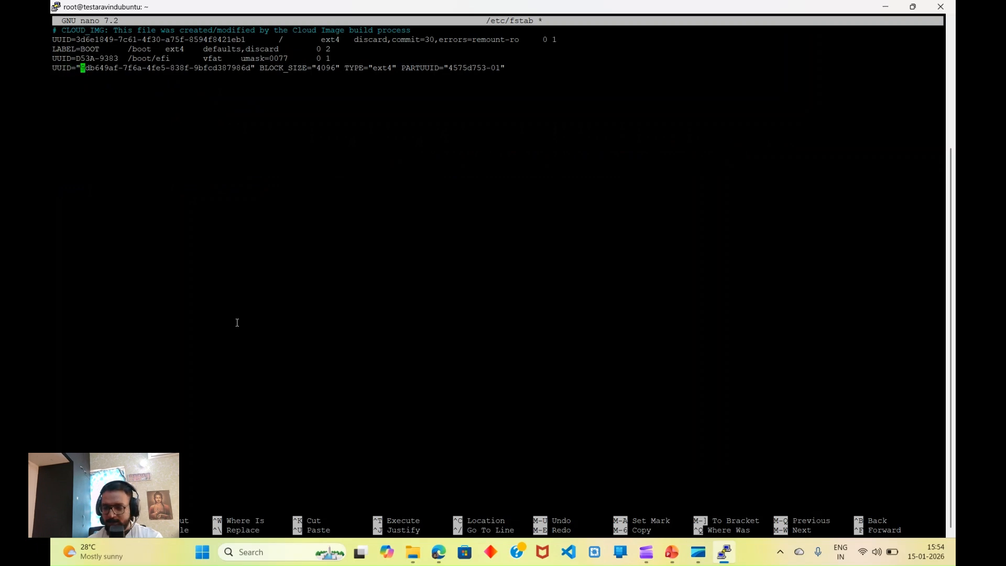
{"action": "key", "text": "BackSpace"}
{"action": "key", "text": "Right"}
{"action": "key", "text": "Right"}
{"action": "key", "text": "Right"}
{"action": "key", "text": "Right"}
{"action": "key", "text": "Right"}
{"action": "key", "text": "Right"}
{"action": "key", "text": "Right"}
{"action": "key", "text": "Right"}
{"action": "key", "text": "Right"}
{"action": "key", "text": "Right"}
{"action": "key", "text": "Right"}
{"action": "key", "text": "Right"}
{"action": "key", "text": "Right"}
{"action": "key", "text": "Right"}
{"action": "key", "text": "Right"}
{"action": "key", "text": "Right"}
{"action": "key", "text": "Right"}
{"action": "key", "text": "Right"}
{"action": "key", "text": "Right"}
{"action": "key", "text": "Right"}
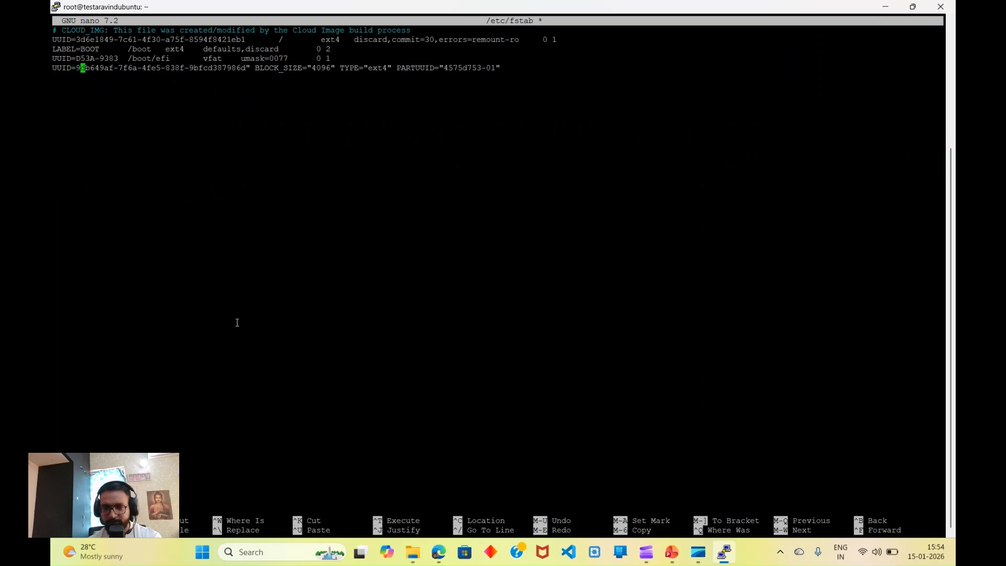
{"action": "key", "text": "Right"}
{"action": "key", "text": "Right"}
{"action": "key", "text": "Right"}
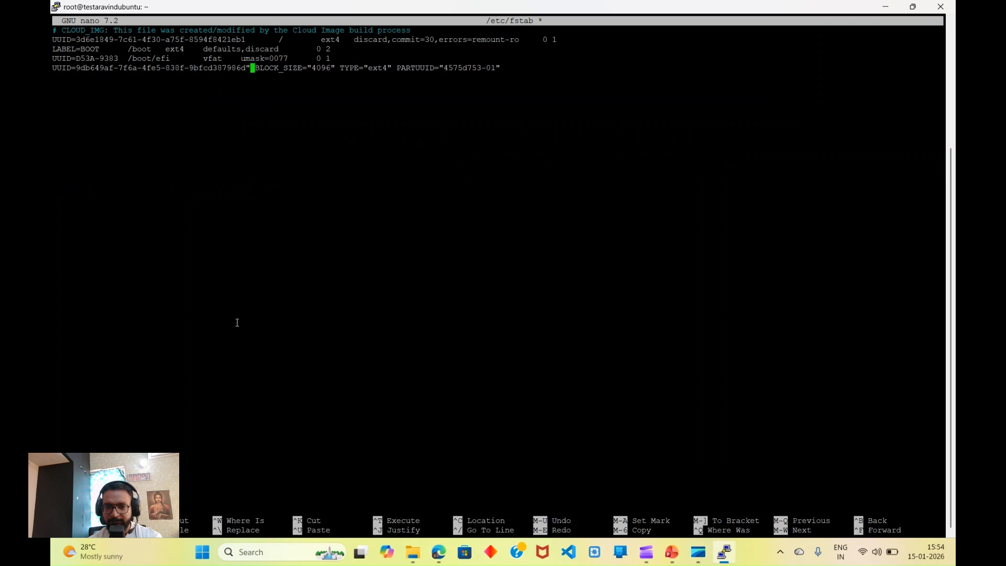
{"action": "key", "text": "Left"}
{"action": "key", "text": "Left"}
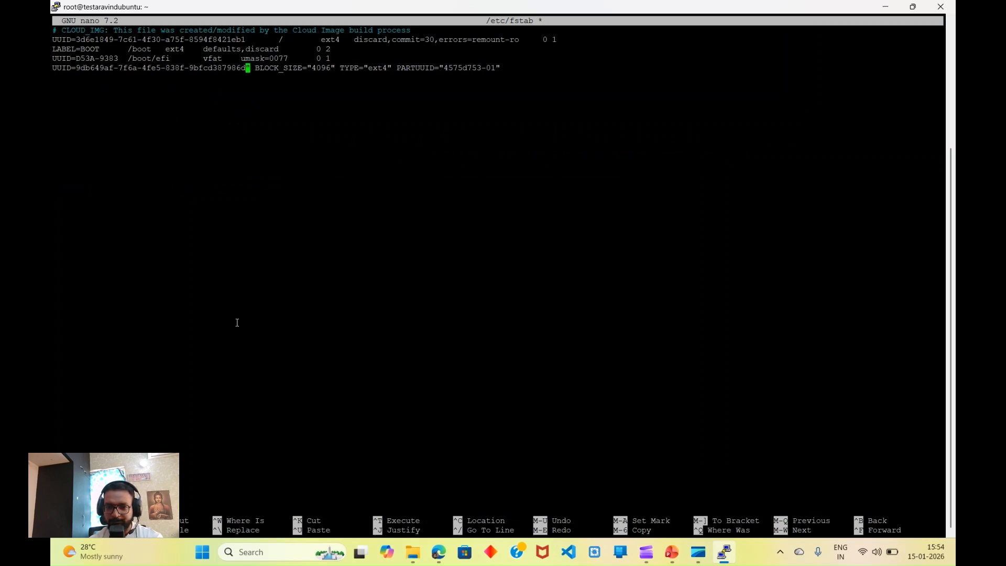
{"action": "key", "text": "Delete"}
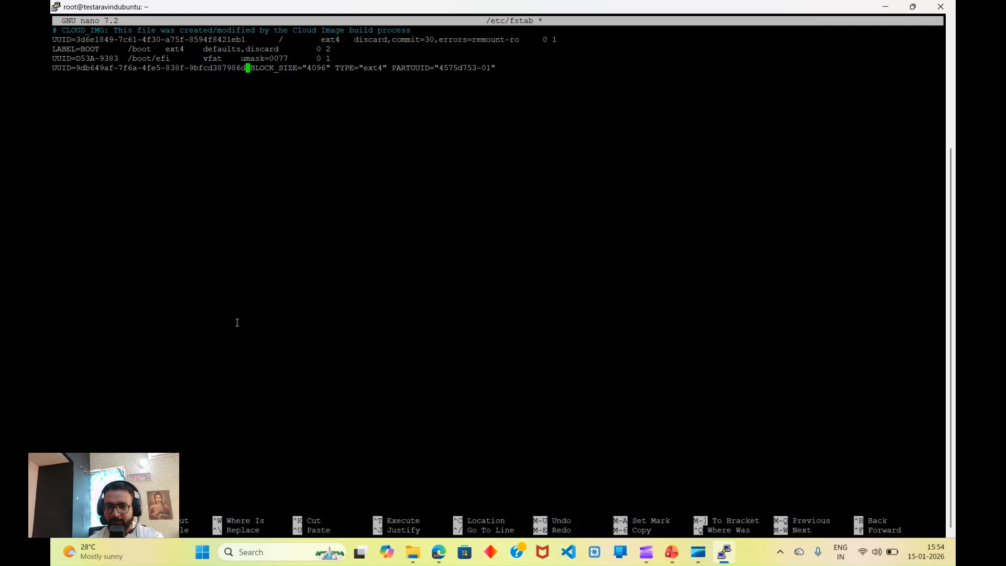
{"action": "key", "text": "Right"}
{"action": "key", "text": "Right"}
{"action": "key", "text": "Right"}
{"action": "key", "text": "Right"}
{"action": "key", "text": "Right"}
{"action": "key", "text": "Right"}
{"action": "key", "text": "Right"}
{"action": "key", "text": "Right"}
{"action": "key", "text": "Right"}
{"action": "key", "text": "Right"}
{"action": "key", "text": "Right"}
{"action": "key", "text": "Right"}
{"action": "key", "text": "Right"}
{"action": "key", "text": "Right"}
{"action": "key", "text": "Right"}
{"action": "key", "text": "Right"}
{"action": "key", "text": "Right"}
{"action": "key", "text": "Right"}
{"action": "key", "text": "Right"}
{"action": "key", "text": "Right"}
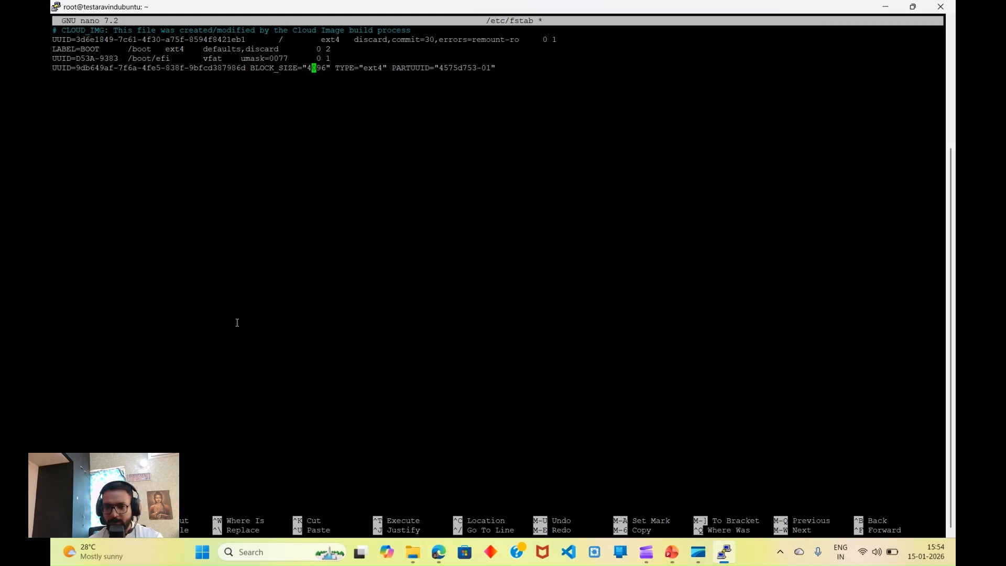
{"action": "key", "text": "BackSpace"}
{"action": "key", "text": "BackSpace"}
{"action": "key", "text": "BackSpace"}
{"action": "key", "text": "BackSpace"}
{"action": "key", "text": "BackSpace"}
{"action": "key", "text": "BackSpace"}
{"action": "key", "text": "BackSpace"}
{"action": "key", "text": "BackSpace"}
{"action": "key", "text": "BackSpace"}
{"action": "key", "text": "BackSpace"}
{"action": "key", "text": "BackSpace"}
{"action": "key", "text": "BackSpace"}
{"action": "key", "text": "BackSpace"}
{"action": "key", "text": "BackSpace"}
{"action": "key", "text": "BackSpace"}
{"action": "key", "text": "BackSpace"}
{"action": "key", "text": "BackSpace"}
{"action": "key", "text": "BackSpace"}
{"action": "key", "text": "BackSpace"}
{"action": "key", "text": "BackSpace"}
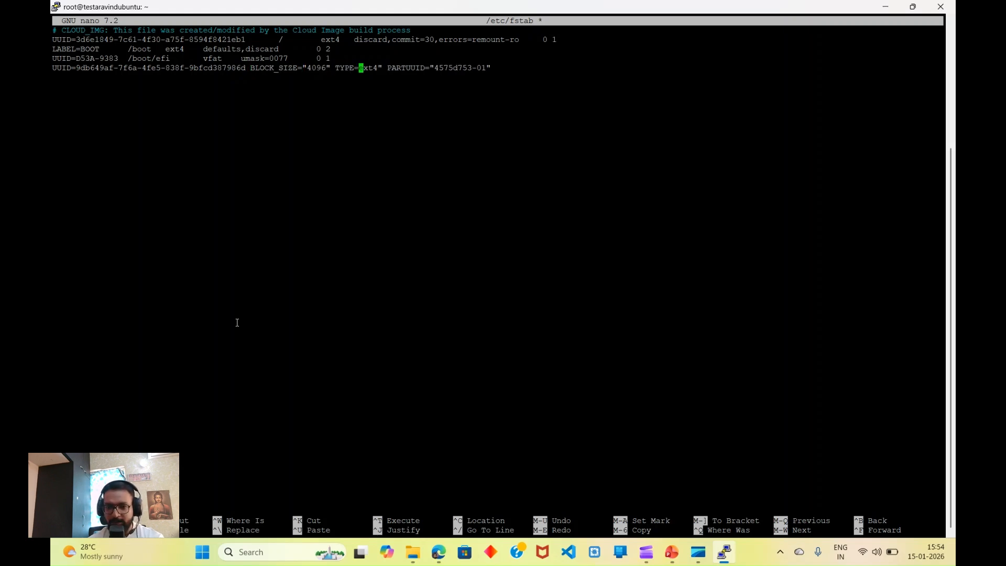
{"action": "key", "text": "BackSpace"}
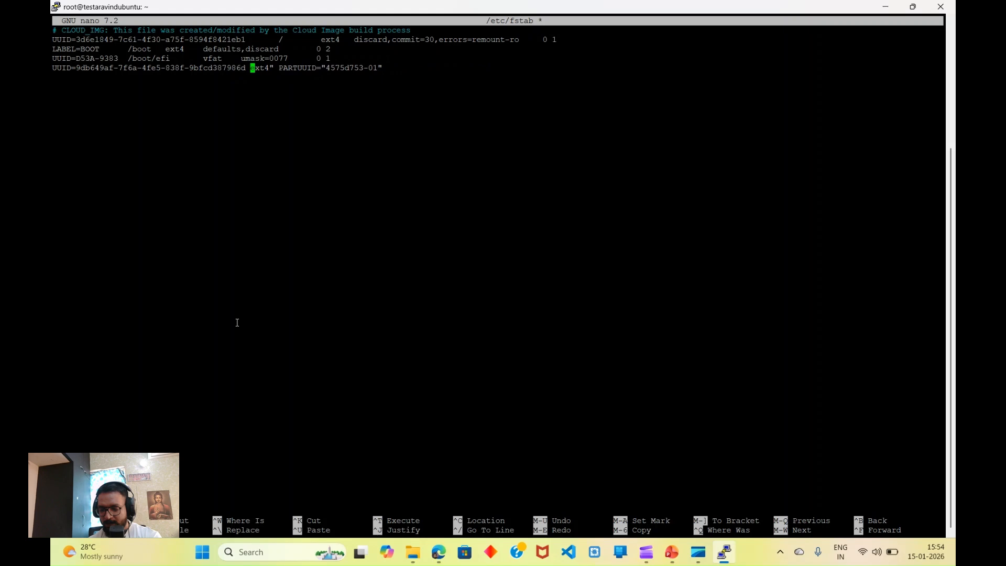
Step: Finish the entry as UUID=... /data ext4 0 0, dropping PARTUUID, and save fstab
{"action": "type", "text": "/data"}
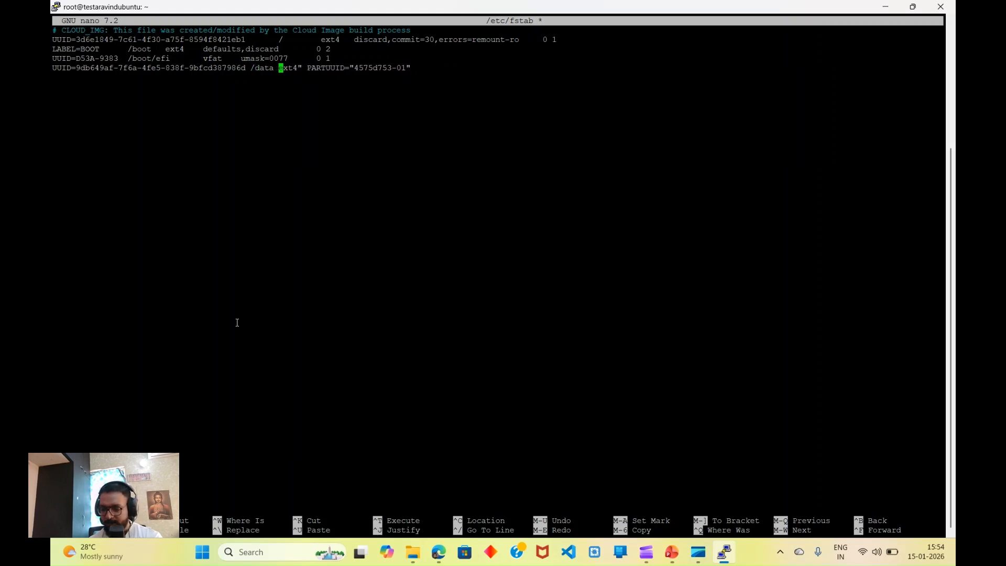
{"action": "key", "text": "Right"}
{"action": "key", "text": "Right"}
{"action": "key", "text": "Right"}
{"action": "key", "text": "Right"}
{"action": "key", "text": "Right"}
{"action": "key", "text": "Right"}
{"action": "key", "text": "Right"}
{"action": "key", "text": "Right"}
{"action": "key", "text": "Right"}
{"action": "key", "text": "Right"}
{"action": "key", "text": "Right"}
{"action": "key", "text": "Right"}
{"action": "key", "text": "Right"}
{"action": "key", "text": "Right"}
{"action": "key", "text": "Right"}
{"action": "key", "text": "Right"}
{"action": "key", "text": "Right"}
{"action": "key", "text": "Right"}
{"action": "key", "text": "Right"}
{"action": "key", "text": "Right"}
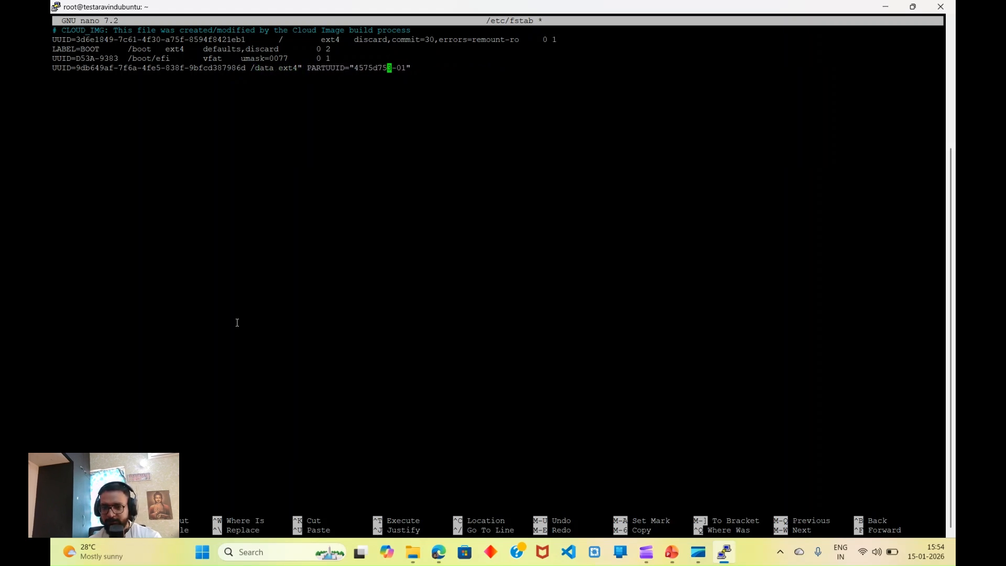
{"action": "key", "text": "Right"}
{"action": "key", "text": "Right"}
{"action": "key", "text": "Right"}
{"action": "key", "text": "Right"}
{"action": "key", "text": "Right"}
{"action": "key", "text": "BackSpace"}
{"action": "key", "text": "BackSpace"}
{"action": "key", "text": "BackSpace"}
{"action": "key", "text": "BackSpace"}
{"action": "key", "text": "BackSpace"}
{"action": "key", "text": "BackSpace"}
{"action": "key", "text": "BackSpace"}
{"action": "key", "text": "BackSpace"}
{"action": "key", "text": "BackSpace"}
{"action": "key", "text": "BackSpace"}
{"action": "key", "text": "BackSpace"}
{"action": "key", "text": "BackSpace"}
{"action": "key", "text": "BackSpace"}
{"action": "key", "text": "BackSpace"}
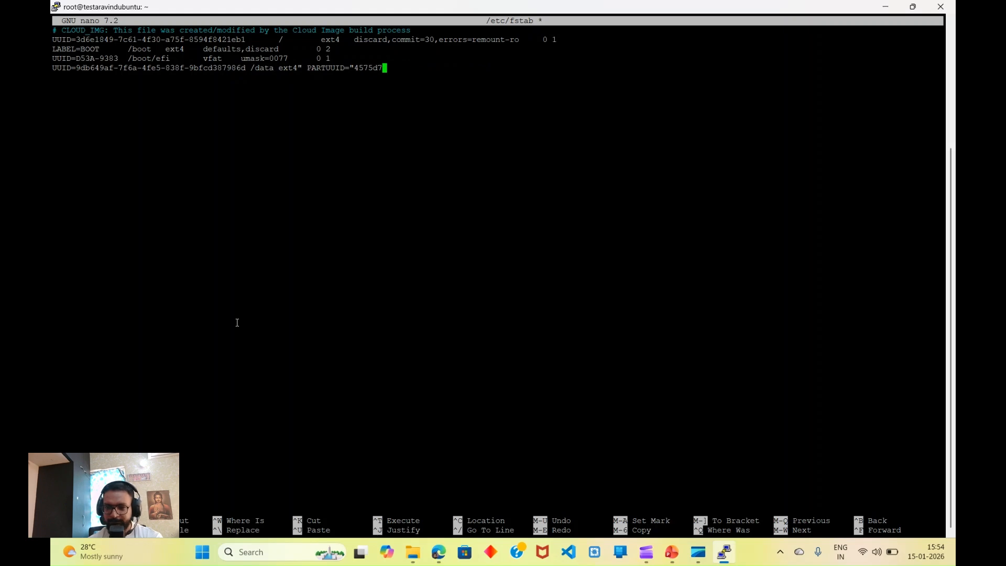
{"action": "key", "text": "BackSpace"}
{"action": "key", "text": "BackSpace"}
{"action": "key", "text": "BackSpace"}
{"action": "key", "text": "BackSpace"}
{"action": "key", "text": "BackSpace"}
{"action": "key", "text": "BackSpace"}
{"action": "key", "text": "BackSpace"}
{"action": "key", "text": "BackSpace"}
{"action": "key", "text": "BackSpace"}
{"action": "key", "text": "BackSpace"}
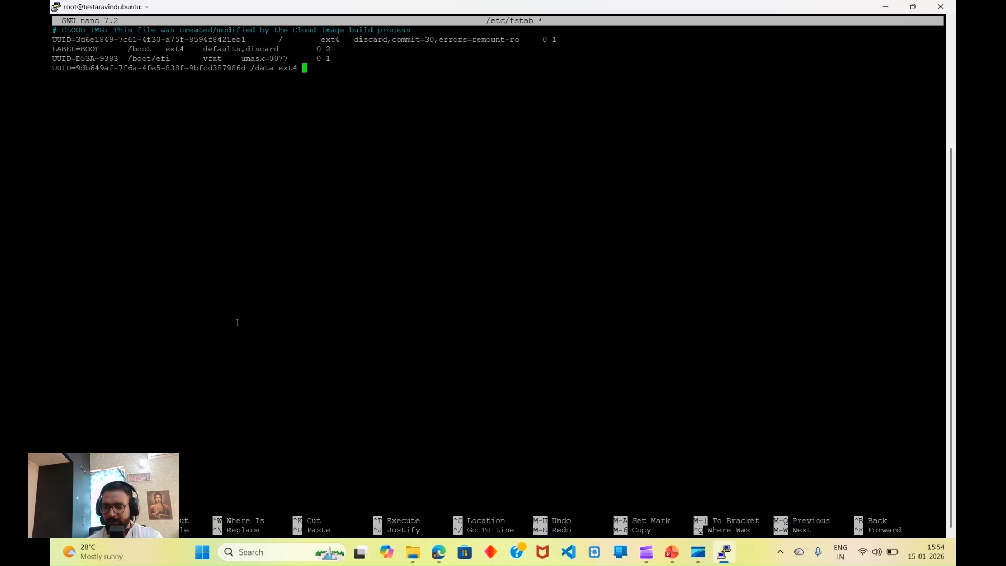
{"action": "type", "text": "0"}
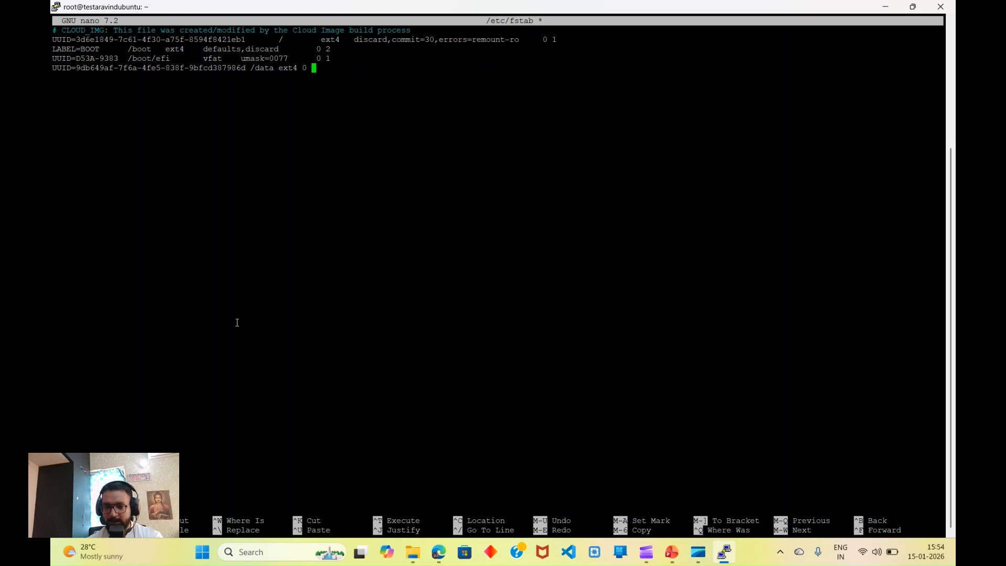
{"action": "type", "text": " 0"}
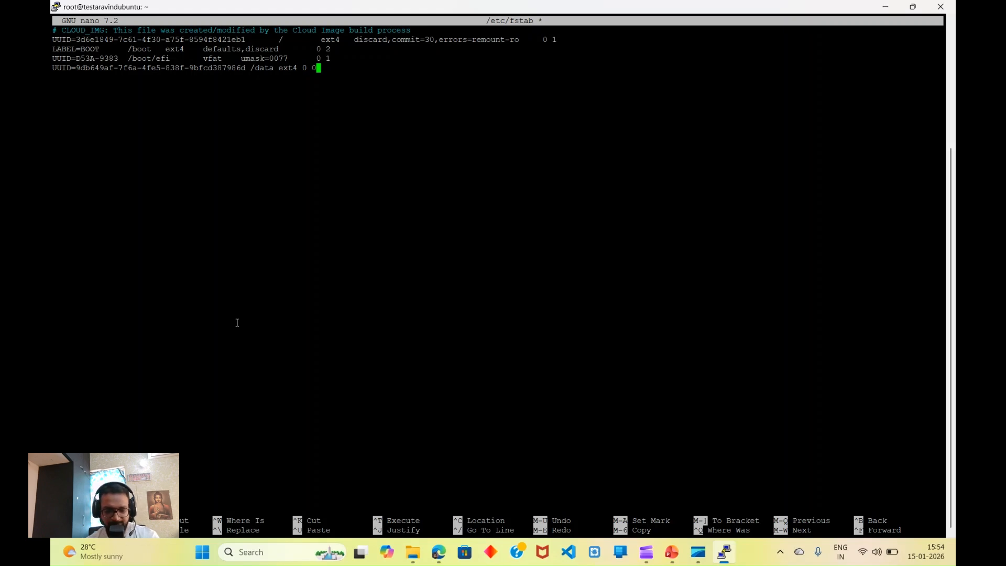
{"action": "key", "text": "ctrl+x"}
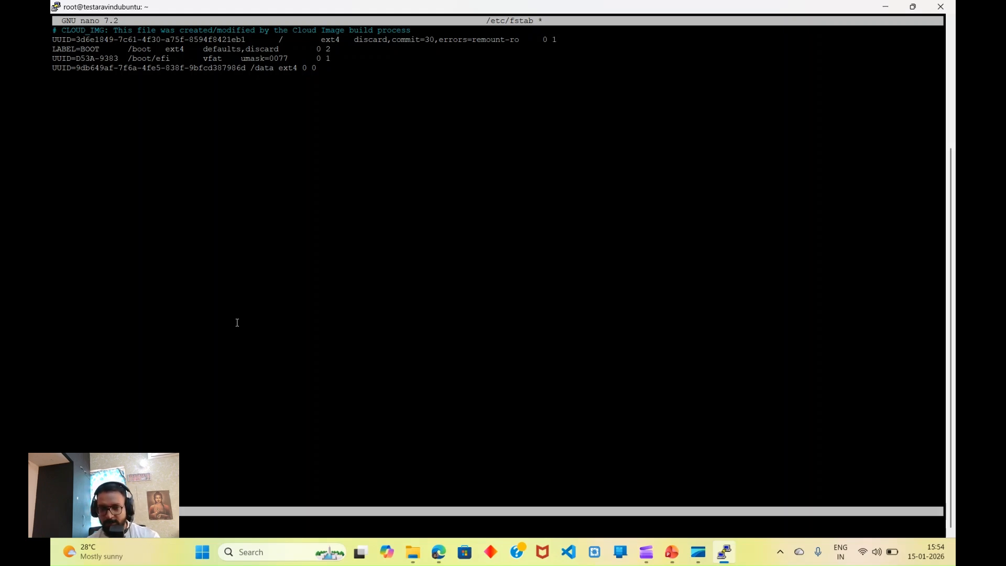
{"action": "key", "text": "y"}
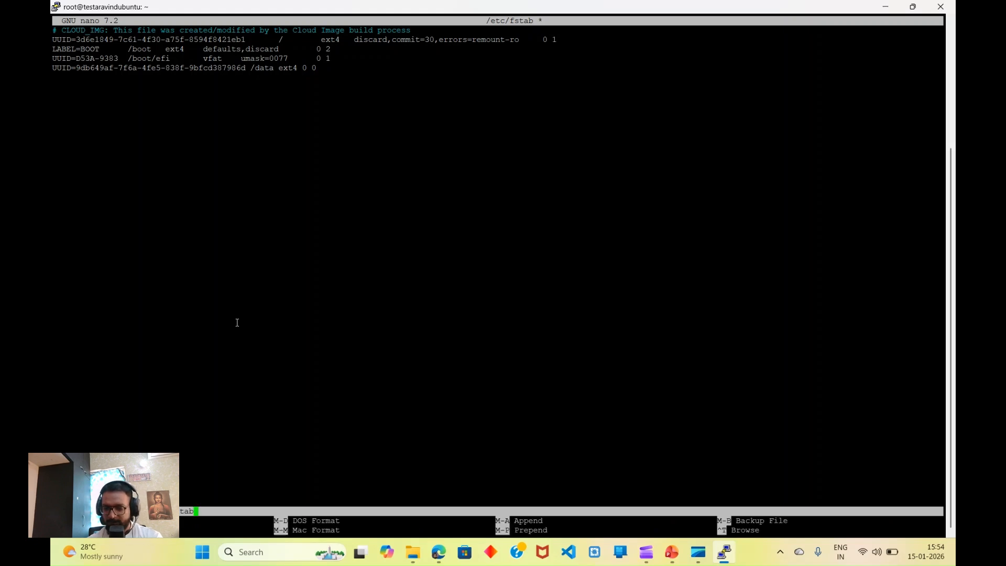
{"action": "key", "text": "Return"}
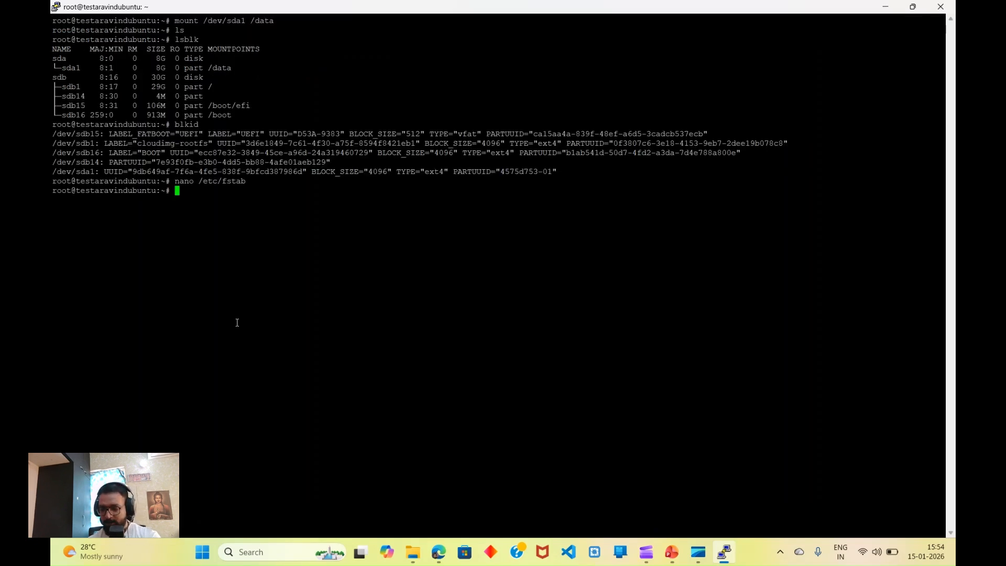
Step: Run lsblk and highlight the 8G sda1 row showing its /data mount point
{"action": "type", "text": "lsblk"}
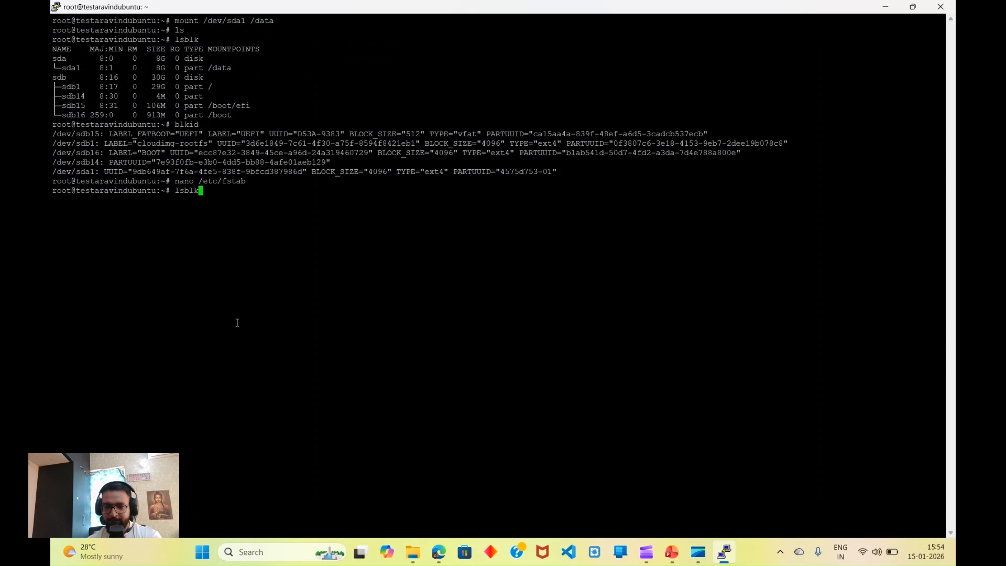
{"action": "key", "text": "Return"}
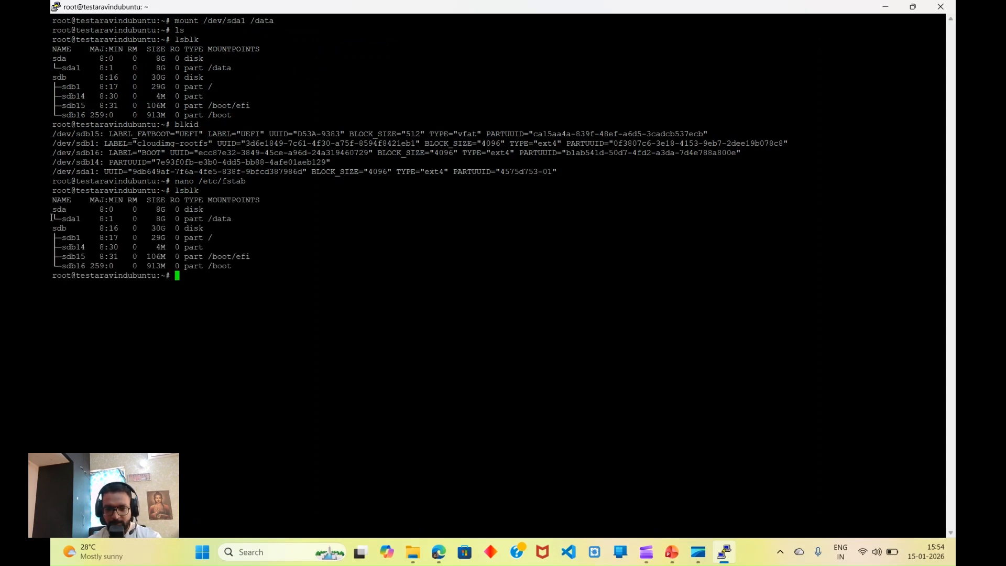
{"action": "left_click_drag", "start_coordinate": [63, 220], "coordinate": [228, 215]}
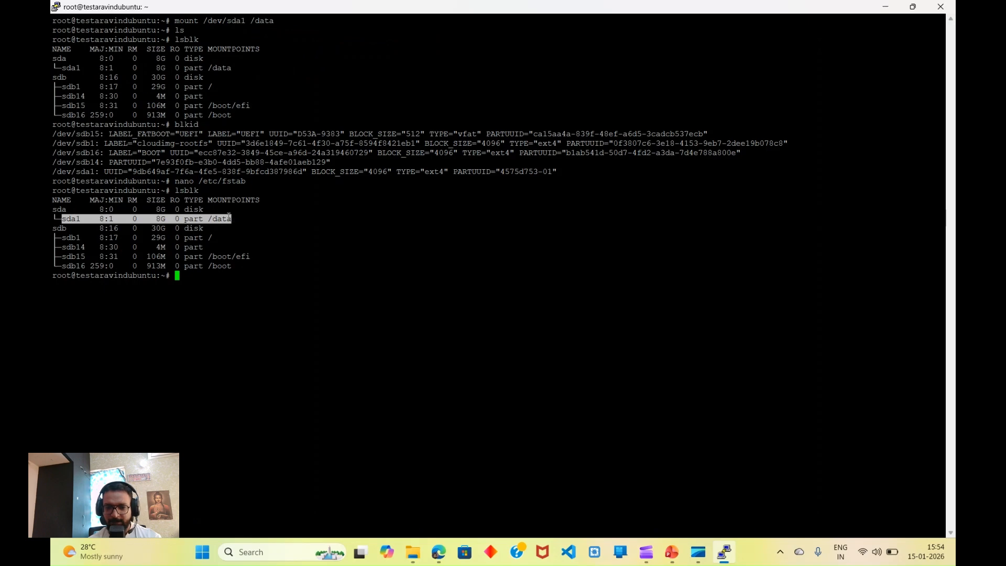